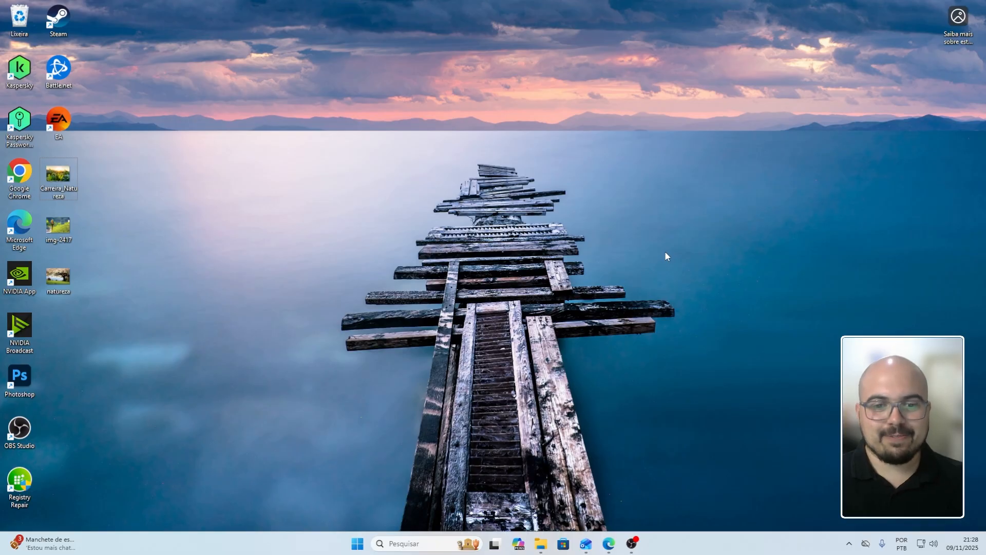
Bring up Edge showing Power Automate's Create page
{"action": "left_click", "coordinate": [608, 544]}
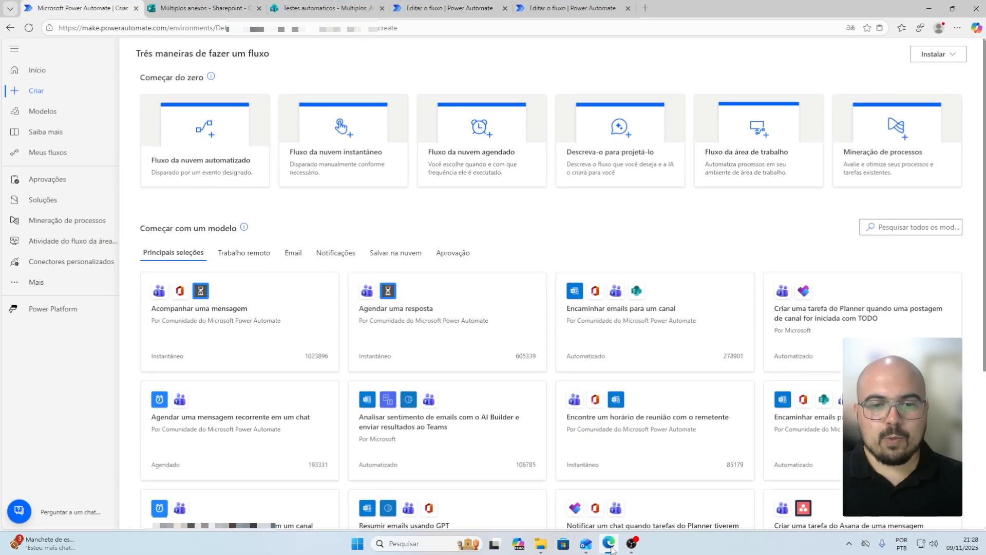
Create an automated cloud flow using the Forms 'Quando uma nova resposta é enviada' trigger
{"action": "left_click", "coordinate": [212, 171]}
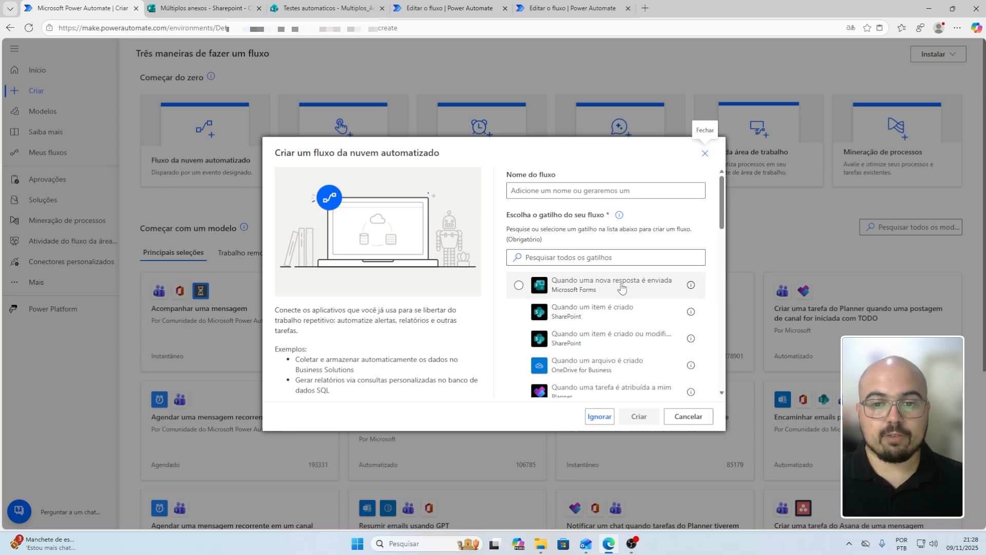
{"action": "left_click", "coordinate": [571, 289]}
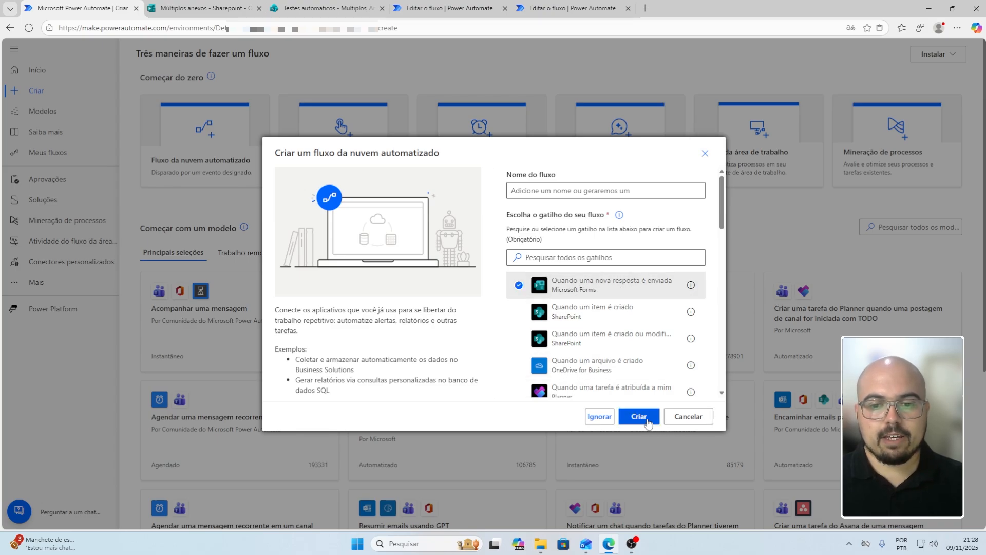
{"action": "left_click", "coordinate": [647, 418]}
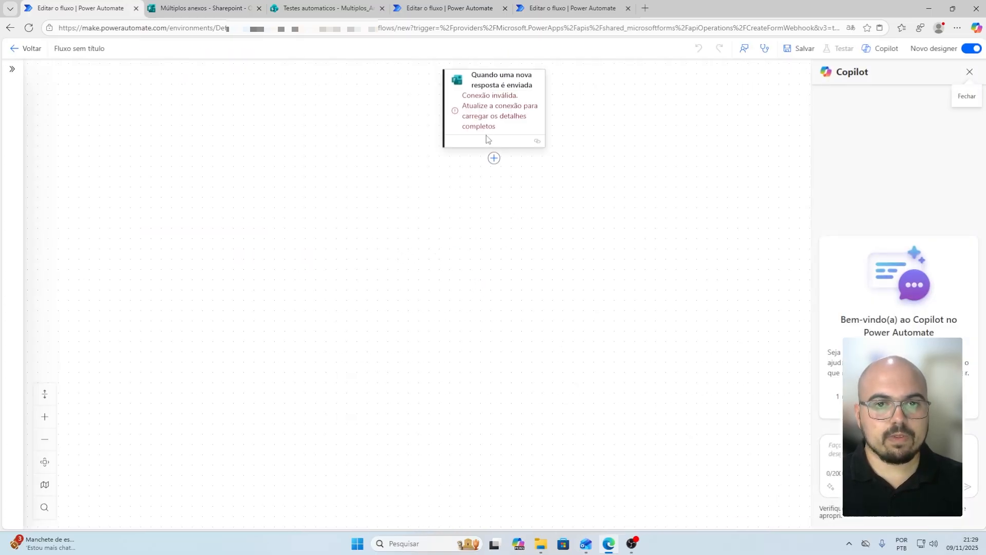
Set the trigger's Form Id to 'Múltiplos anexos - Sharepoint - One Drive' and add a step below
{"action": "left_click", "coordinate": [502, 88]}
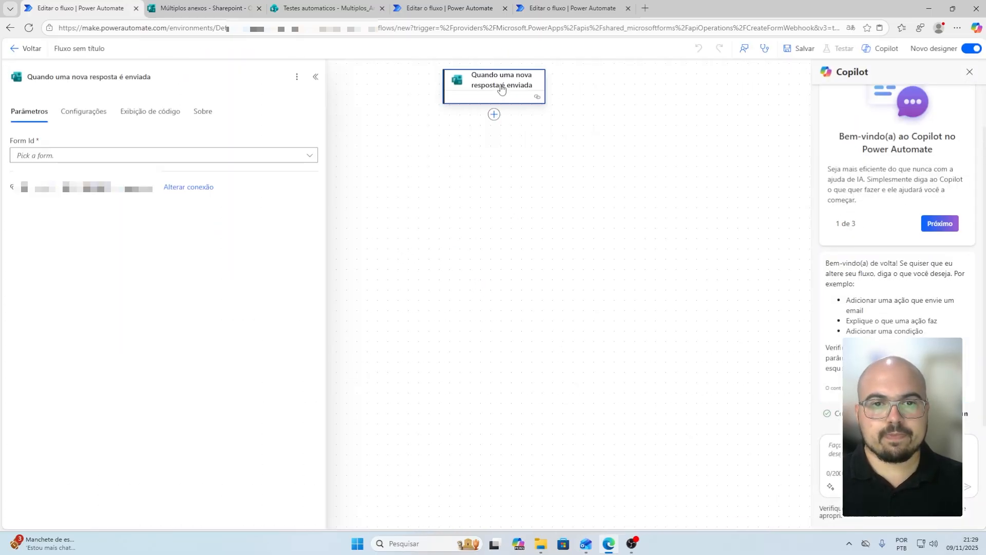
{"action": "left_click", "coordinate": [129, 155]}
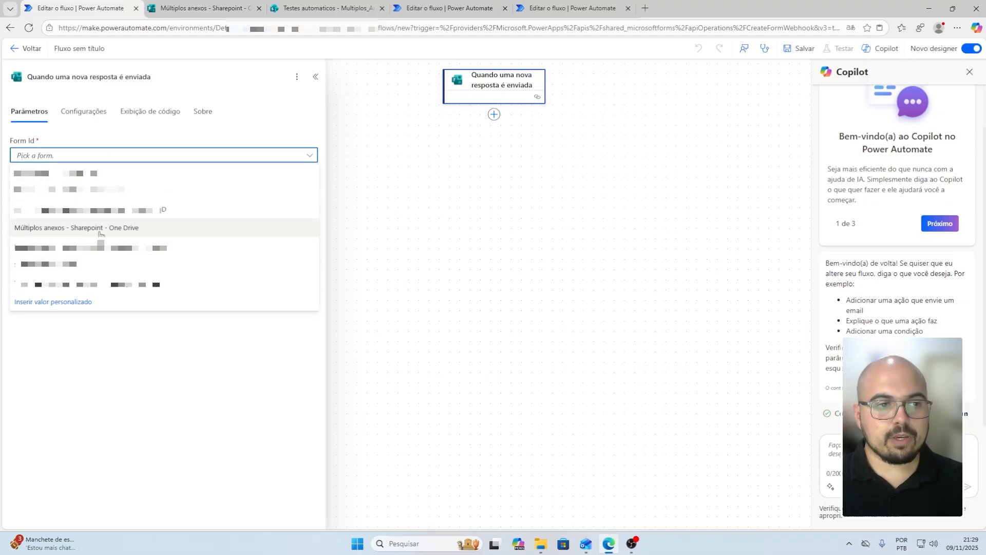
{"action": "left_click", "coordinate": [128, 228]}
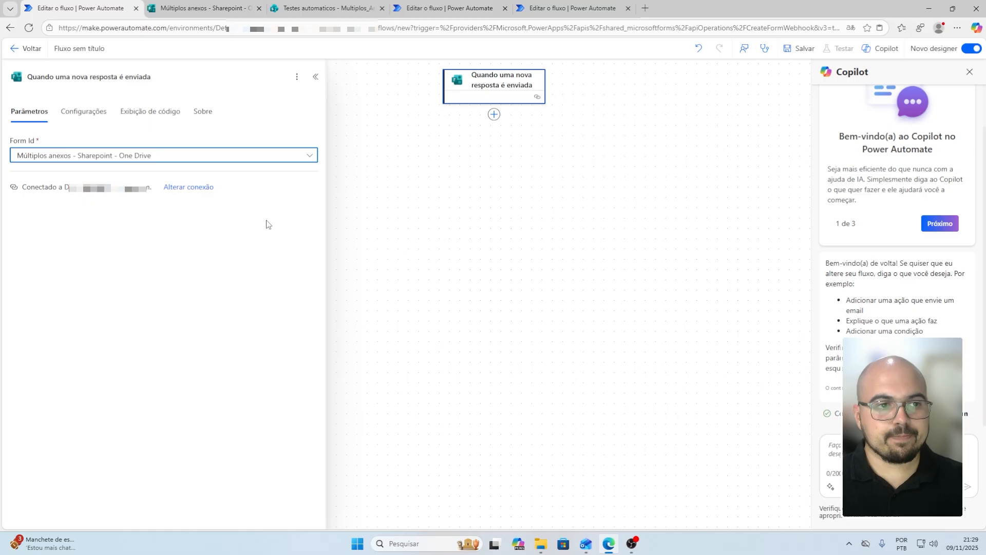
{"action": "left_click", "coordinate": [516, 150]}
{"action": "left_click", "coordinate": [495, 114]}
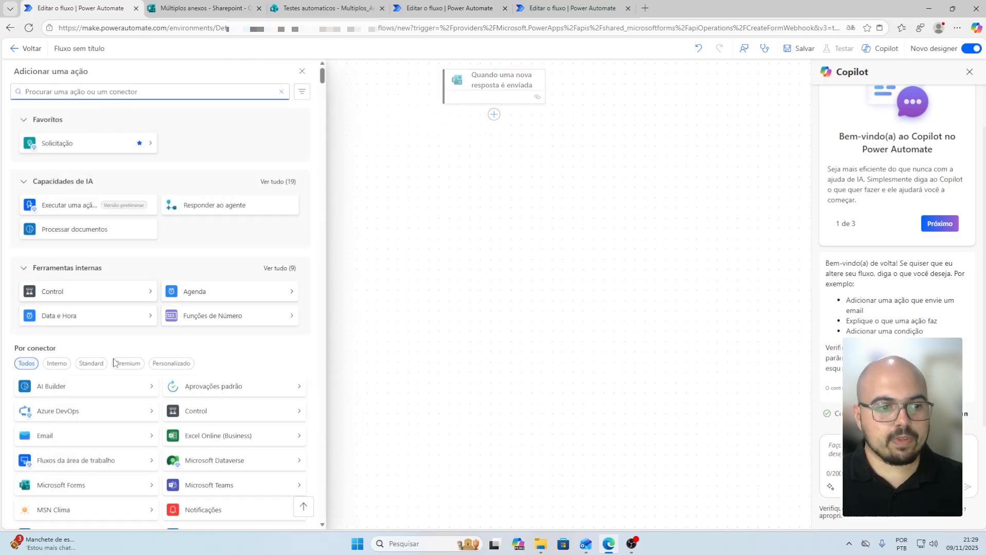
Add 'Obter os detalhes da resposta' for the Múltiplos anexos form, using the trigger's Response Id
{"action": "scroll", "coordinate": [97, 396], "scroll_direction": "down", "scroll_amount": 2}
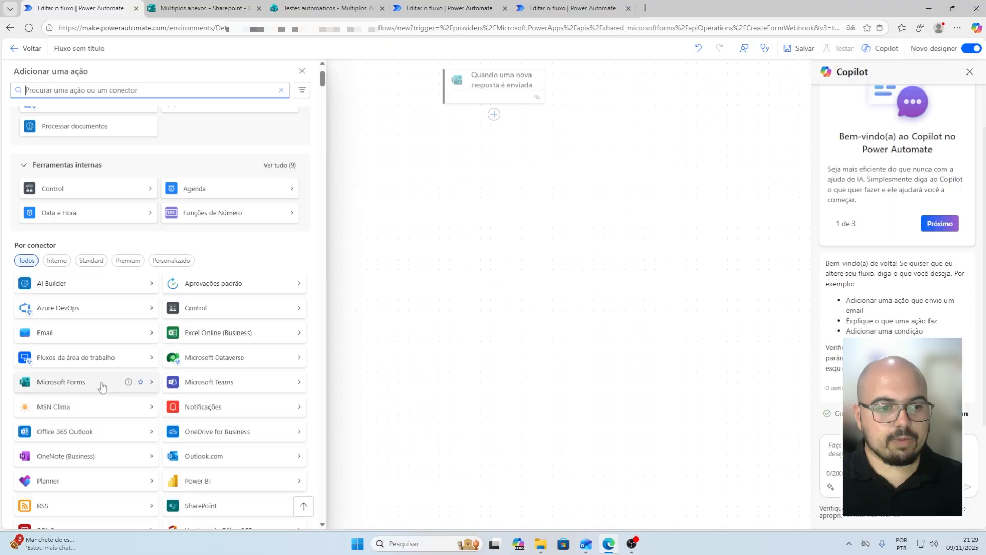
{"action": "left_click", "coordinate": [99, 386]}
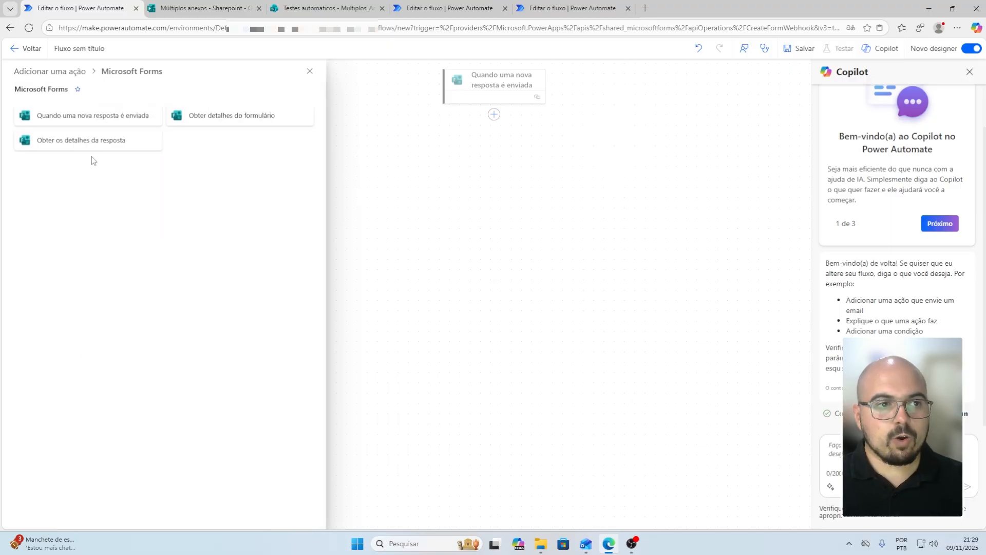
{"action": "left_click", "coordinate": [72, 143]}
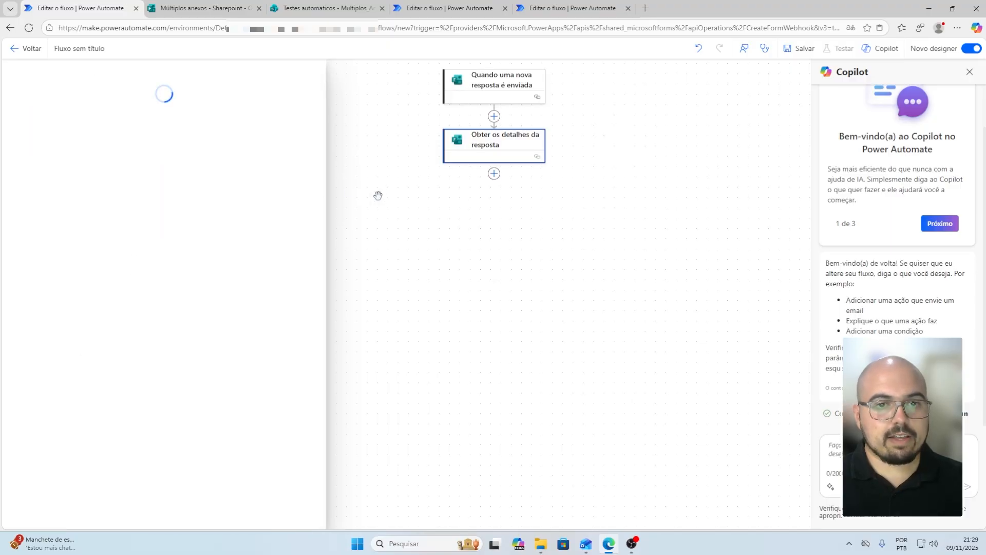
{"action": "left_click", "coordinate": [109, 156]}
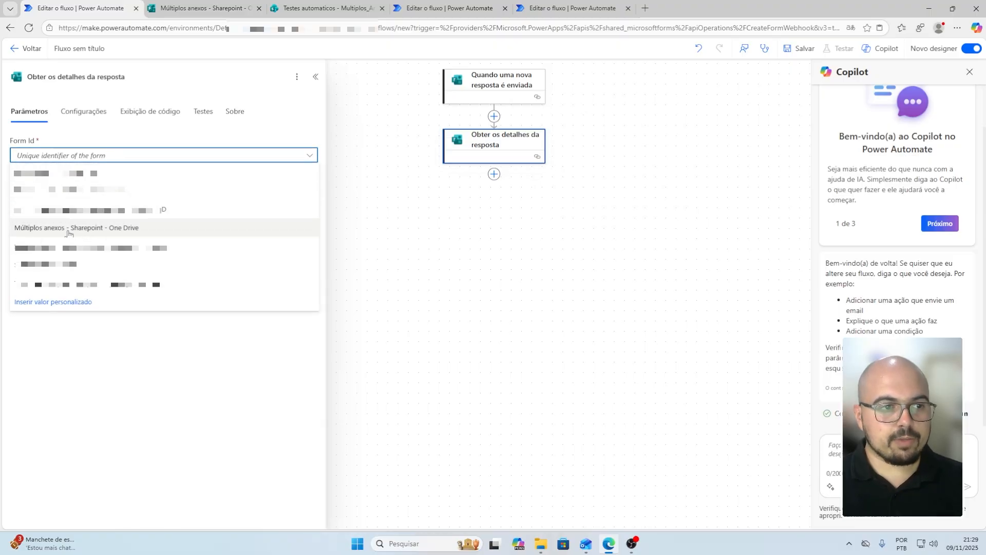
{"action": "left_click", "coordinate": [70, 232]}
{"action": "left_click", "coordinate": [83, 190]}
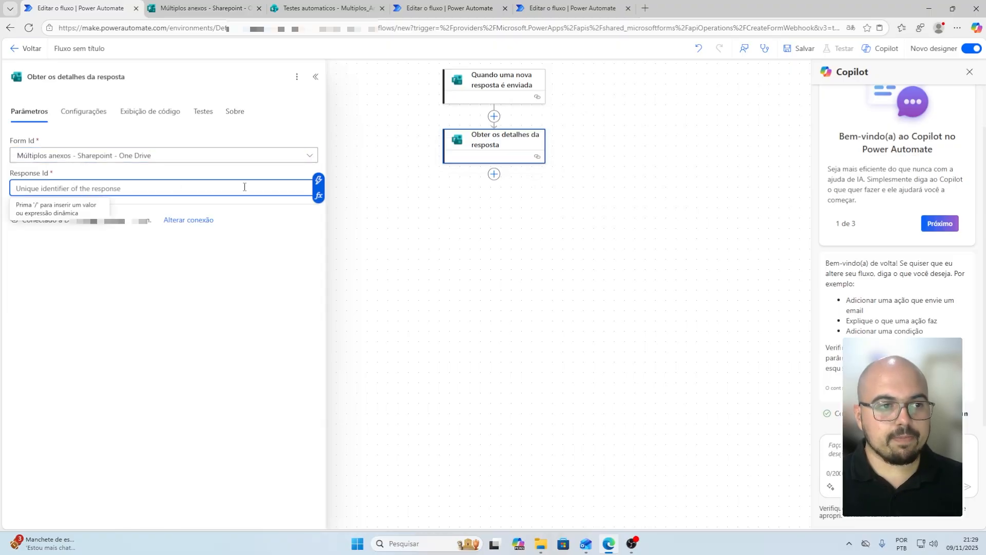
{"action": "left_click", "coordinate": [319, 180]}
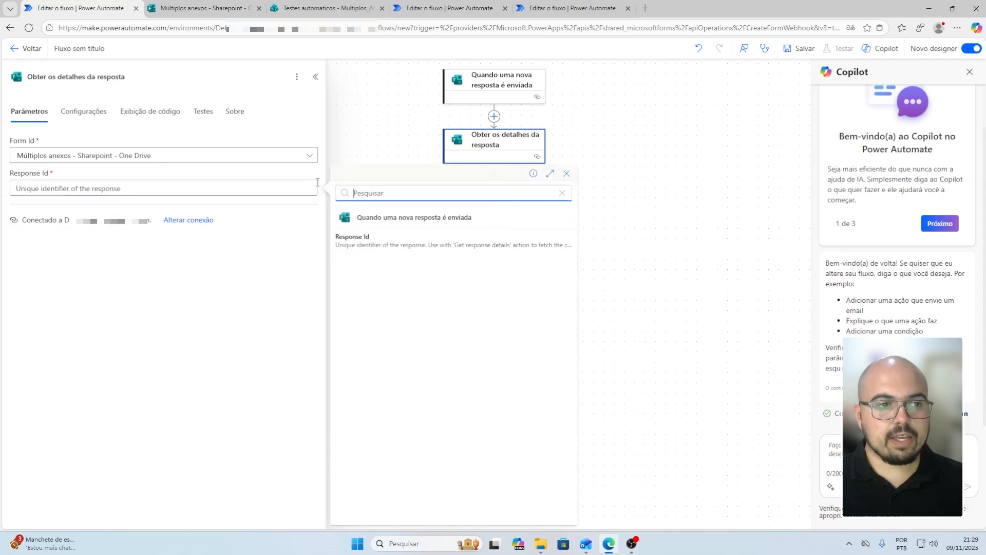
{"action": "left_click", "coordinate": [366, 243]}
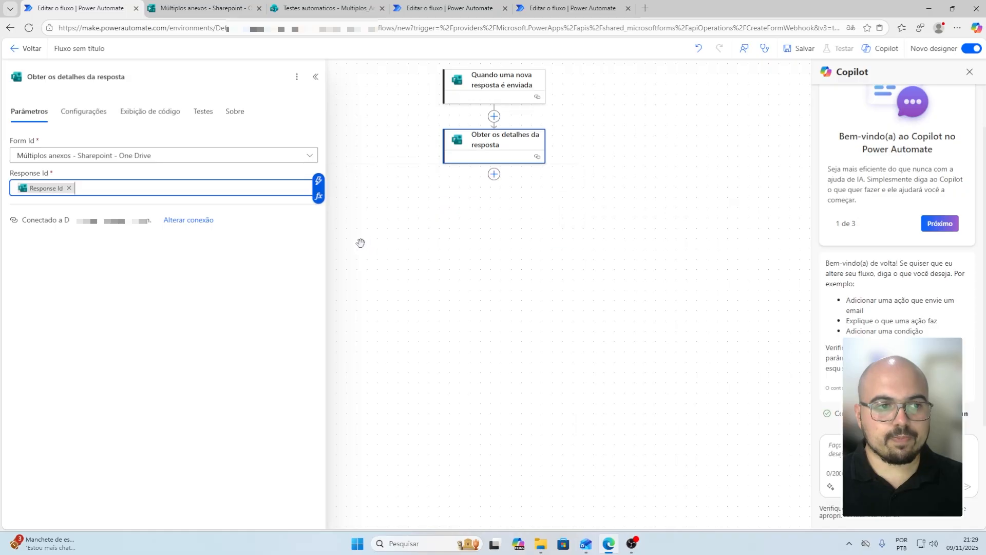
{"action": "left_click", "coordinate": [495, 175]}
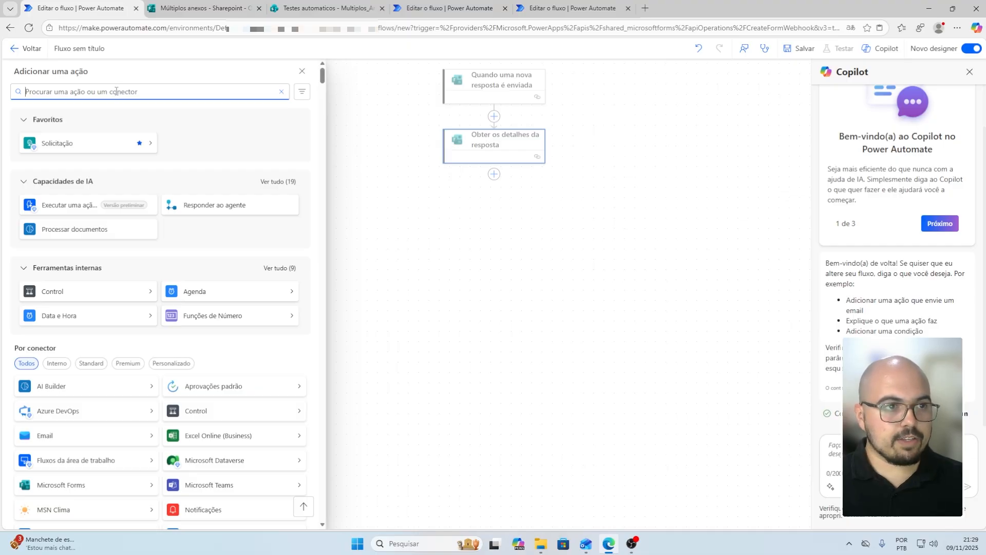
Add a Compor step whose input is the form's Anexos answer
{"action": "type", "text": "compor"}
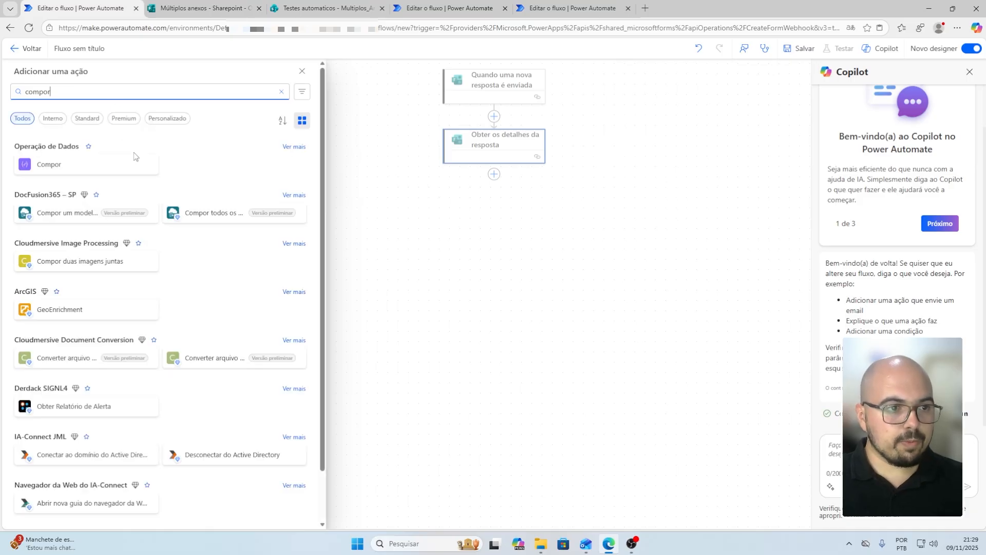
{"action": "left_click", "coordinate": [46, 169]}
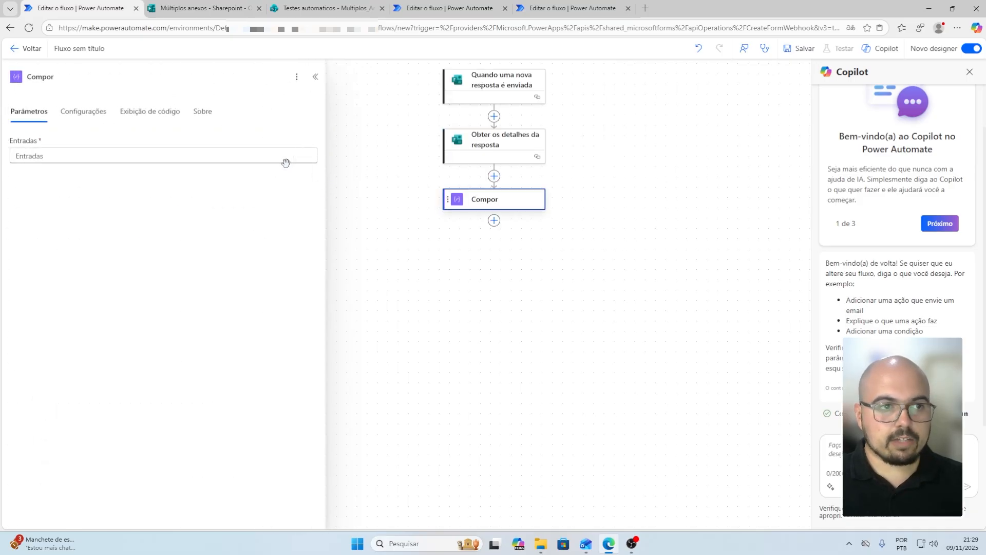
{"action": "left_click", "coordinate": [311, 156]}
{"action": "left_click", "coordinate": [317, 150]}
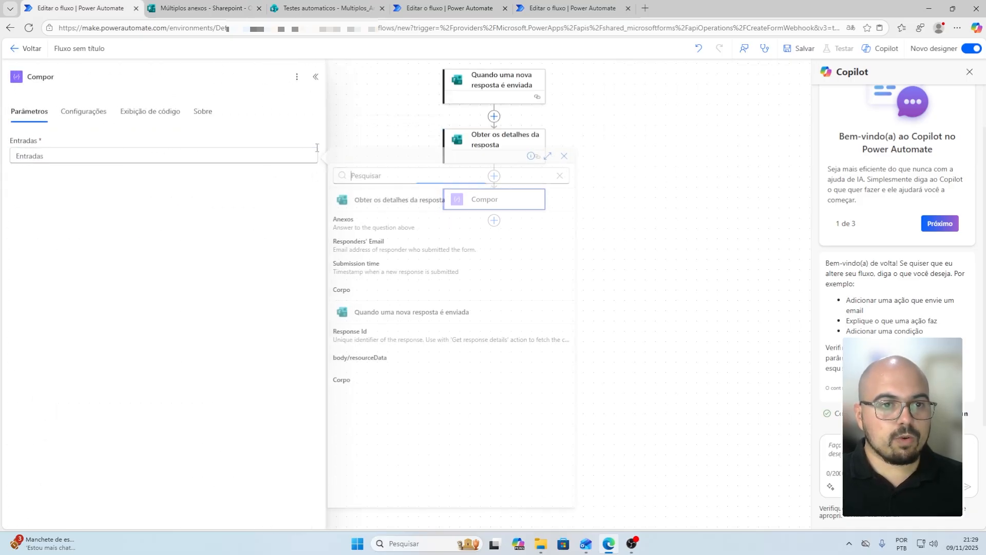
{"action": "left_click", "coordinate": [372, 225]}
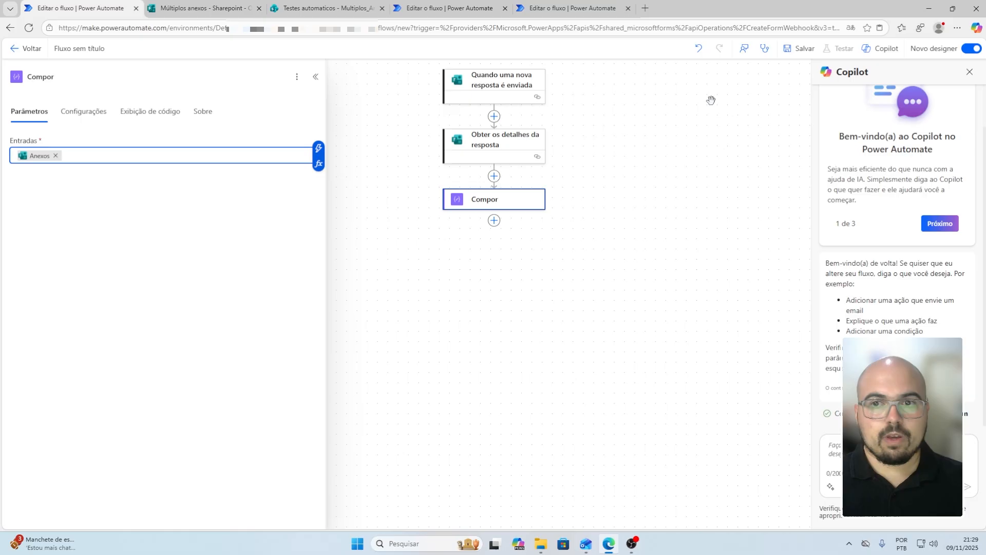
Rename the flow to 'Multiplos Anexos' and save it
{"action": "left_click", "coordinate": [102, 54]}
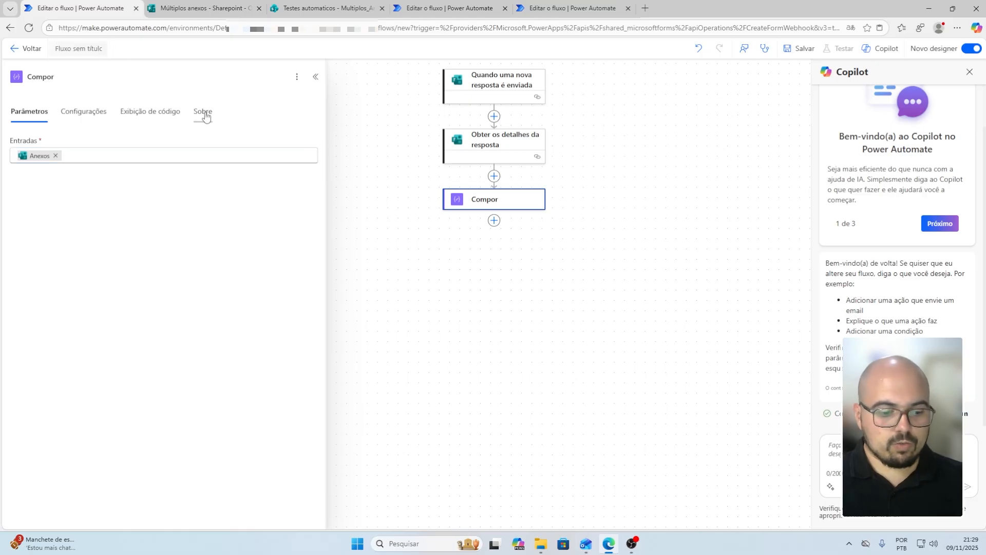
{"action": "type", "text": "Multiplos Anexos"}
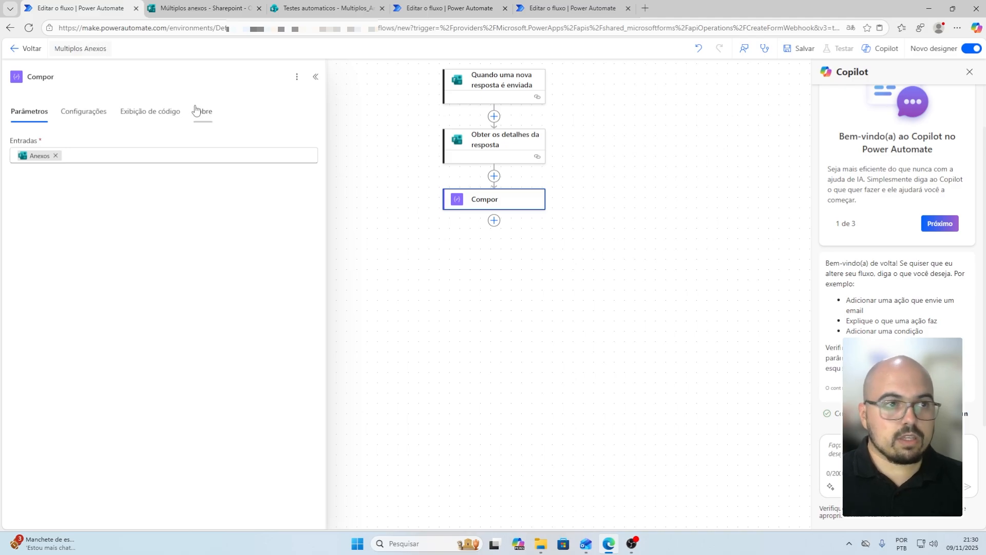
{"action": "left_click", "coordinate": [799, 48]}
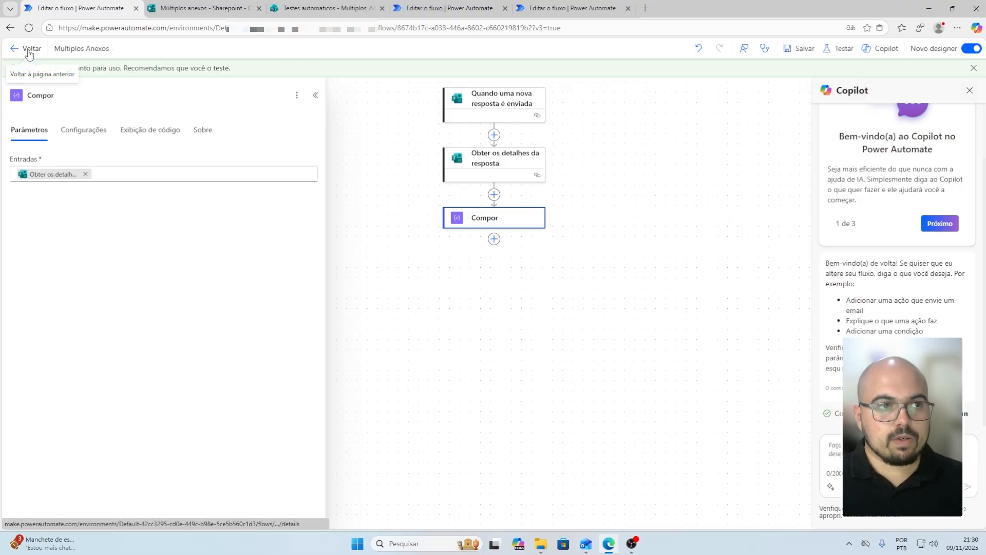
Submit a form response with Carreira_Natureza.jpg, img-2417.jpg and natureza.jpg uploaded
{"action": "left_click", "coordinate": [204, 8]}
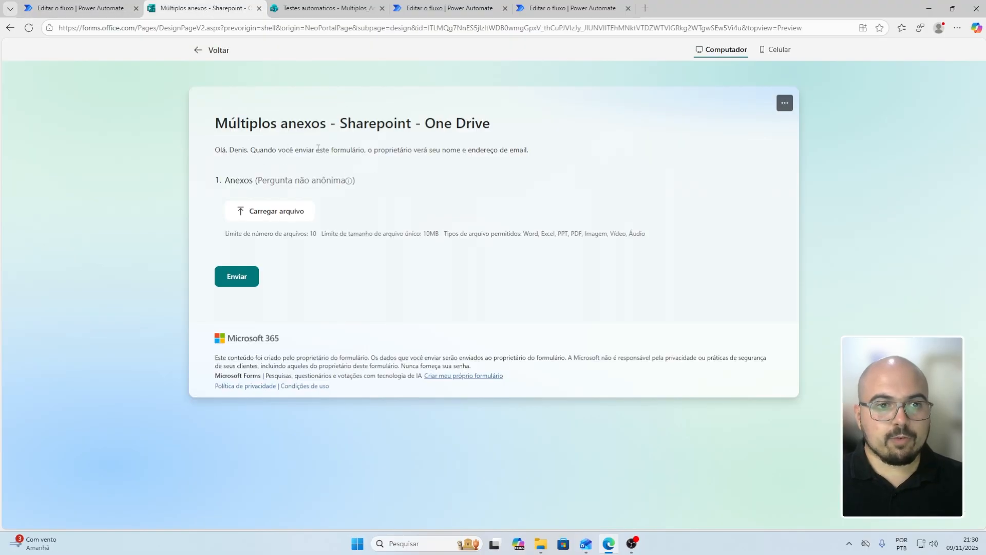
{"action": "left_click", "coordinate": [282, 216]}
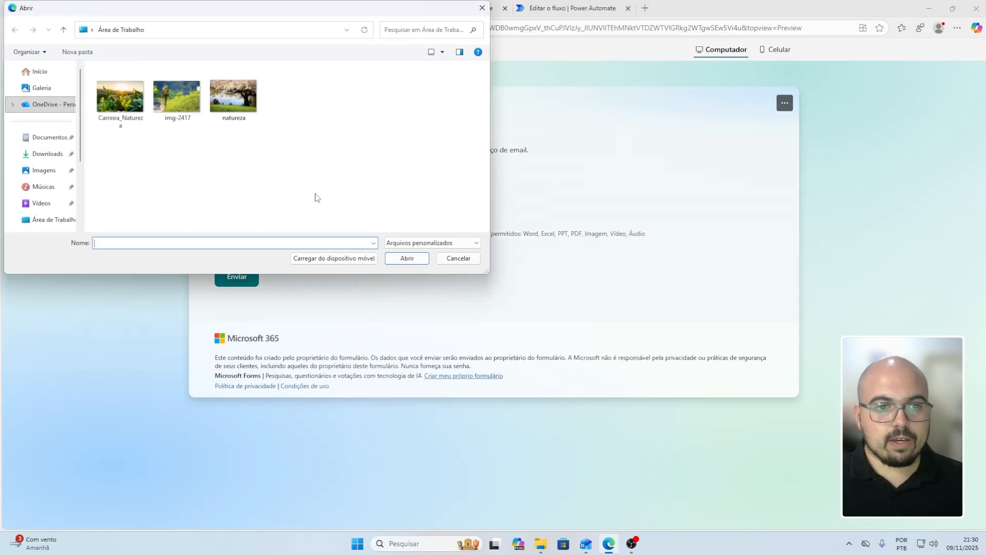
{"action": "left_click_drag", "start_coordinate": [129, 146], "coordinate": [286, 119]}
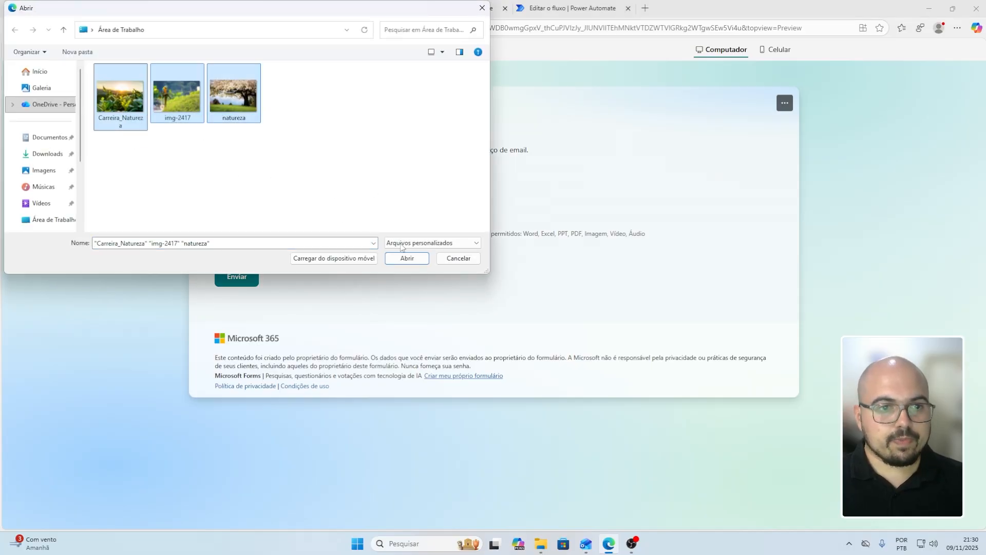
{"action": "left_click", "coordinate": [408, 259]}
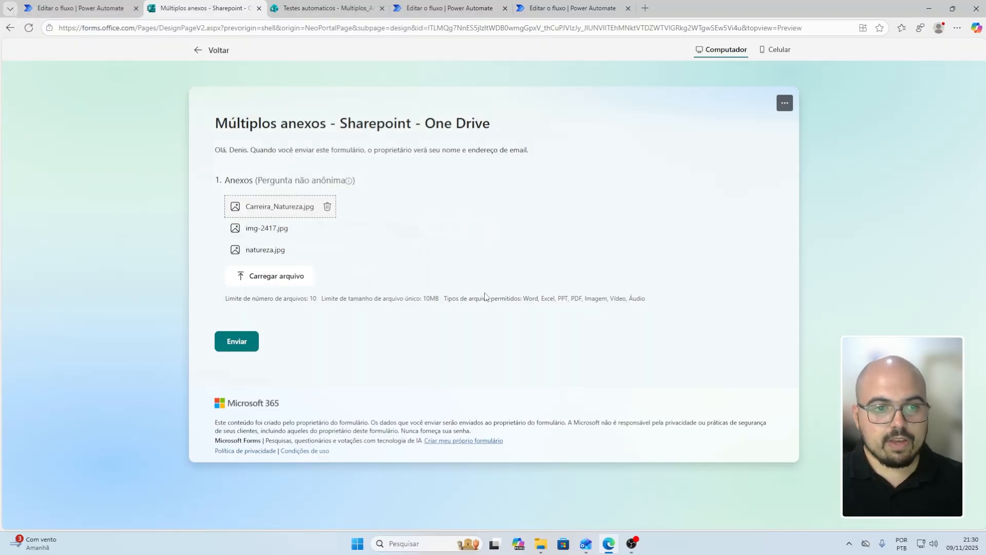
{"action": "left_click", "coordinate": [249, 345]}
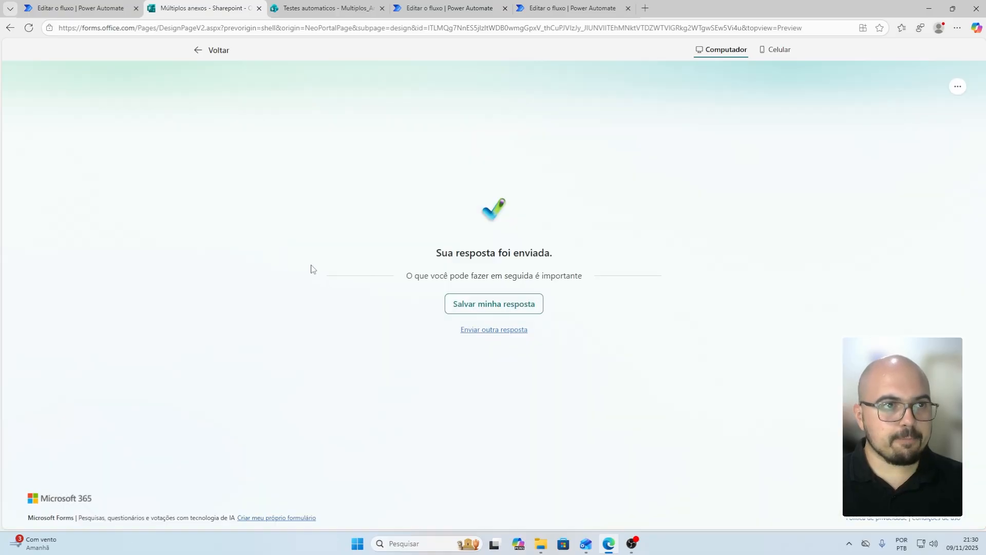
{"action": "left_click", "coordinate": [77, 9]}
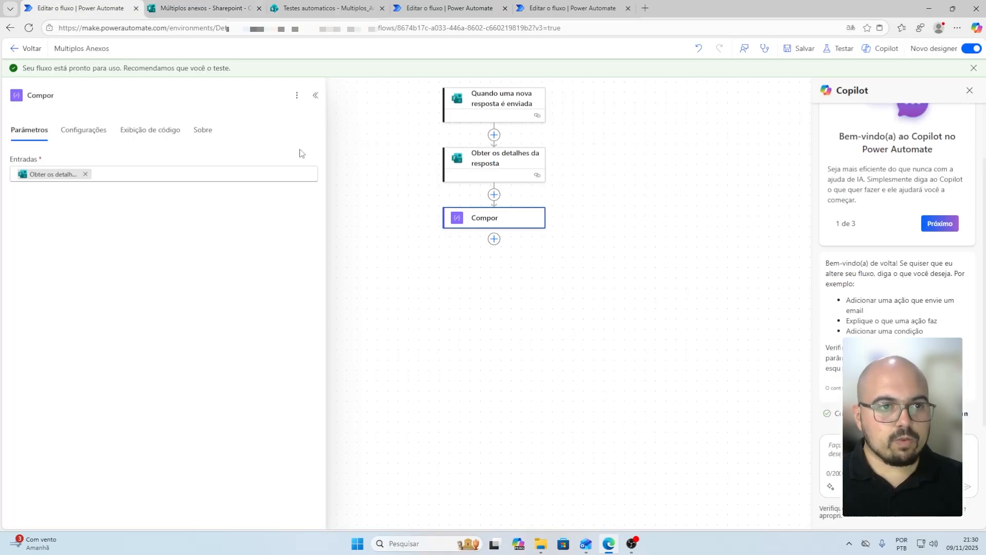
Check the 21:33 run's Compor inputs and outputs, then return the flow to edit mode
{"action": "left_click", "coordinate": [29, 48]}
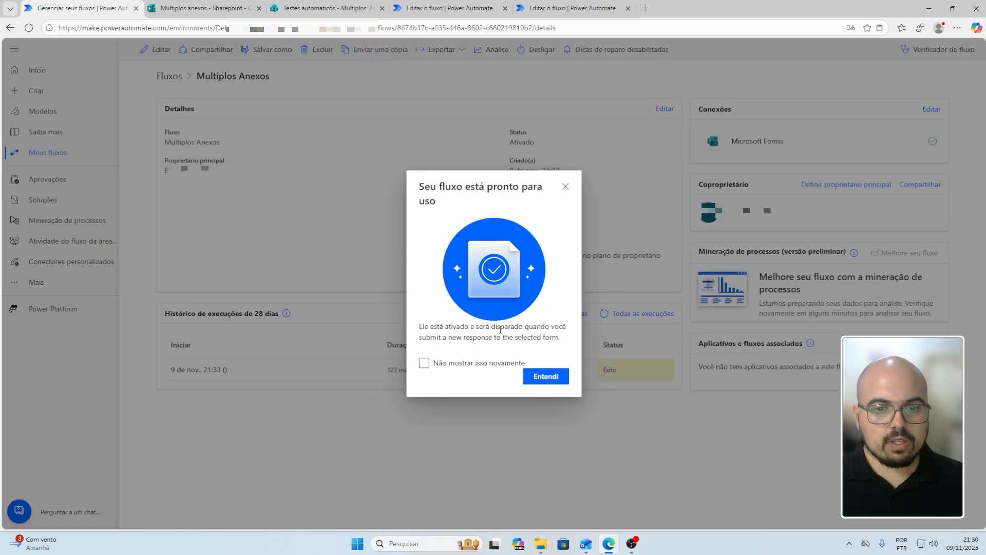
{"action": "left_click", "coordinate": [554, 382]}
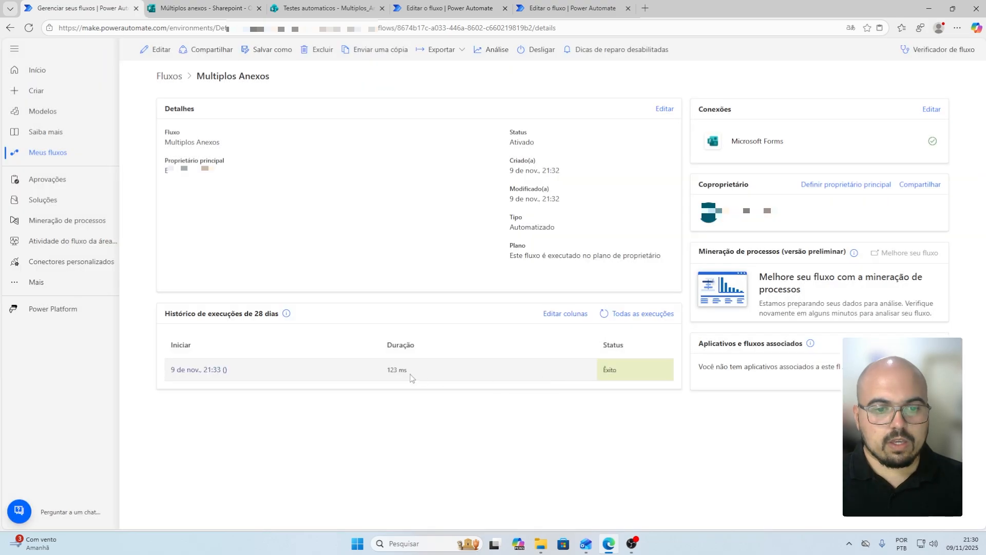
{"action": "left_click", "coordinate": [185, 370]}
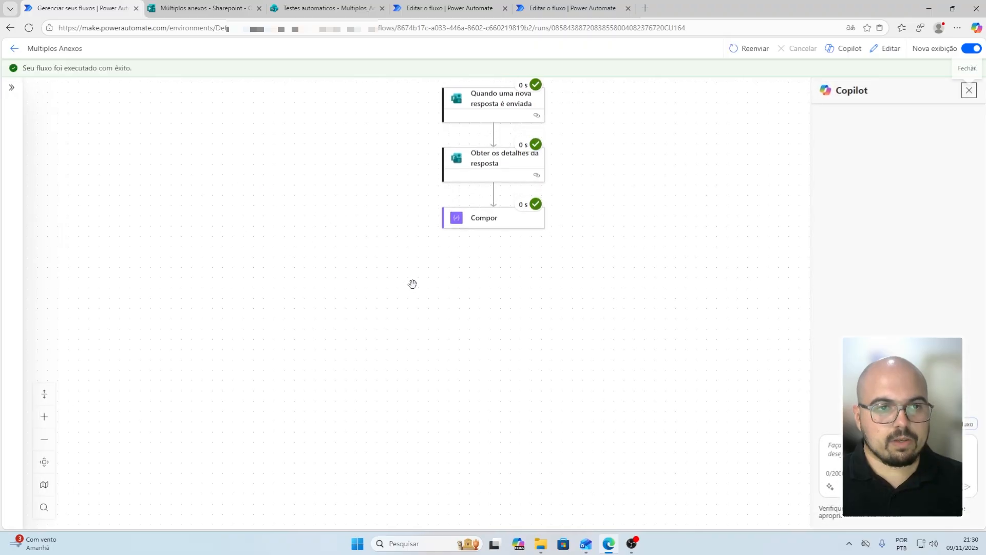
{"action": "left_click", "coordinate": [503, 229]}
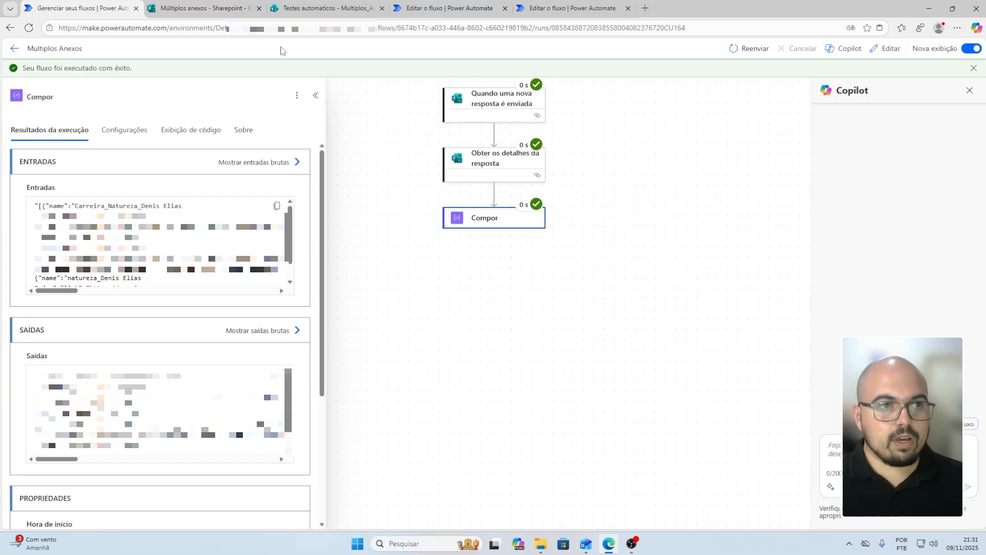
{"action": "left_click", "coordinate": [886, 49]}
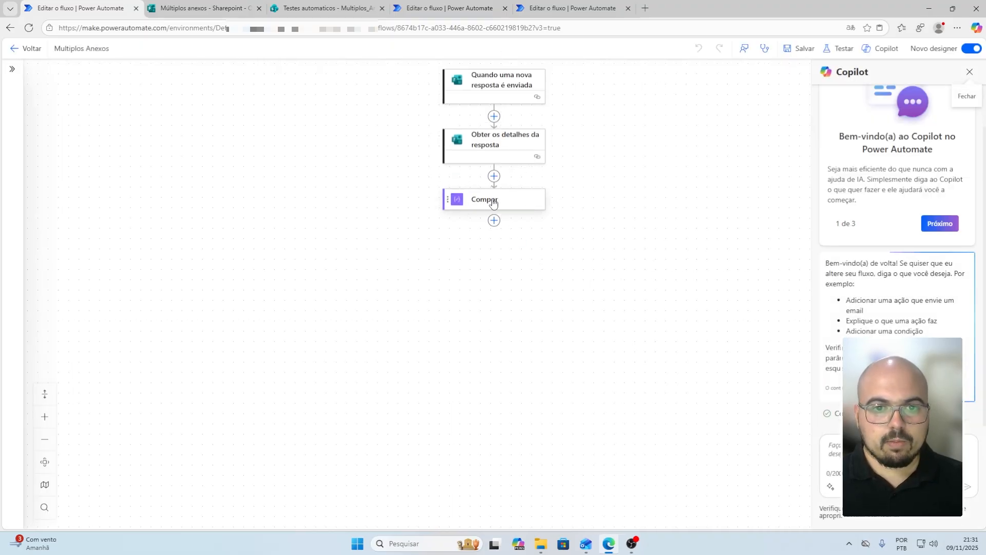
Delete the Compor step from the flow
{"action": "right_click", "coordinate": [493, 200]}
{"action": "left_click", "coordinate": [528, 211]}
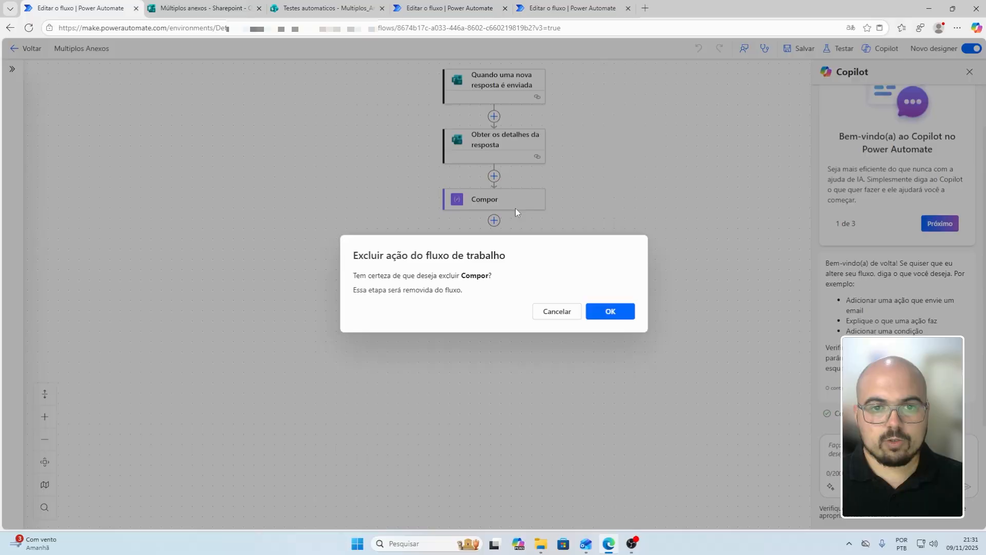
{"action": "left_click", "coordinate": [610, 311]}
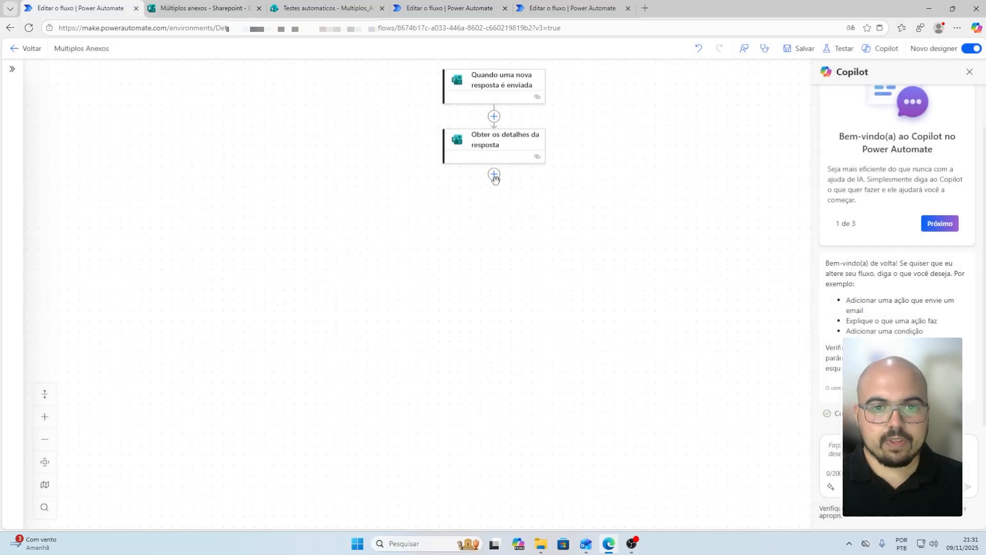
Add an Analisar JSON step with Content set to Anexos, choosing to use sample content for the schema
{"action": "left_click", "coordinate": [495, 174]}
{"action": "type", "text": "an"}
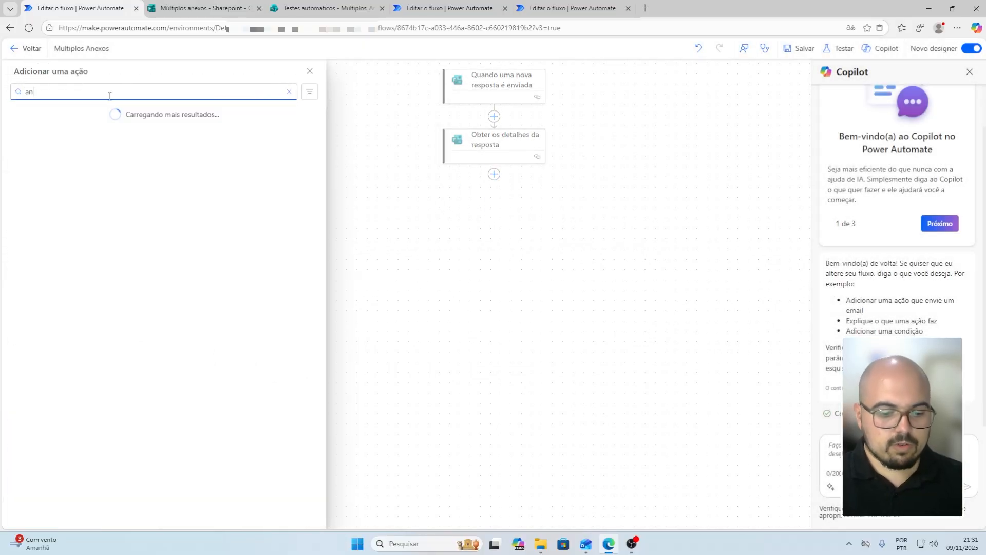
{"action": "type", "text": "alisar json"}
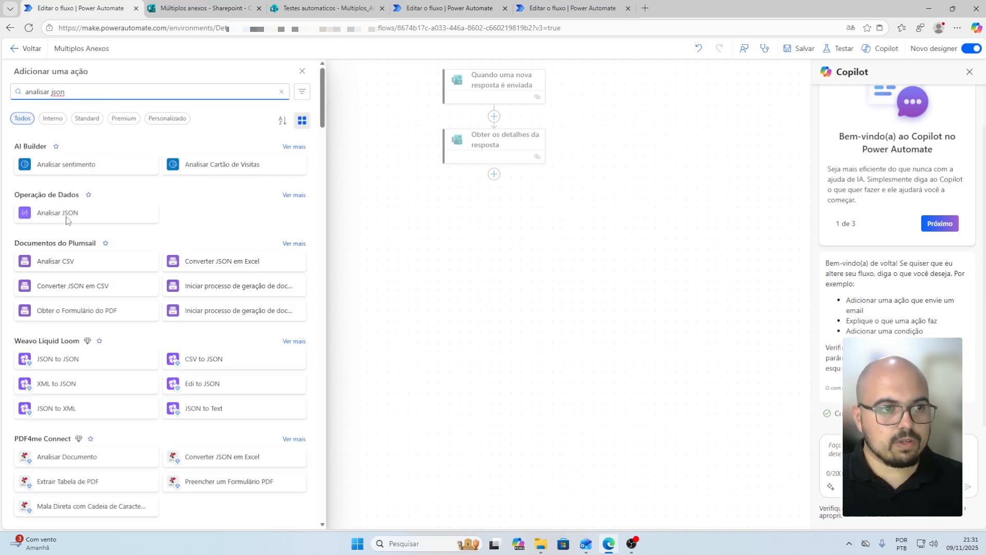
{"action": "left_click", "coordinate": [84, 213]}
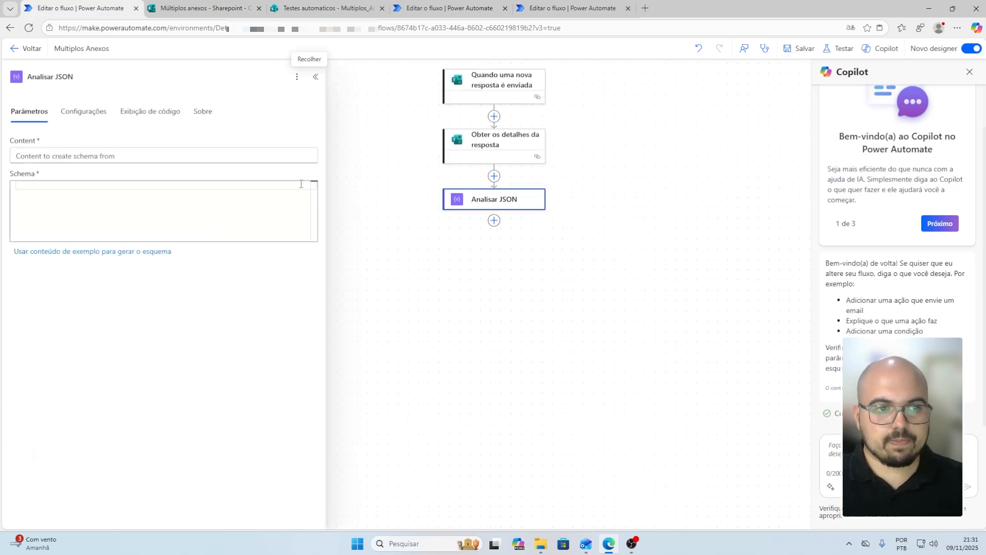
{"action": "left_click", "coordinate": [105, 156]}
{"action": "left_click", "coordinate": [318, 148]}
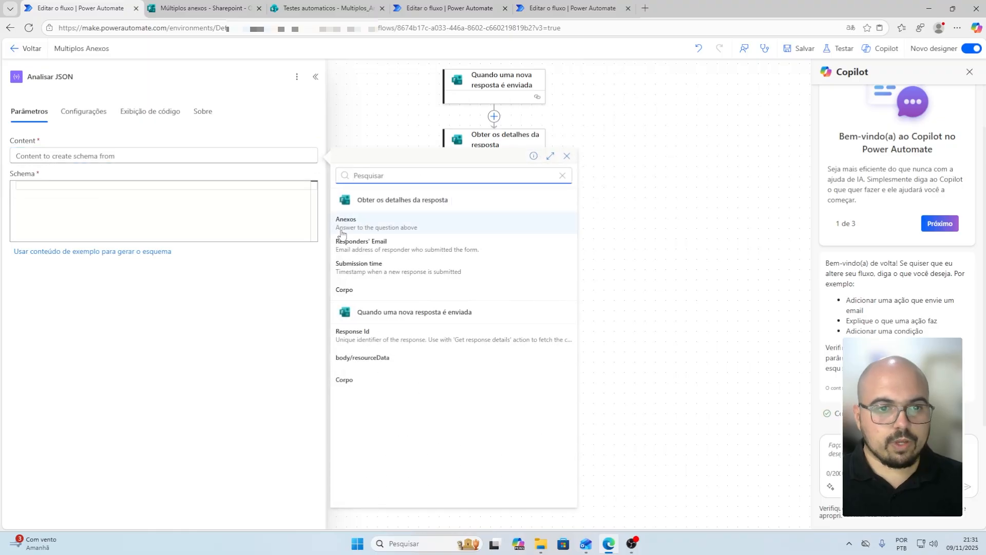
{"action": "left_click", "coordinate": [369, 220]}
{"action": "left_click", "coordinate": [121, 183]}
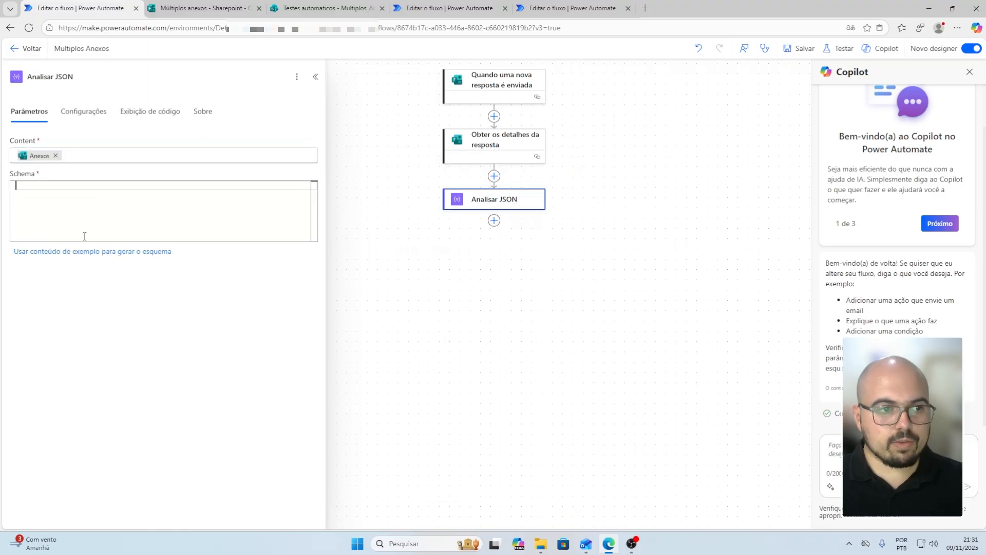
{"action": "left_click", "coordinate": [78, 251]}
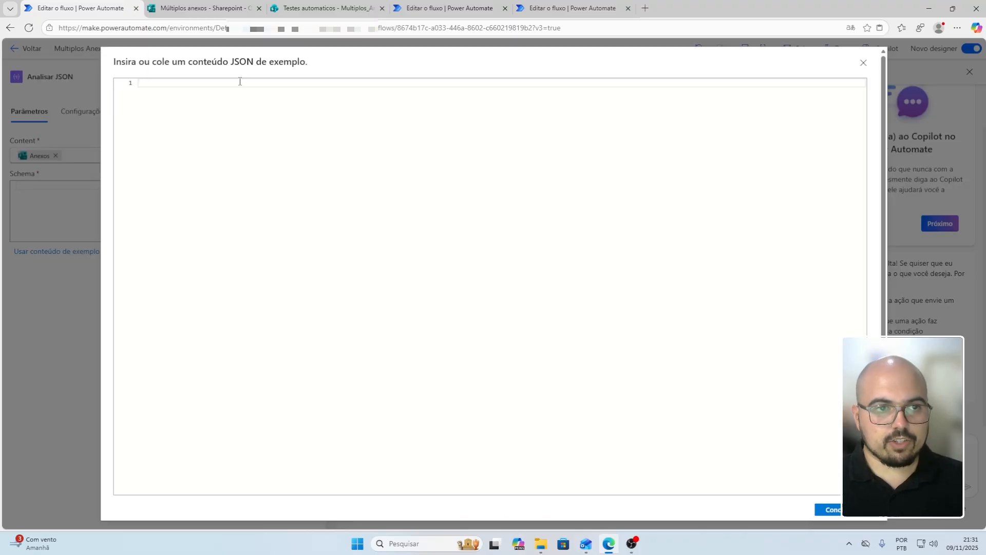
Paste the sample attachments JSON, strip its stray outer quotes, and generate the array schema
{"action": "key", "text": "ctrl+v"}
{"action": "left_click", "coordinate": [141, 84]}
{"action": "key", "text": "BackSpace"}
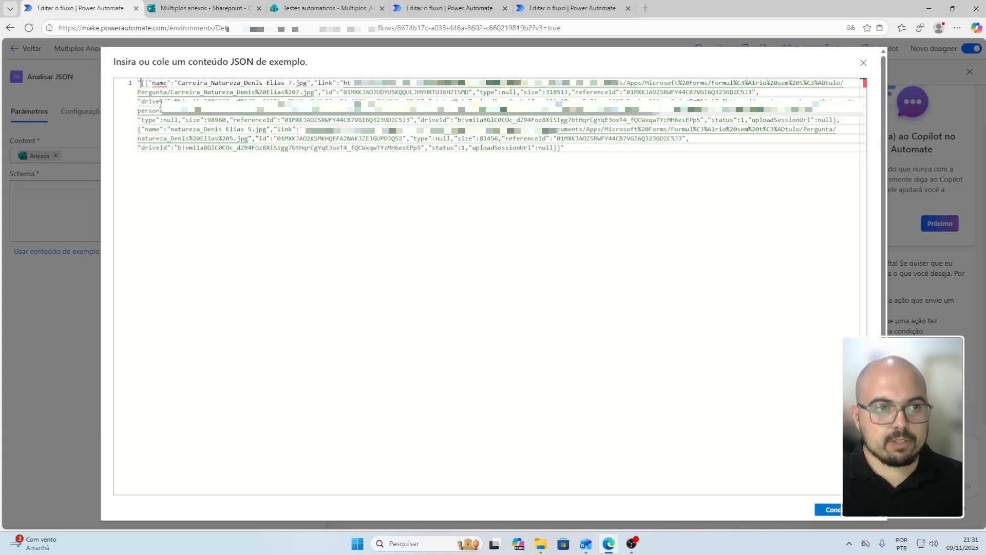
{"action": "left_click", "coordinate": [652, 148]}
{"action": "key", "text": "BackSpace"}
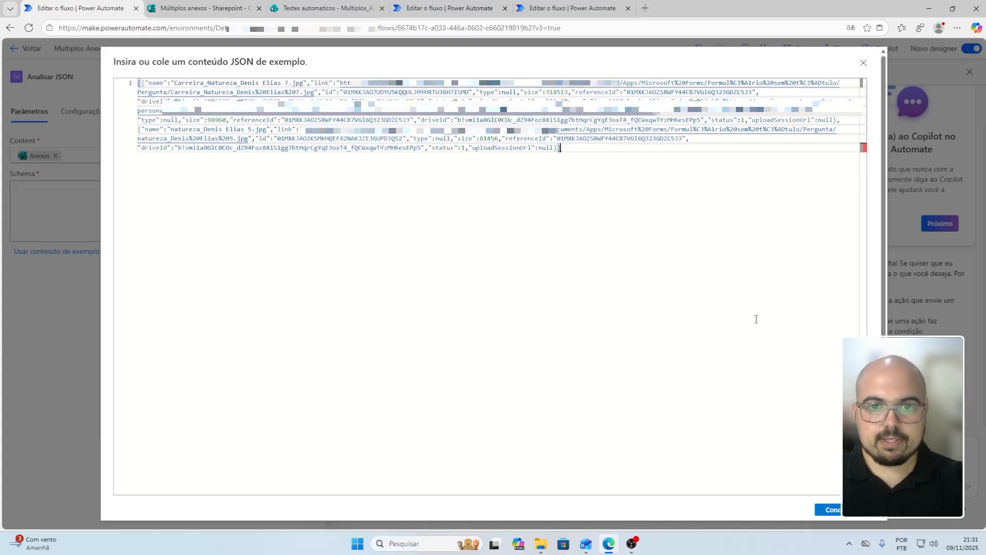
{"action": "left_click", "coordinate": [829, 510]}
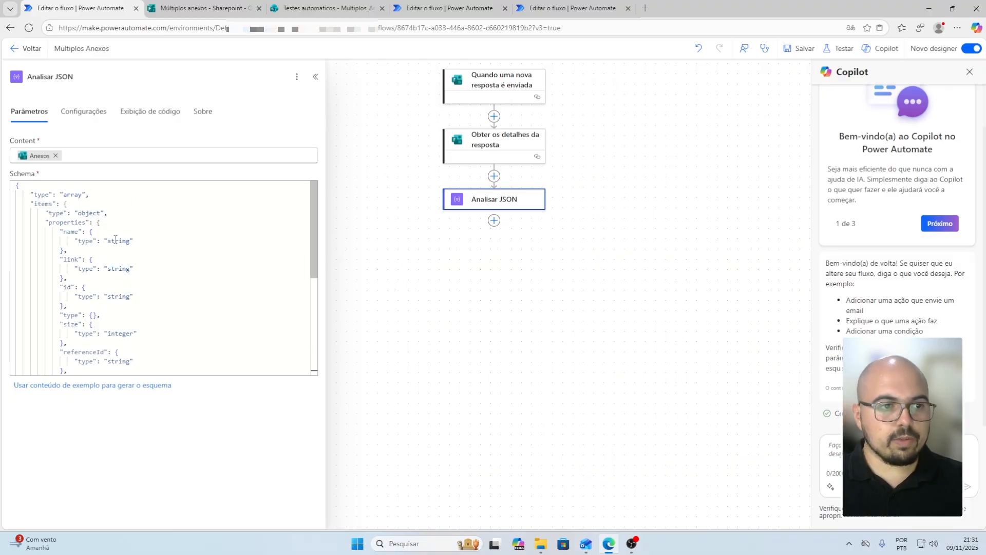
{"action": "scroll", "coordinate": [115, 240], "scroll_direction": "down", "scroll_amount": 10}
{"action": "scroll", "coordinate": [123, 290], "scroll_direction": "up", "scroll_amount": 3}
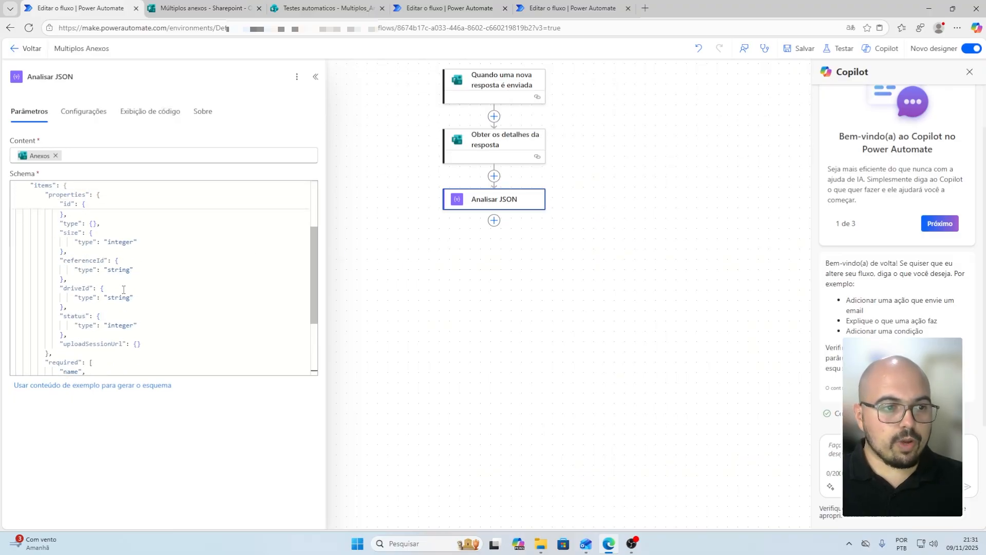
{"action": "scroll", "coordinate": [124, 290], "scroll_direction": "up", "scroll_amount": 5}
{"action": "scroll", "coordinate": [122, 296], "scroll_direction": "down", "scroll_amount": 8}
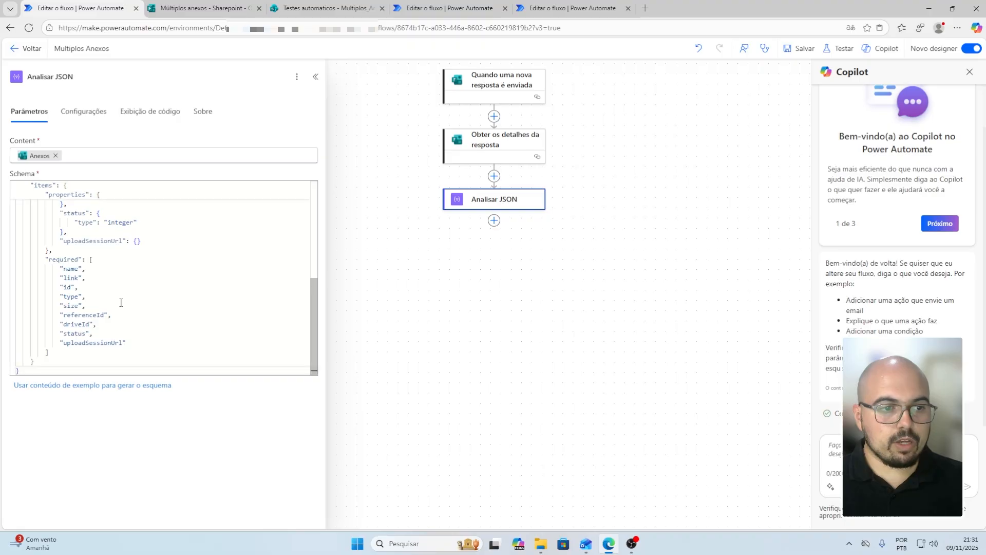
{"action": "scroll", "coordinate": [123, 299], "scroll_direction": "up", "scroll_amount": 8}
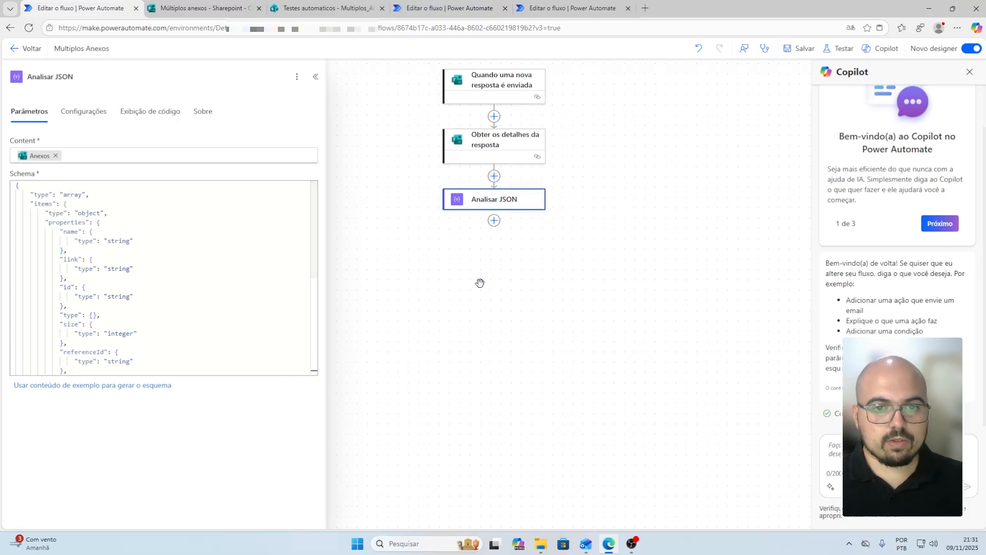
Initialize a variable named 'Anexos OneDrive' of type Matriz after Analisar JSON
{"action": "left_click", "coordinate": [495, 221]}
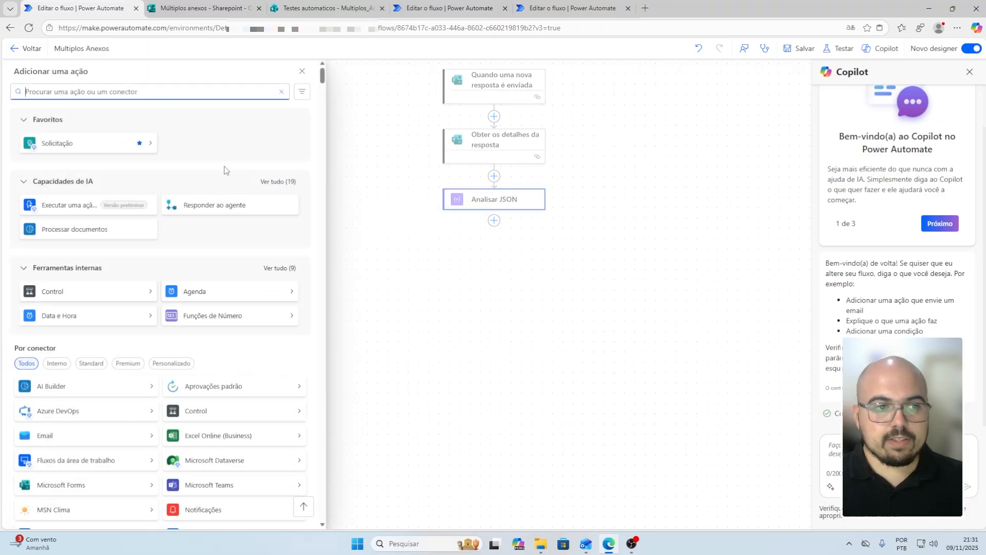
{"action": "type", "text": "inicia"}
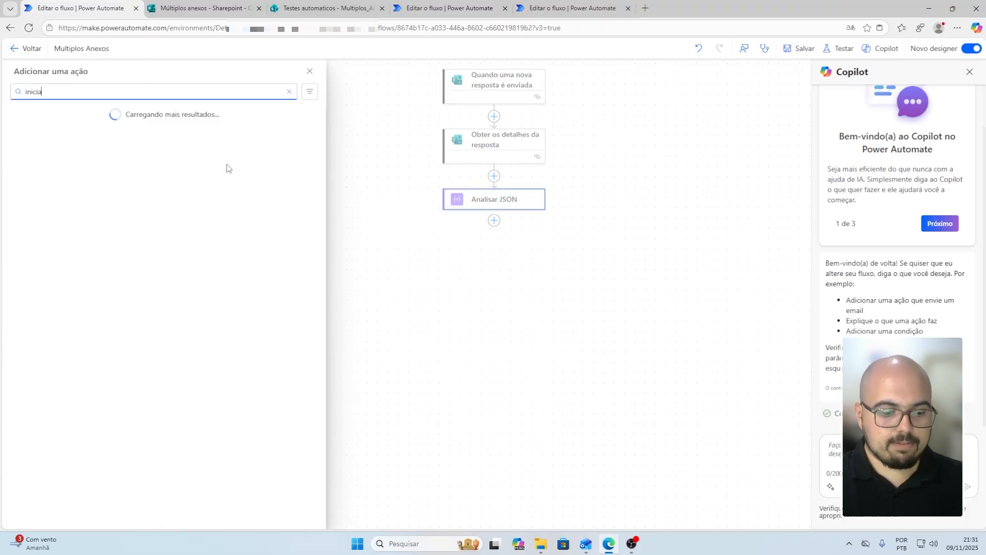
{"action": "type", "text": "lizar"}
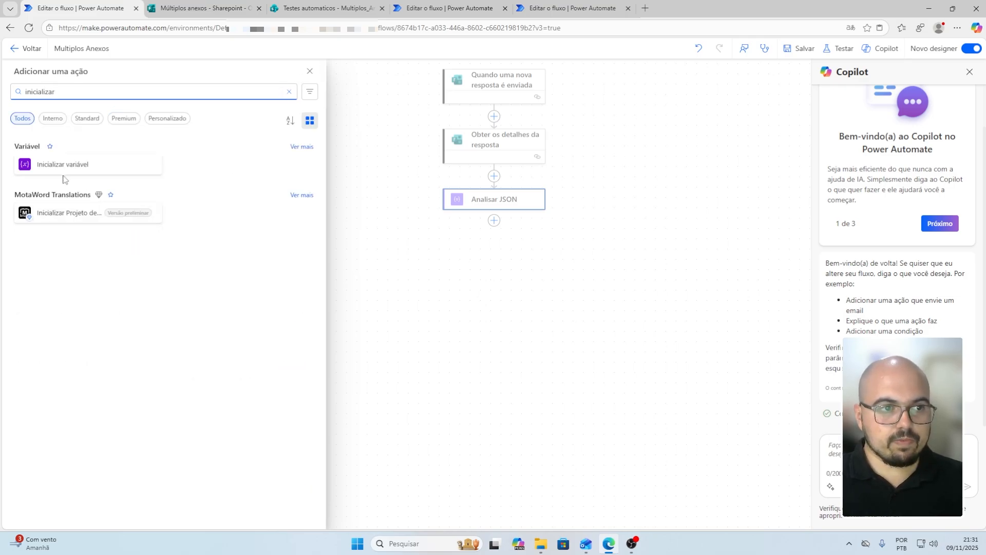
{"action": "left_click", "coordinate": [60, 165]}
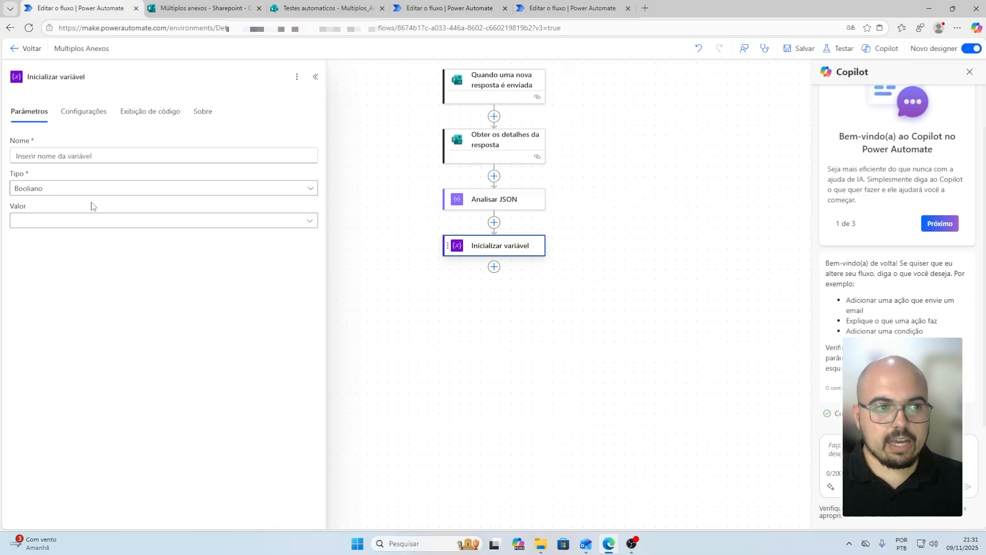
{"action": "left_click", "coordinate": [81, 160]}
{"action": "type", "text": "Anexos One"}
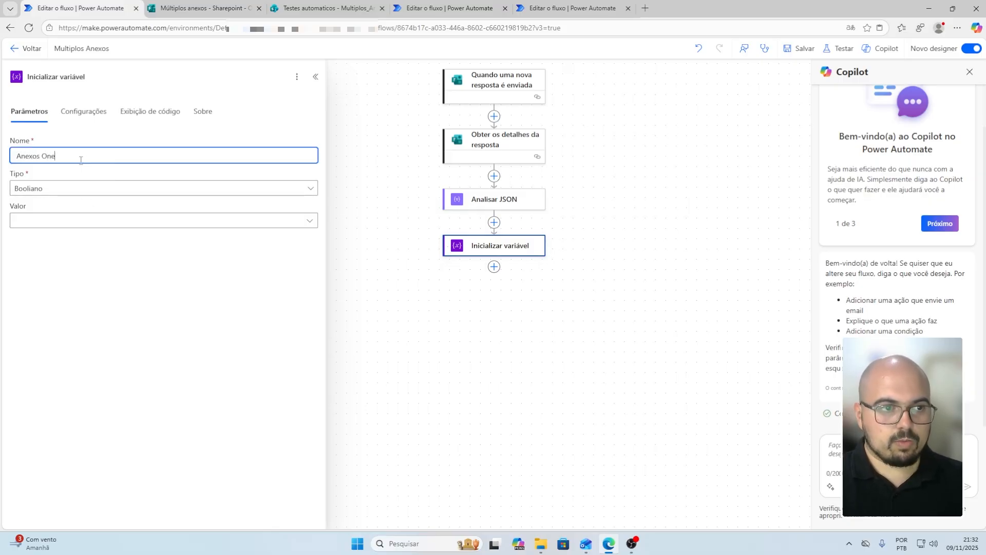
{"action": "type", "text": "Drive"}
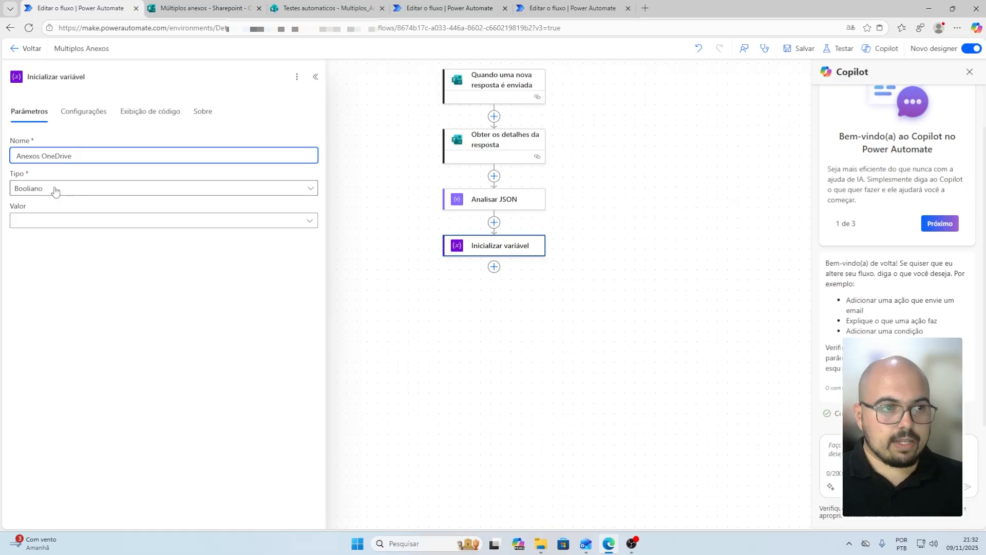
{"action": "left_click", "coordinate": [53, 190]}
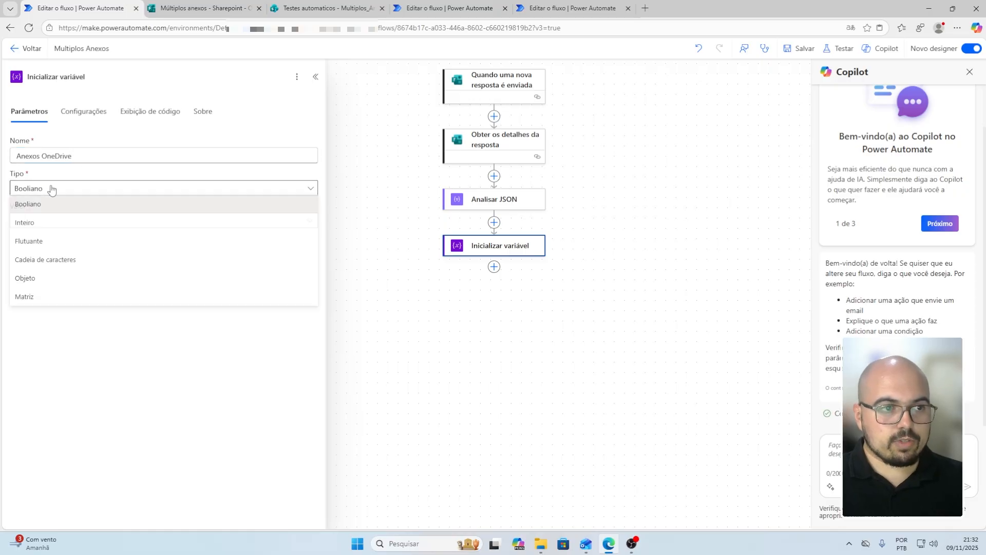
{"action": "left_click", "coordinate": [45, 302]}
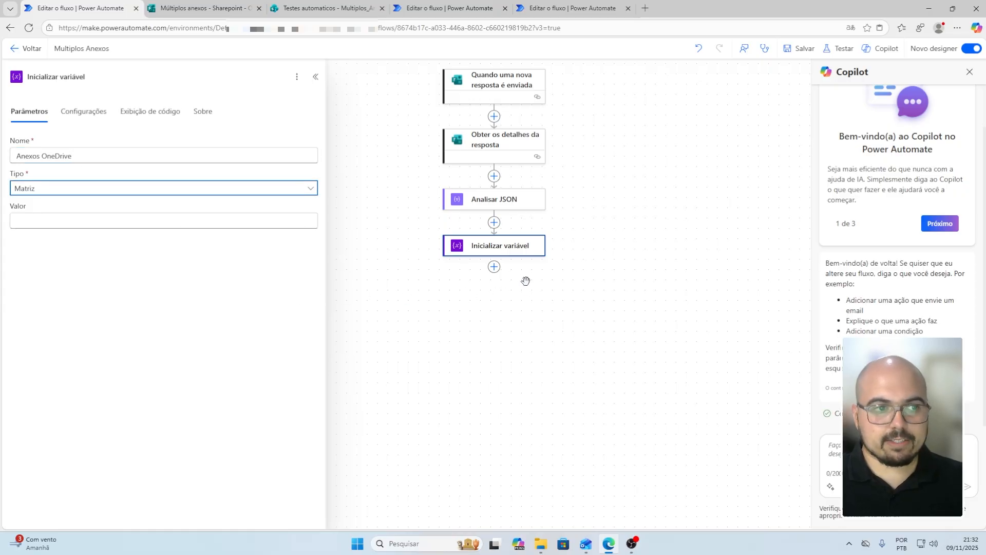
Add OneDrive's Obter conteúdo de arquivo action with Arquivo set to Body id
{"action": "left_click", "coordinate": [495, 267]}
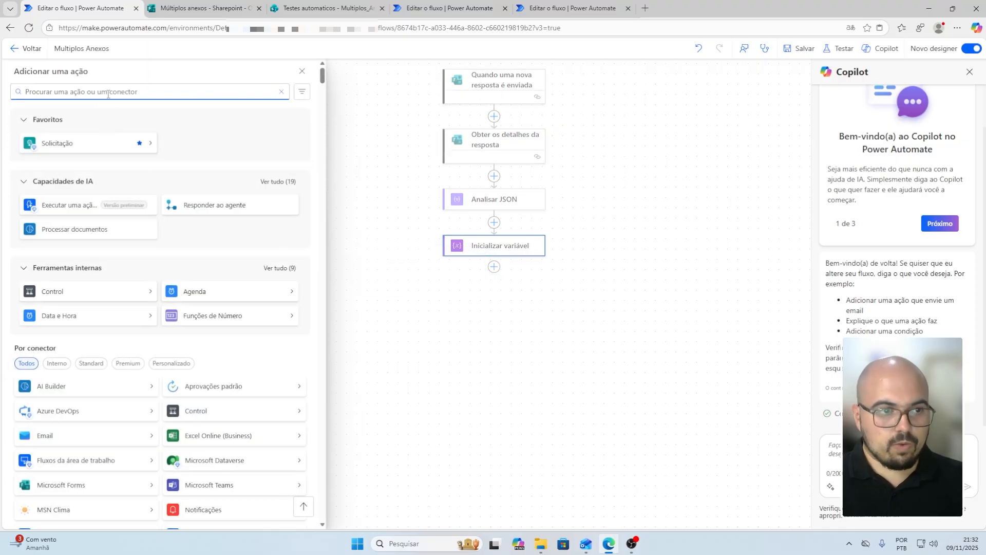
{"action": "type", "text": "obte"}
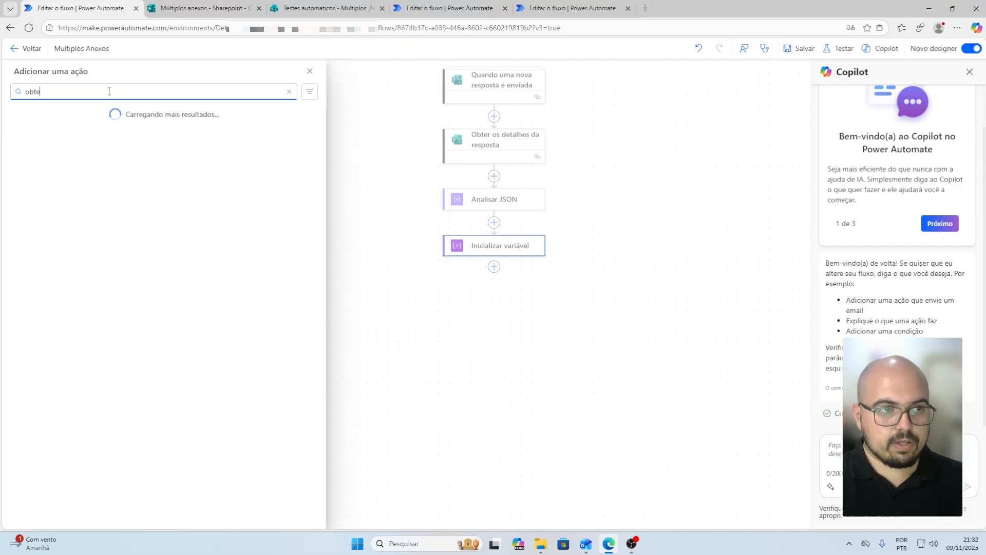
{"action": "type", "text": "r conteúdo"}
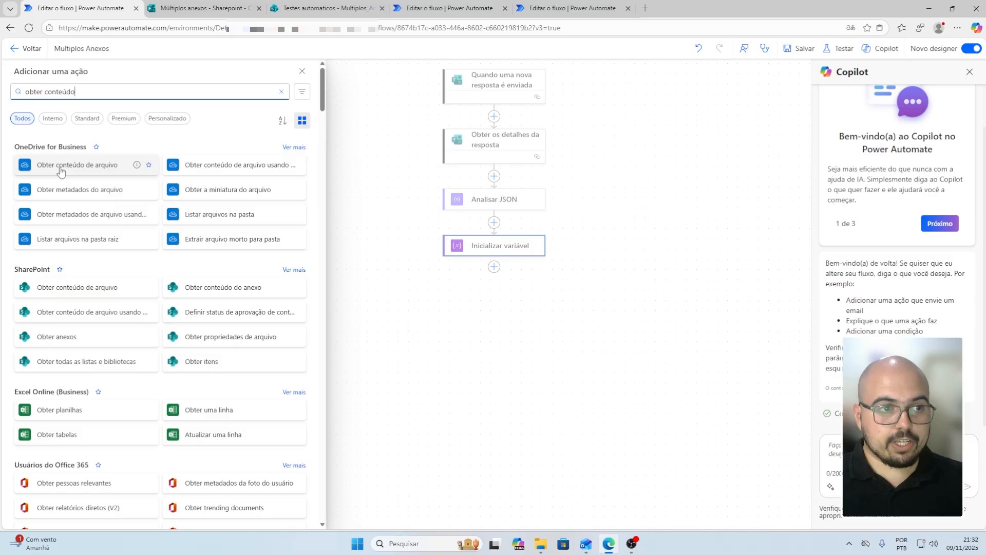
{"action": "left_click", "coordinate": [80, 169]}
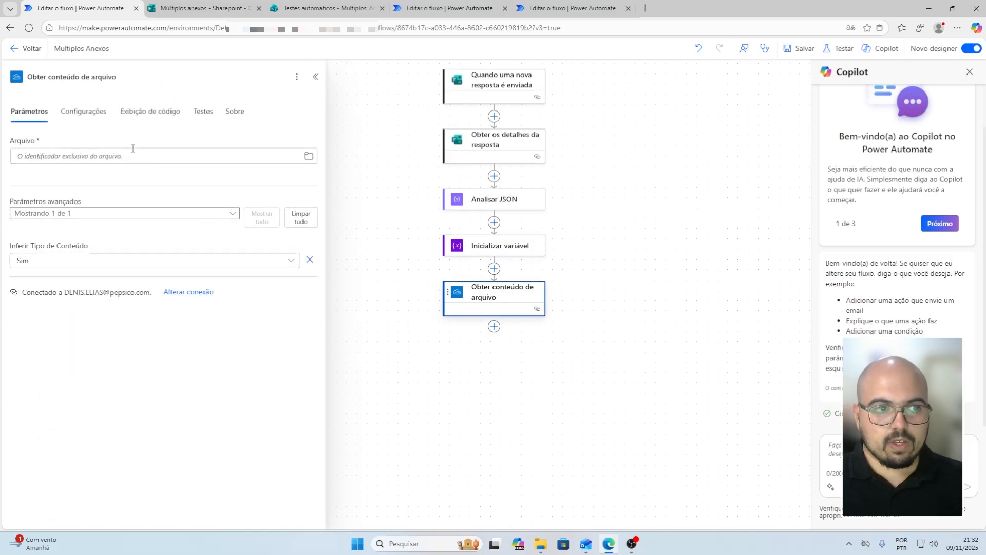
{"action": "left_click", "coordinate": [113, 156]}
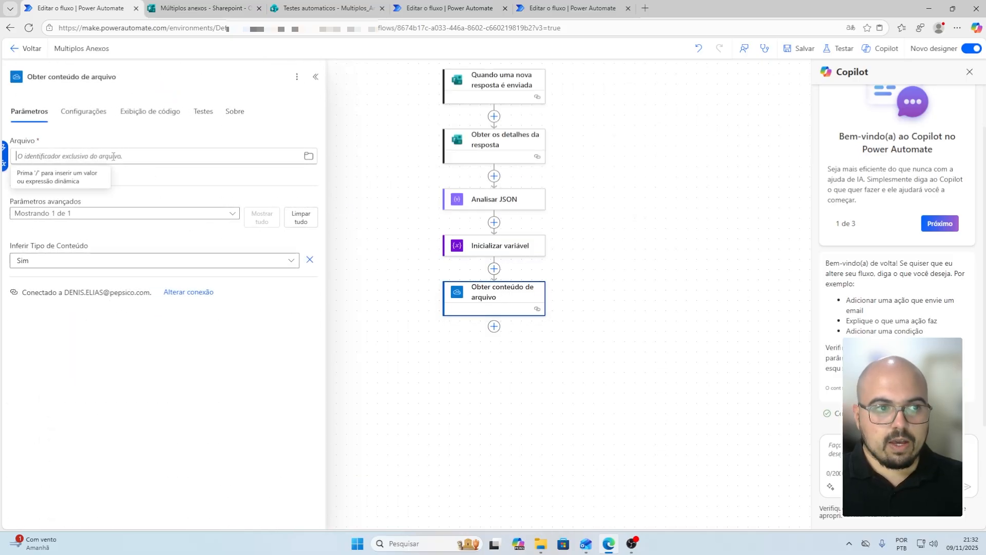
{"action": "left_click", "coordinate": [4, 151]}
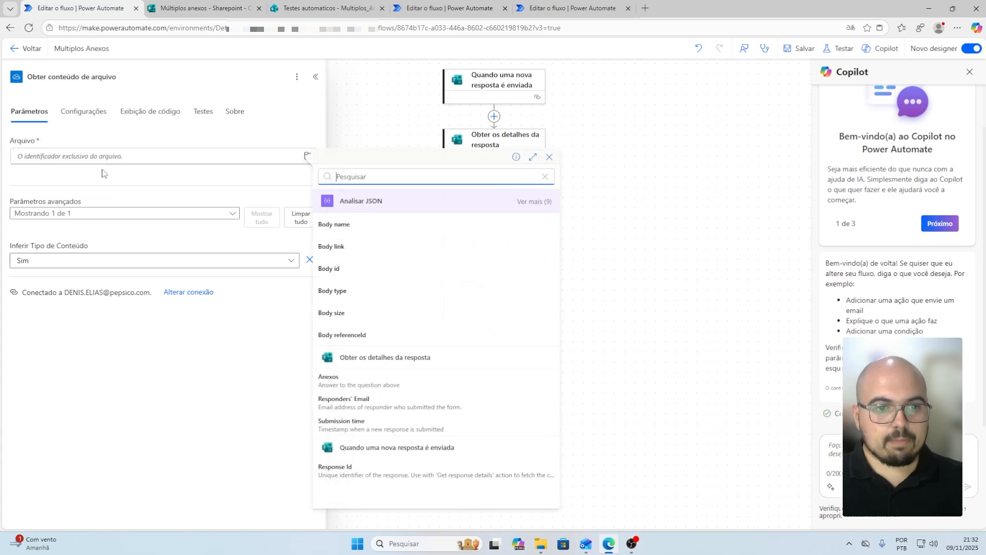
{"action": "left_click", "coordinate": [365, 273]}
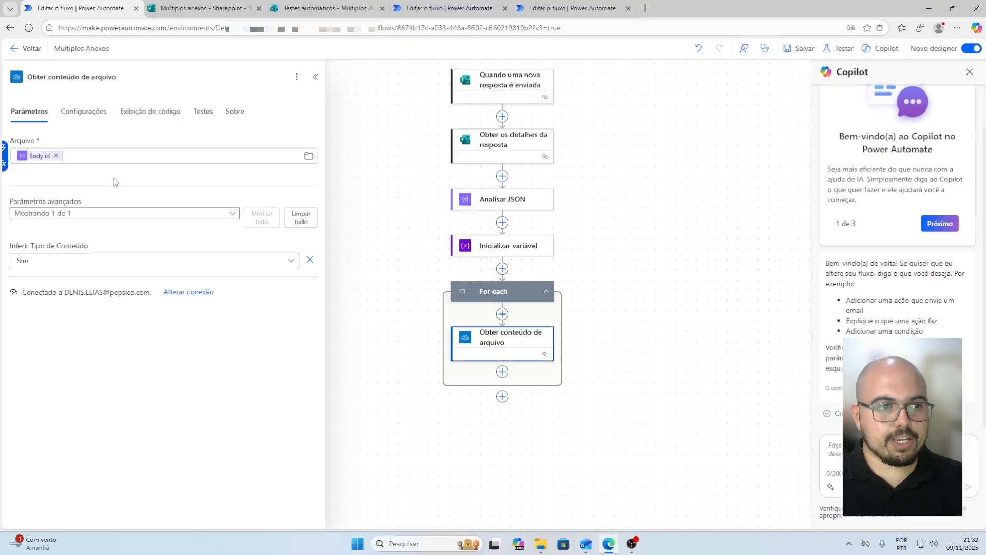
Add an Acrescentar à variável de matriz action targeting the Anexos OneDrive variable
{"action": "left_click", "coordinate": [502, 372]}
{"action": "type", "text": "a"}
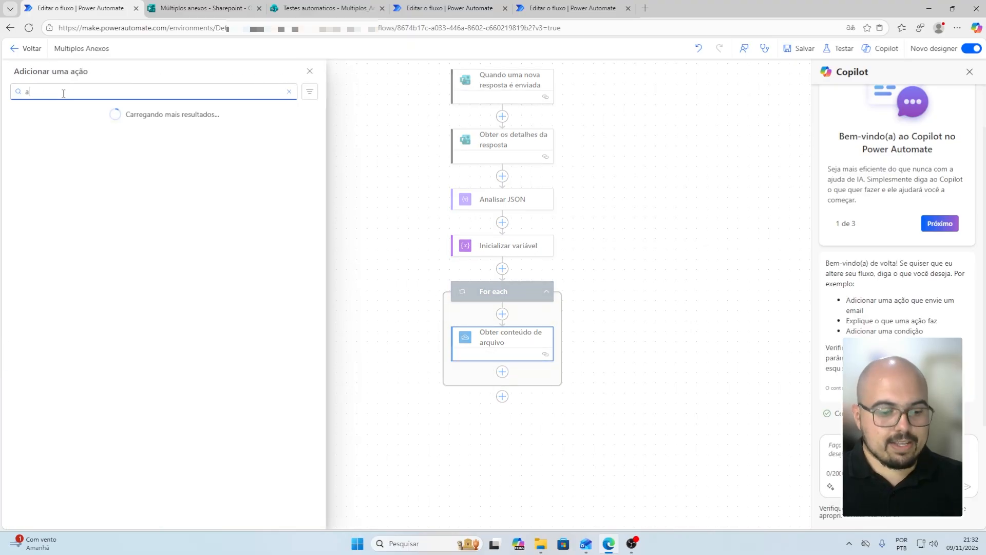
{"action": "type", "text": "crescentar"}
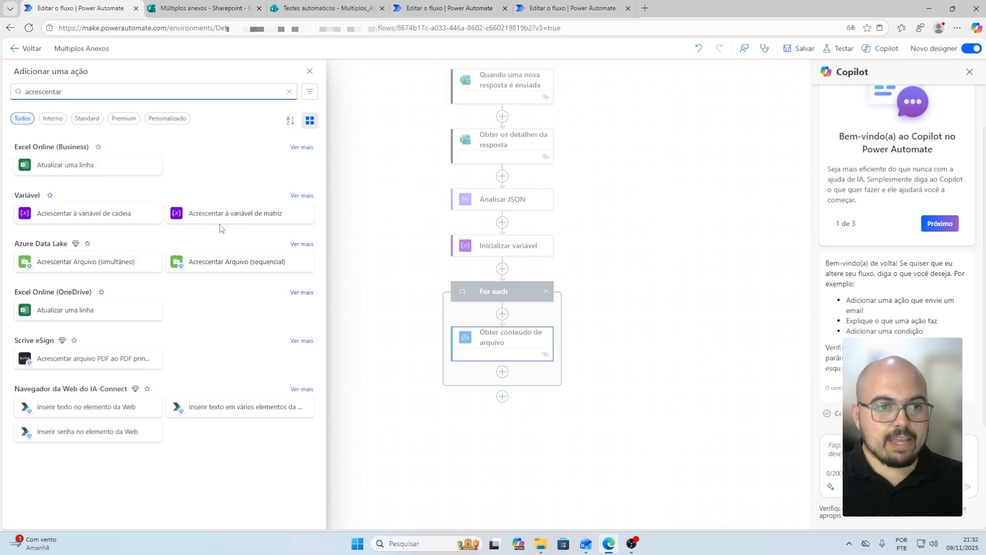
{"action": "left_click", "coordinate": [240, 214]}
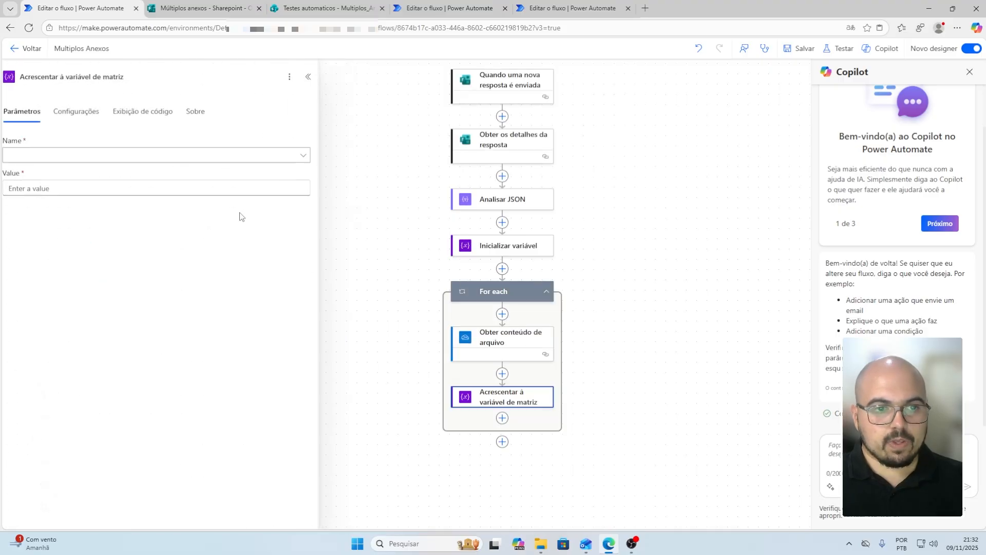
{"action": "left_click", "coordinate": [77, 155]}
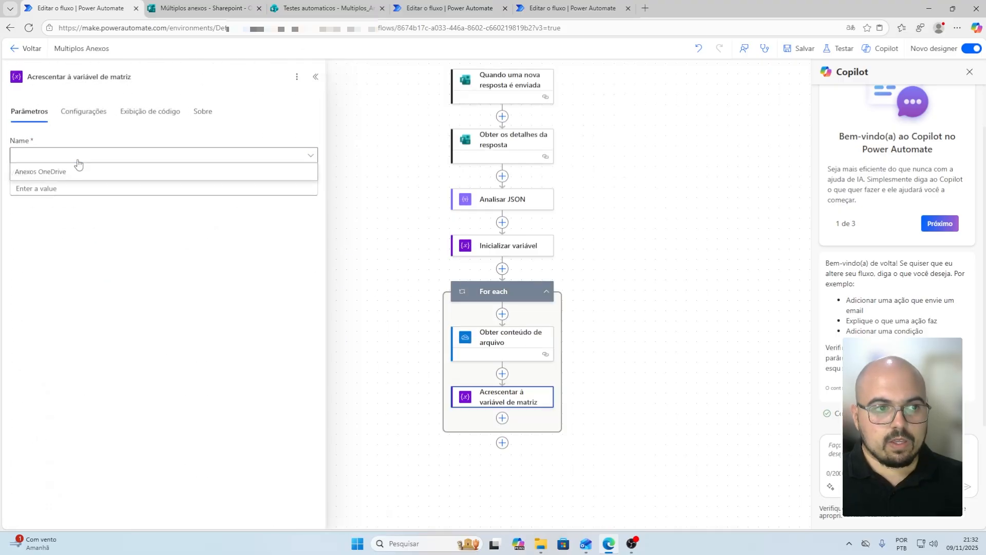
{"action": "left_click", "coordinate": [49, 179]}
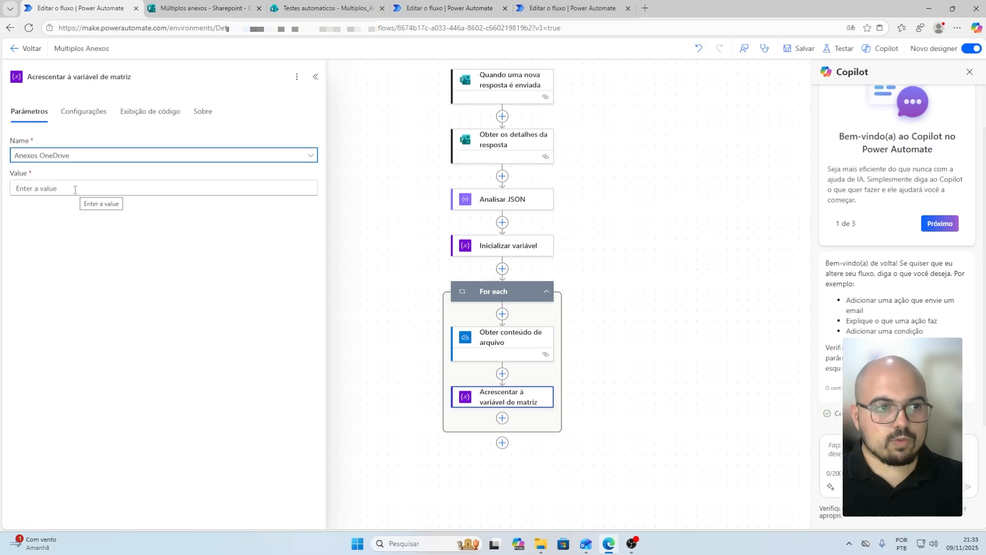
Type a JSON object skeleton with "Name": and "ContentBytes" keys into the Value field
{"action": "left_click", "coordinate": [75, 190]}
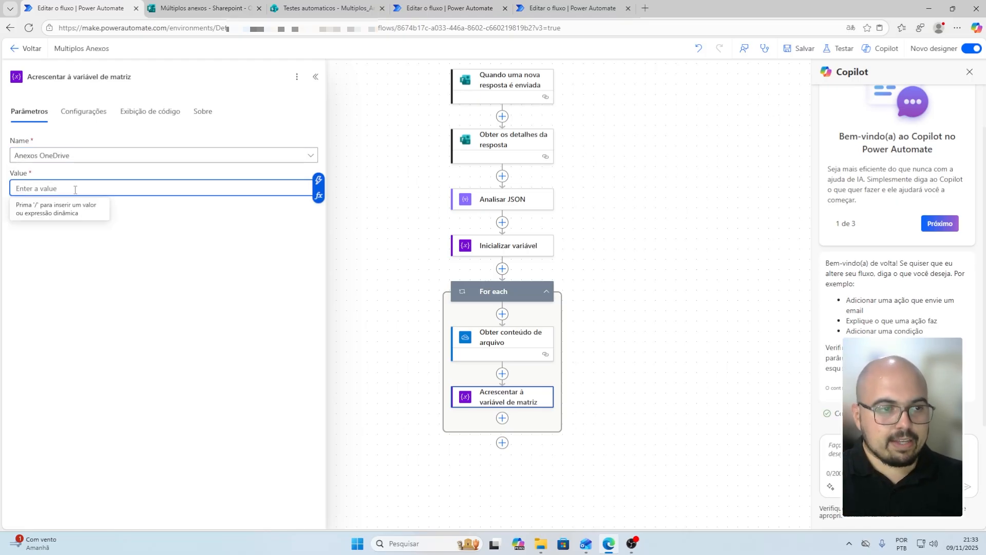
{"action": "type", "text": "{"}
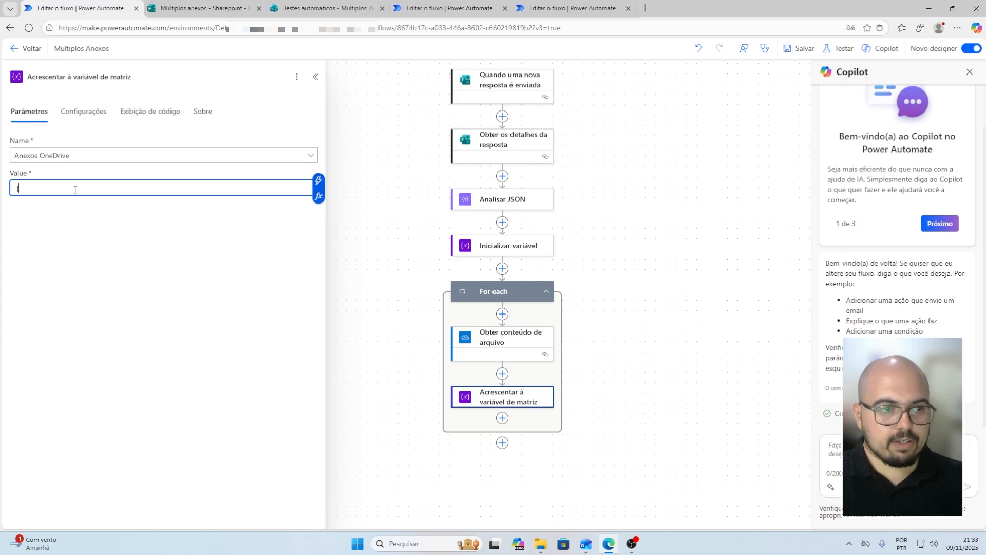
{"action": "key", "text": "Return"}
{"action": "key", "text": "Return"}
{"action": "type", "text": "}"}
{"action": "key", "text": "Up"}
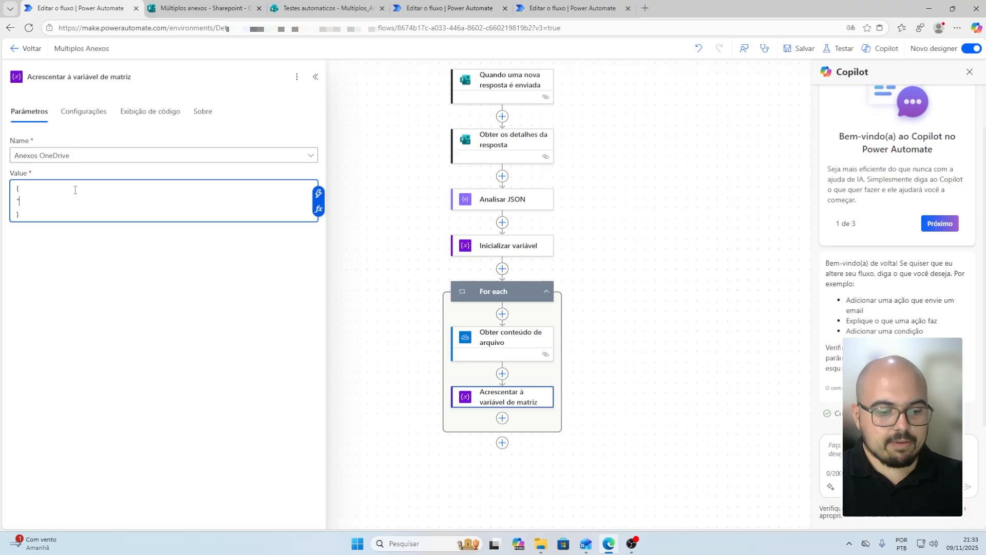
{"action": "type", "text": "\"Name"}
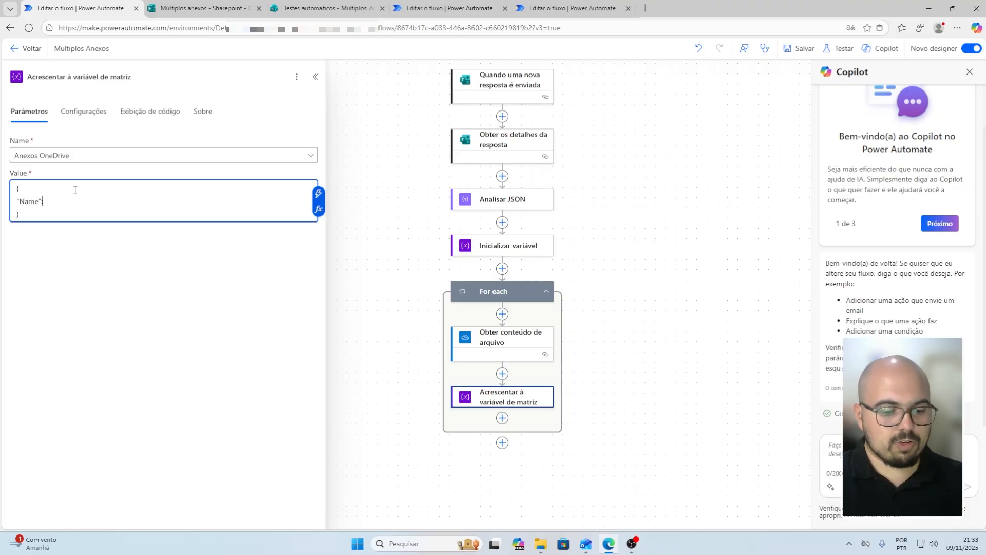
{"action": "type", "text": "\":"}
{"action": "key", "text": "Return"}
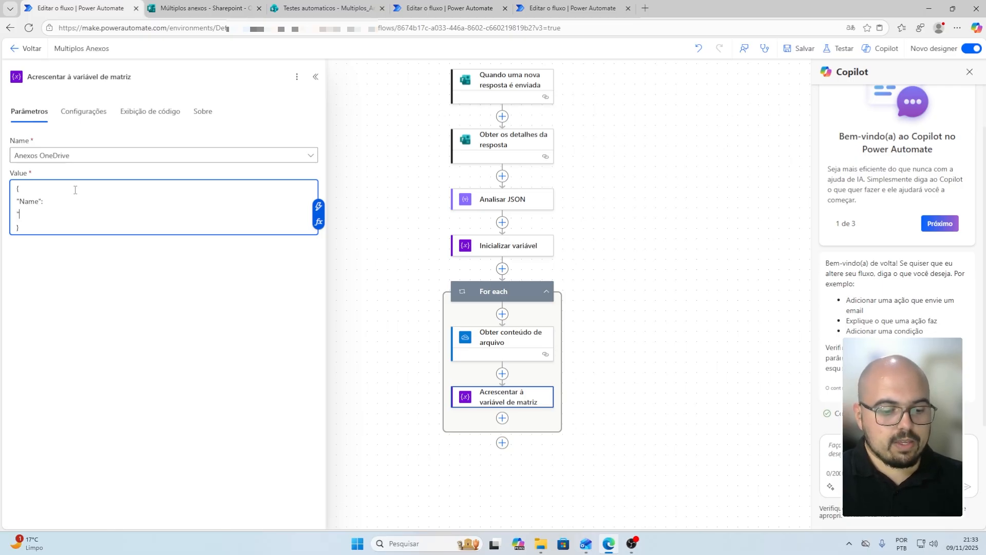
{"action": "type", "text": "\"Content"}
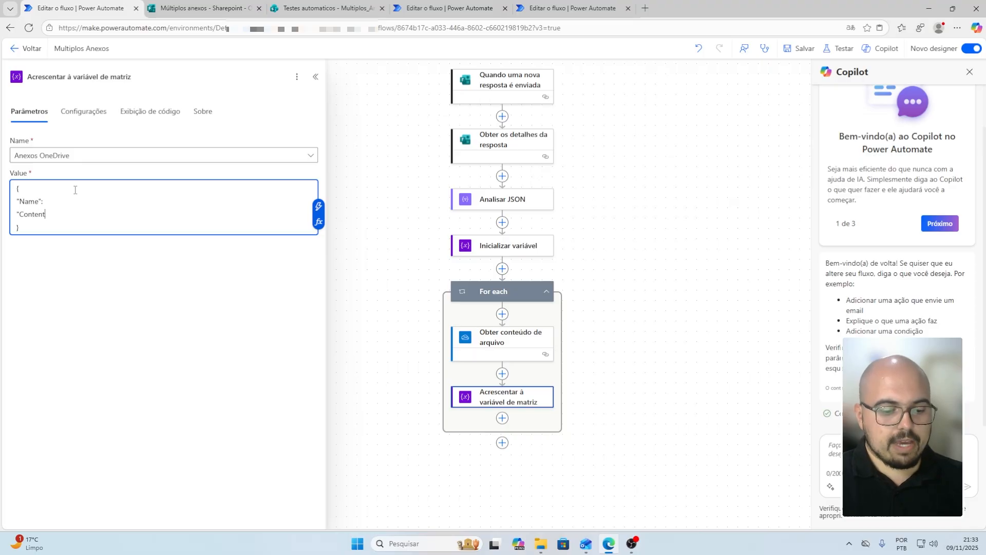
{"action": "type", "text": "Bytes\":"}
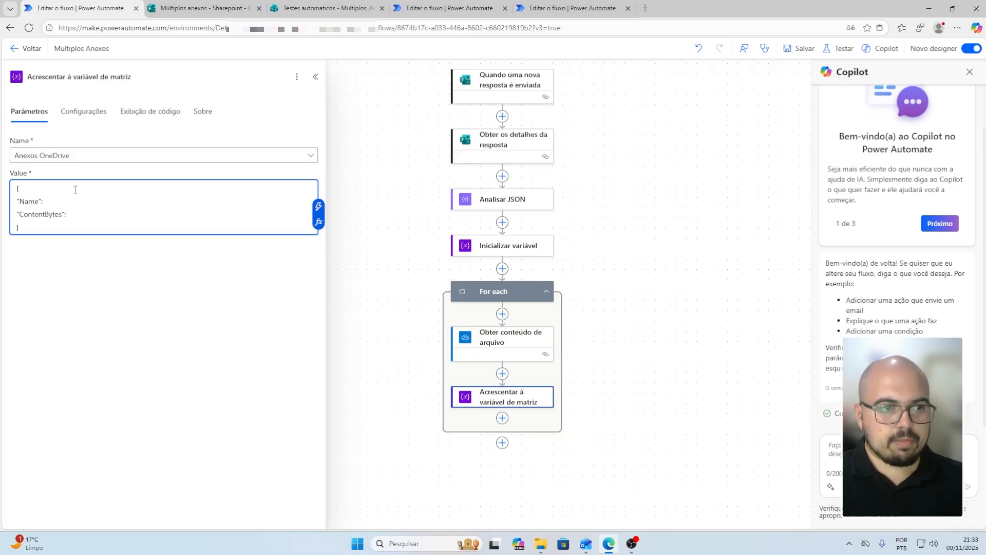
{"action": "key", "text": "Up"}
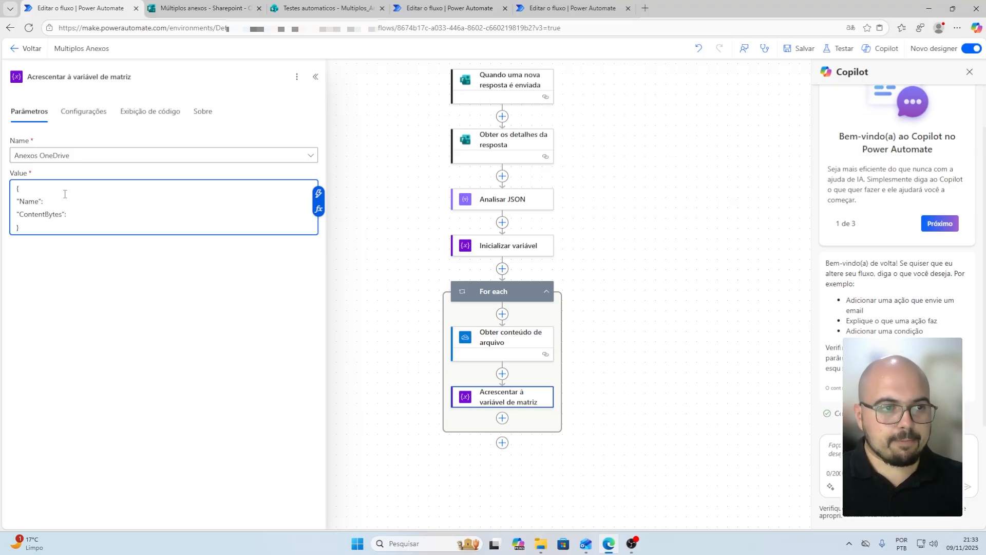
Browse the dynamic content list for a Name value, then dismiss it
{"action": "left_click", "coordinate": [319, 201]}
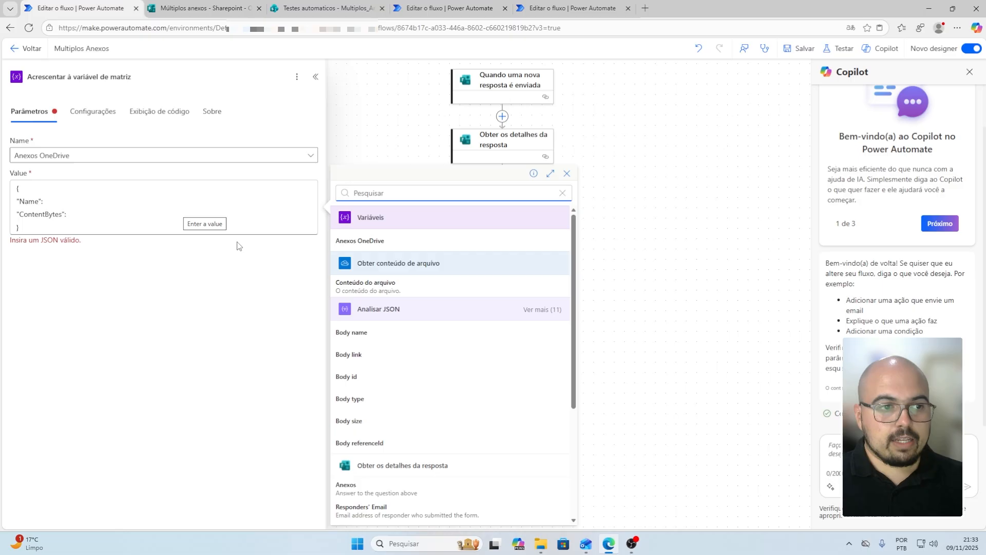
{"action": "scroll", "coordinate": [426, 456], "scroll_direction": "down", "scroll_amount": 1}
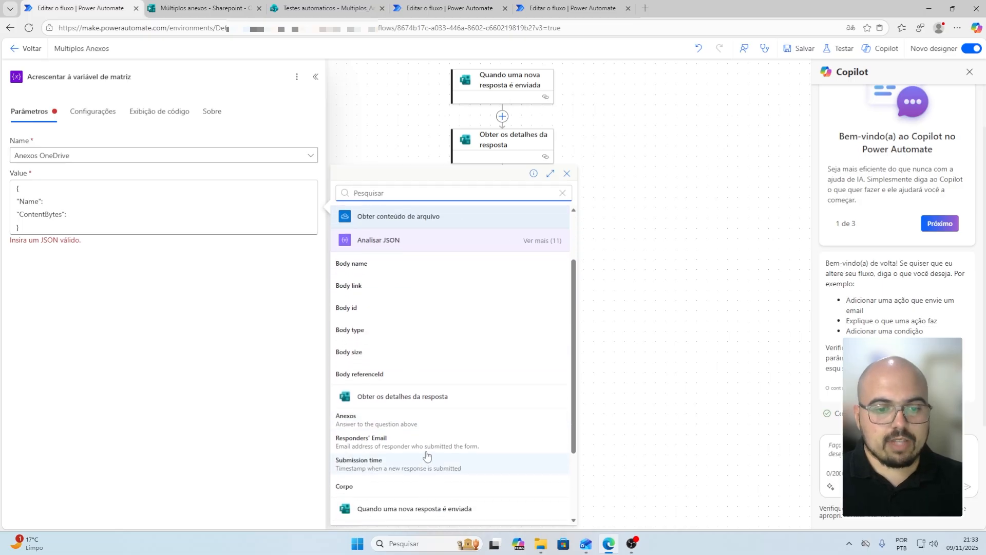
{"action": "scroll", "coordinate": [427, 456], "scroll_direction": "down", "scroll_amount": 2}
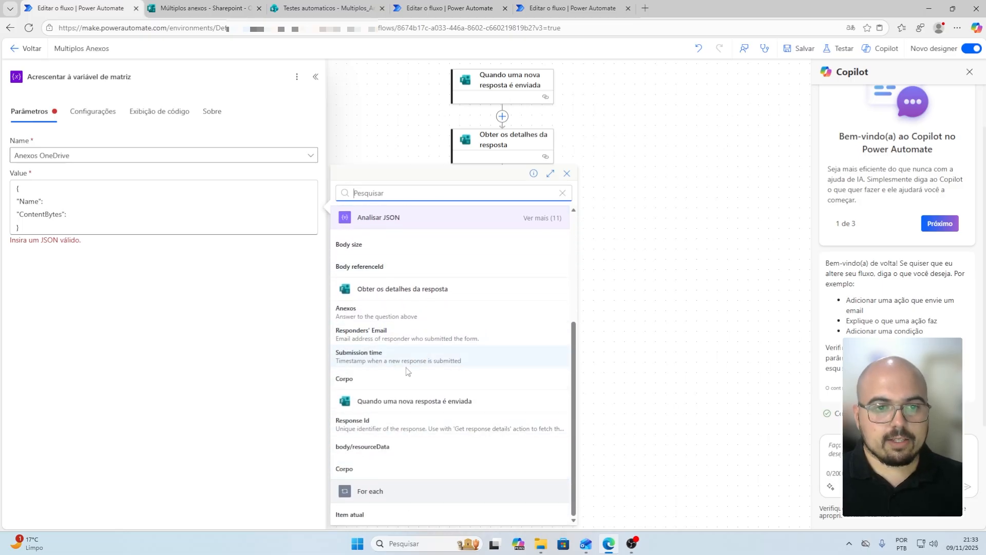
{"action": "scroll", "coordinate": [402, 384], "scroll_direction": "up", "scroll_amount": 3}
{"action": "left_click", "coordinate": [92, 200]}
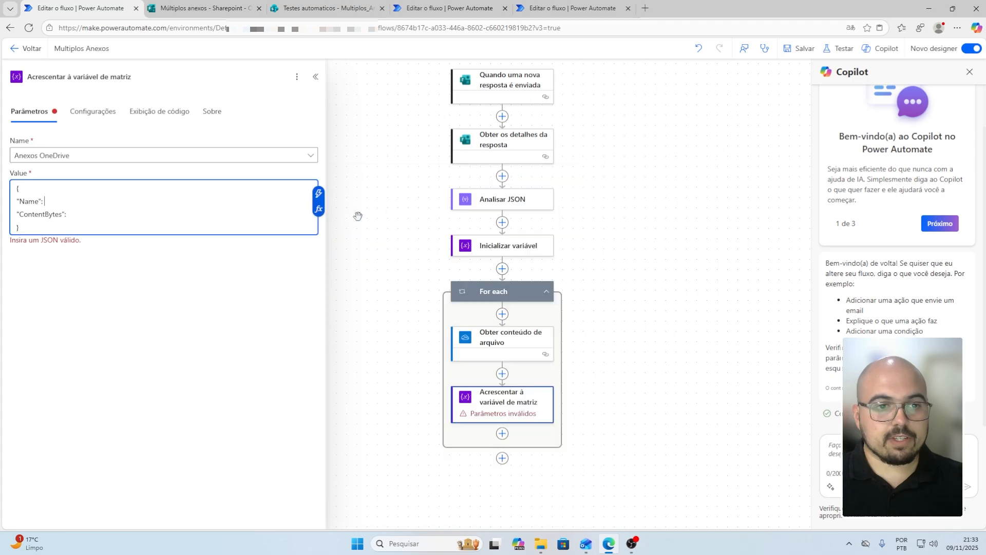
Set the Name key to the expression items('For_each')?['Name']
{"action": "left_click", "coordinate": [318, 208]}
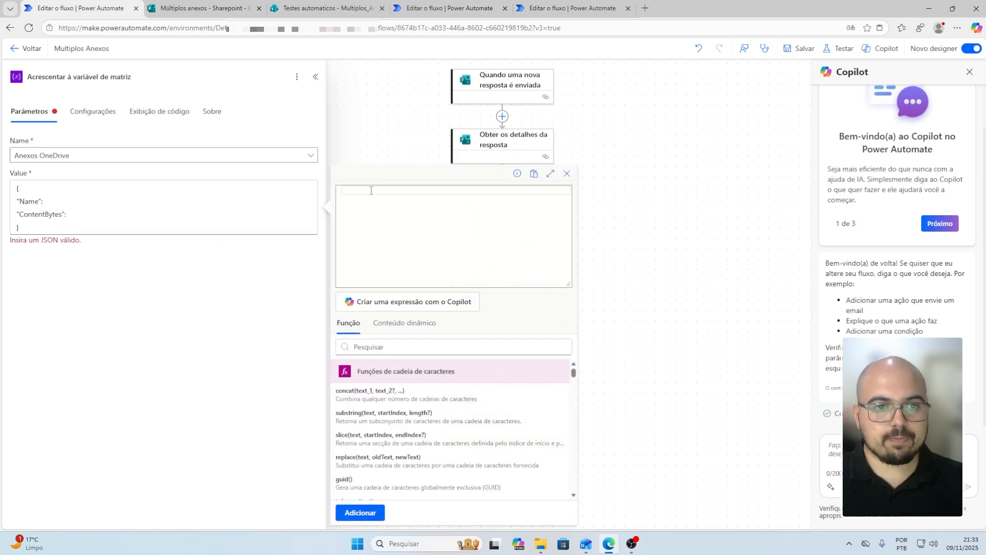
{"action": "type", "text": "item"}
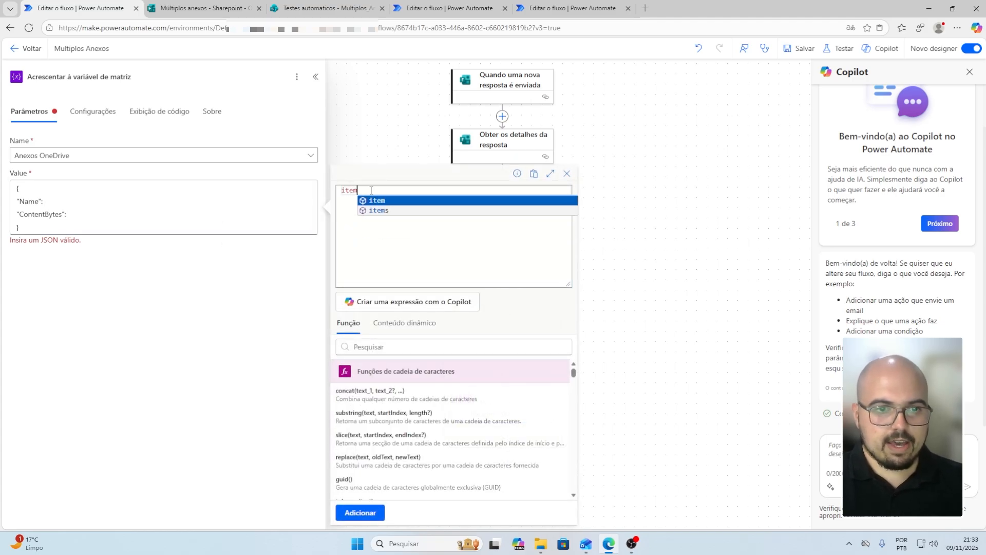
{"action": "type", "text": "s("}
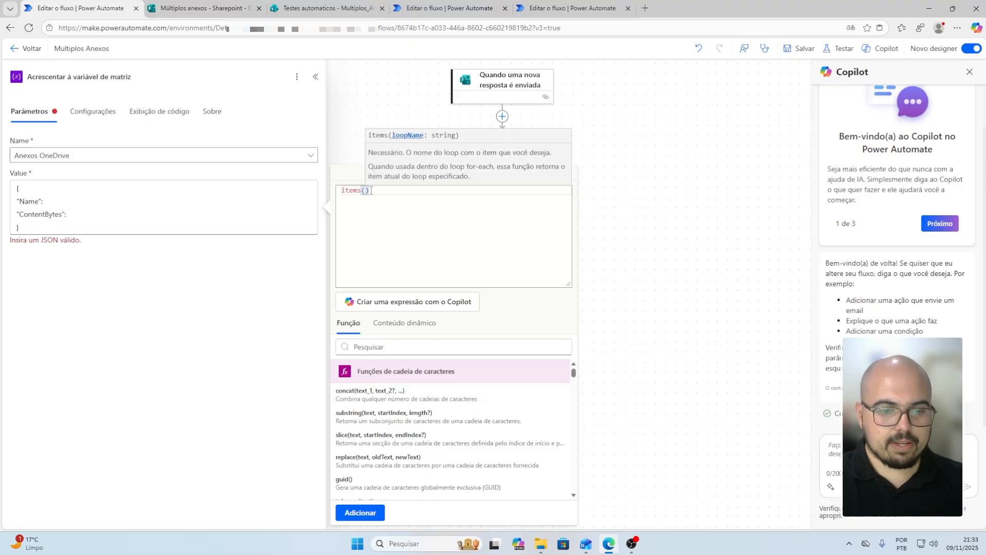
{"action": "type", "text": "'"}
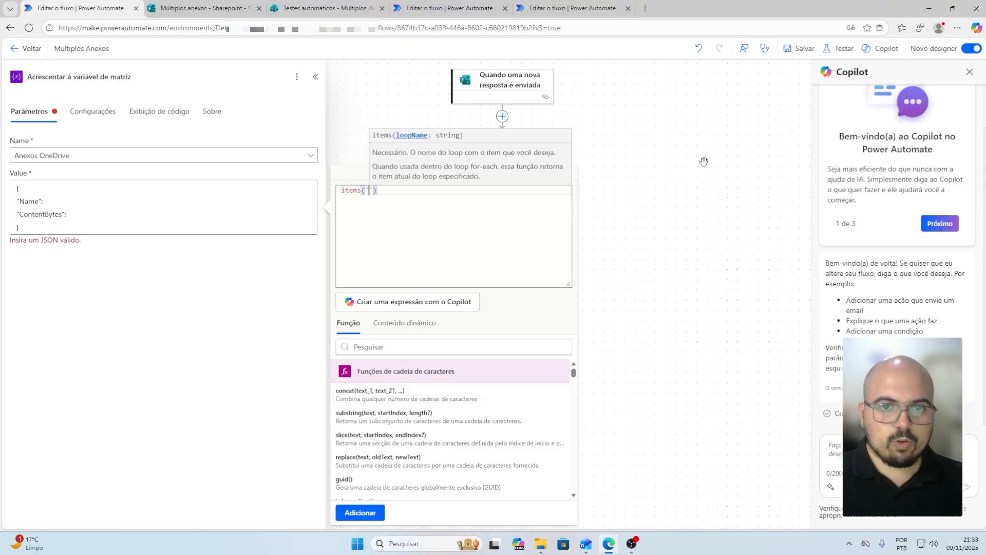
{"action": "scroll", "coordinate": [632, 131], "scroll_direction": "down", "scroll_amount": 4}
{"action": "scroll", "coordinate": [610, 123], "scroll_direction": "down", "scroll_amount": 2}
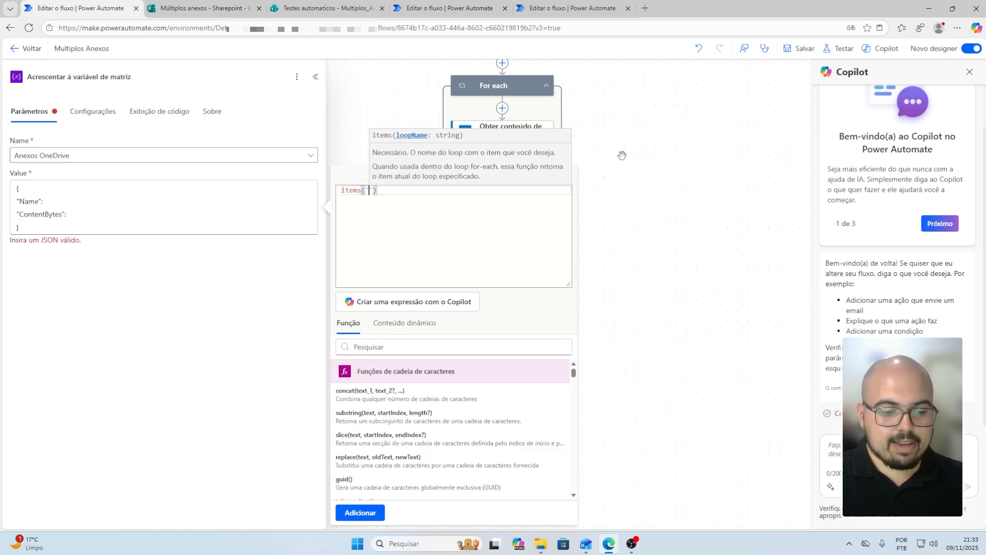
{"action": "type", "text": "For_e"}
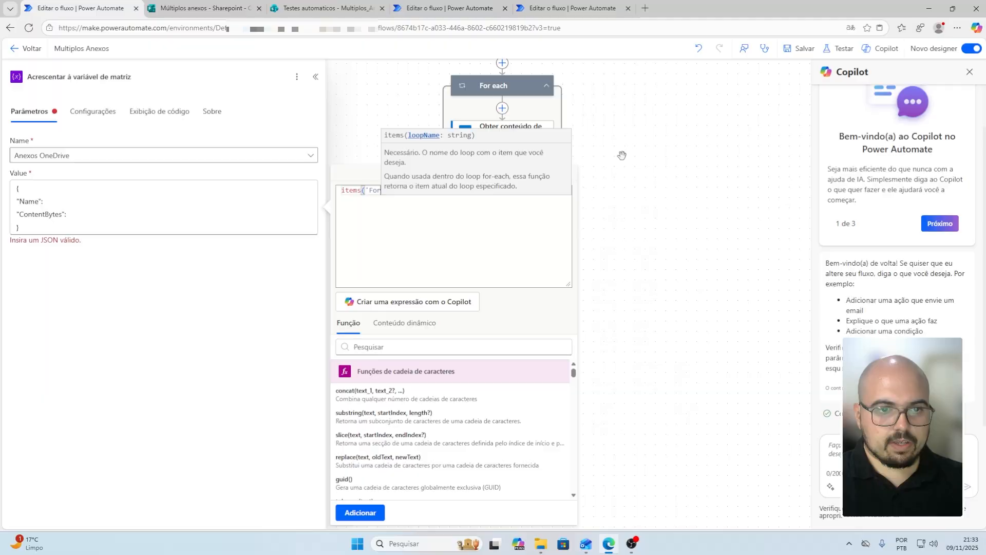
{"action": "type", "text": "ach"}
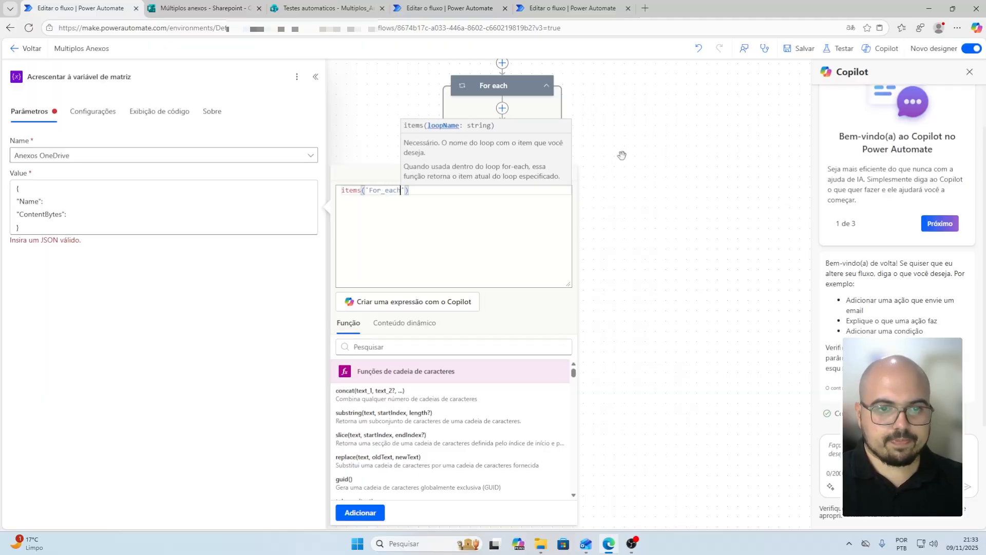
{"action": "key", "text": "Right"}
{"action": "key", "text": "Right"}
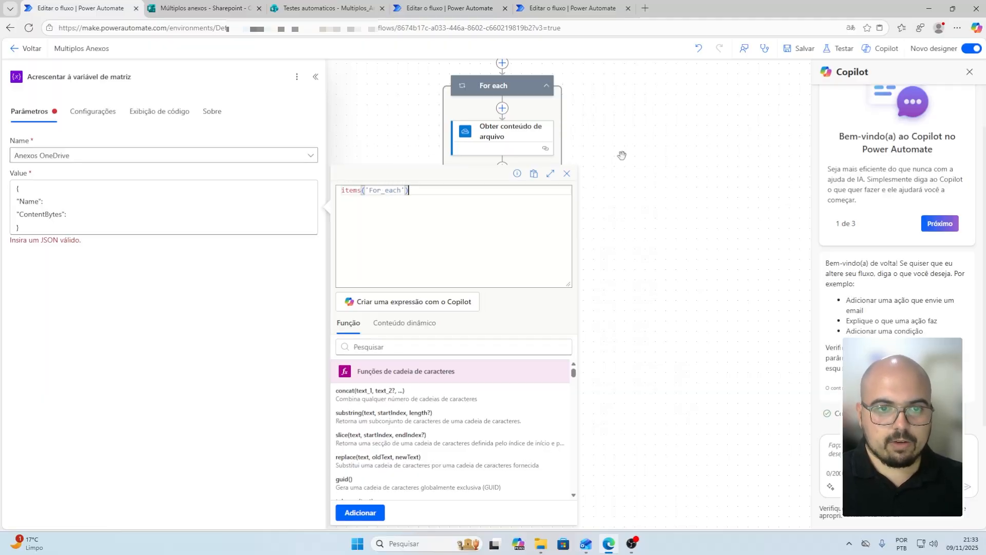
{"action": "type", "text": "?"}
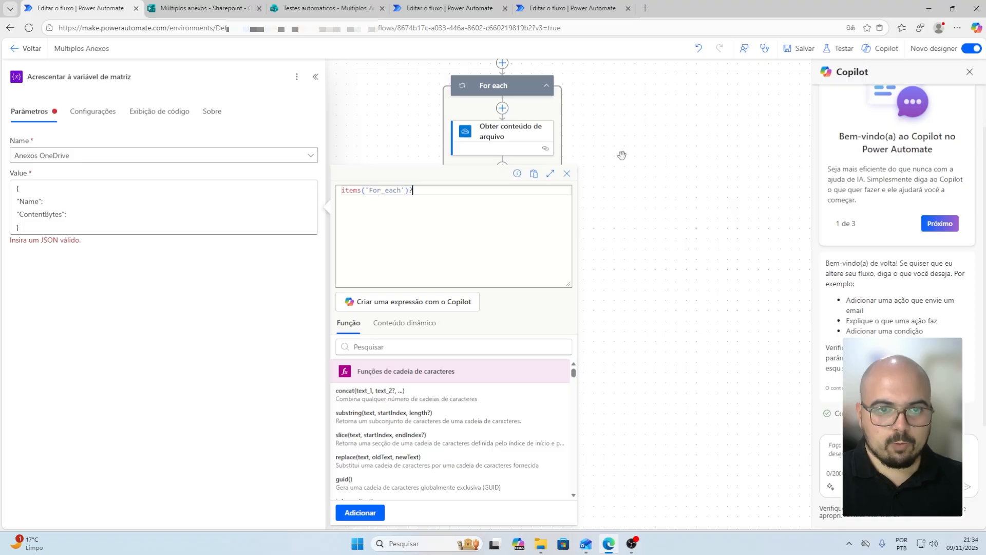
{"action": "type", "text": "["}
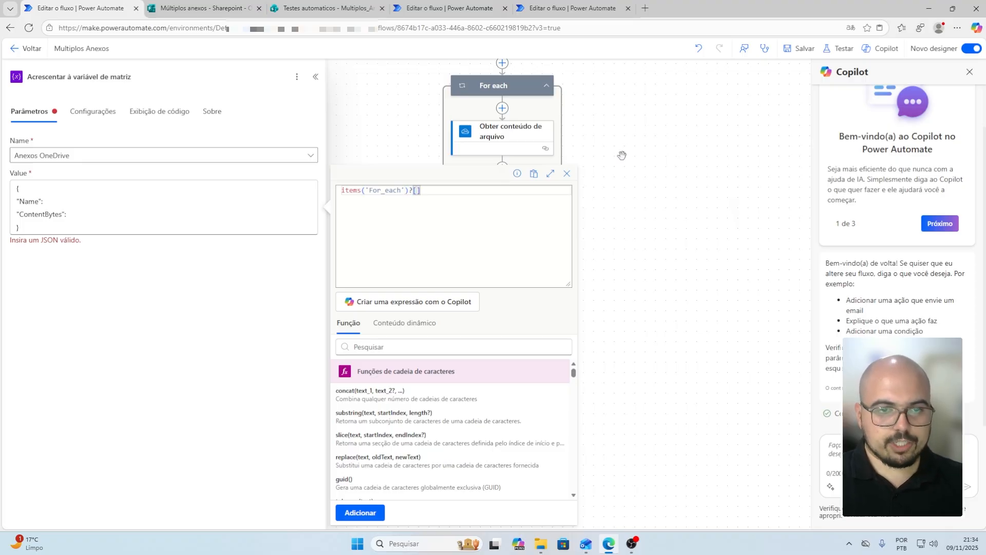
{"action": "type", "text": "'"}
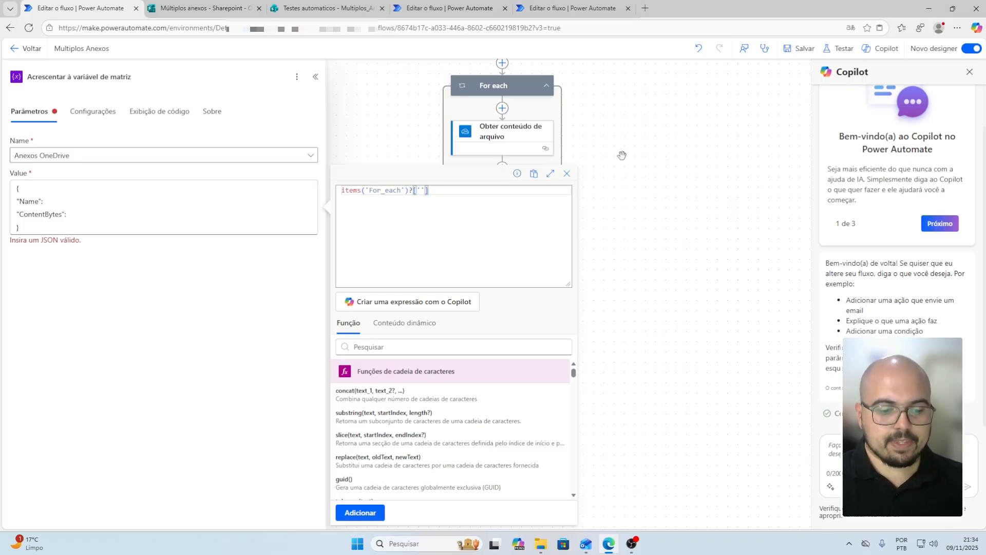
{"action": "type", "text": "Name"}
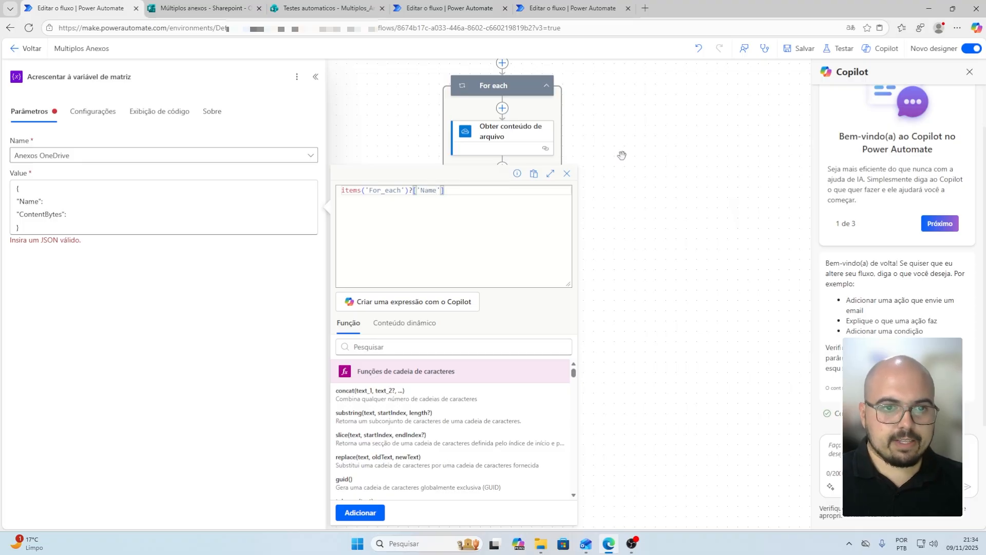
{"action": "left_click", "coordinate": [368, 514]}
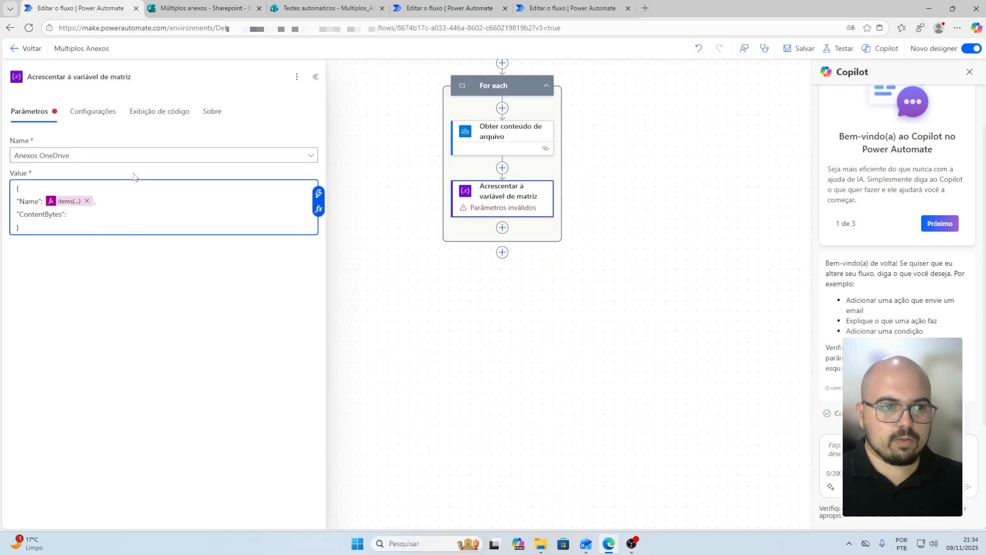
Set ContentBytes to Conteúdo do arquivo from Obter conteúdo de arquivo and close the panel
{"action": "left_click", "coordinate": [93, 213]}
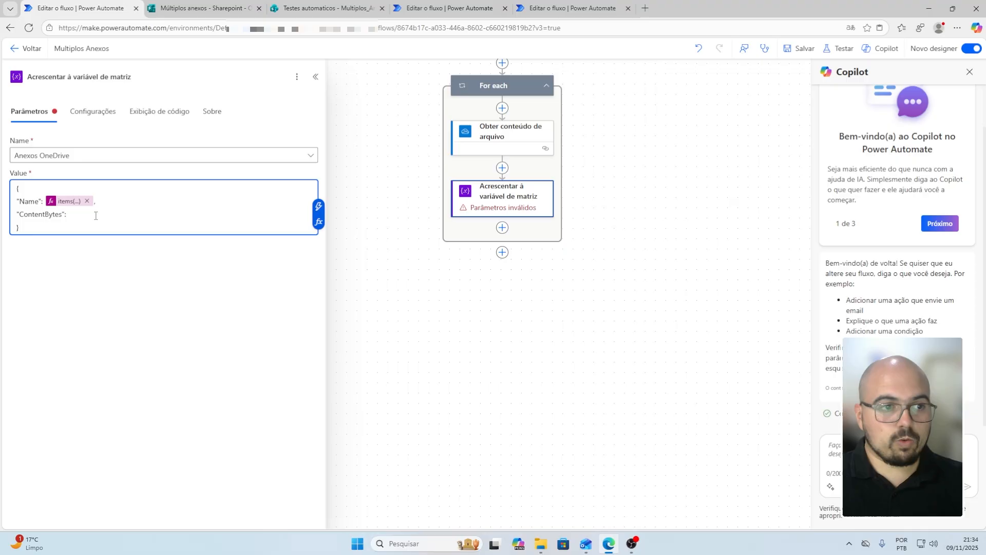
{"action": "left_click", "coordinate": [319, 207]}
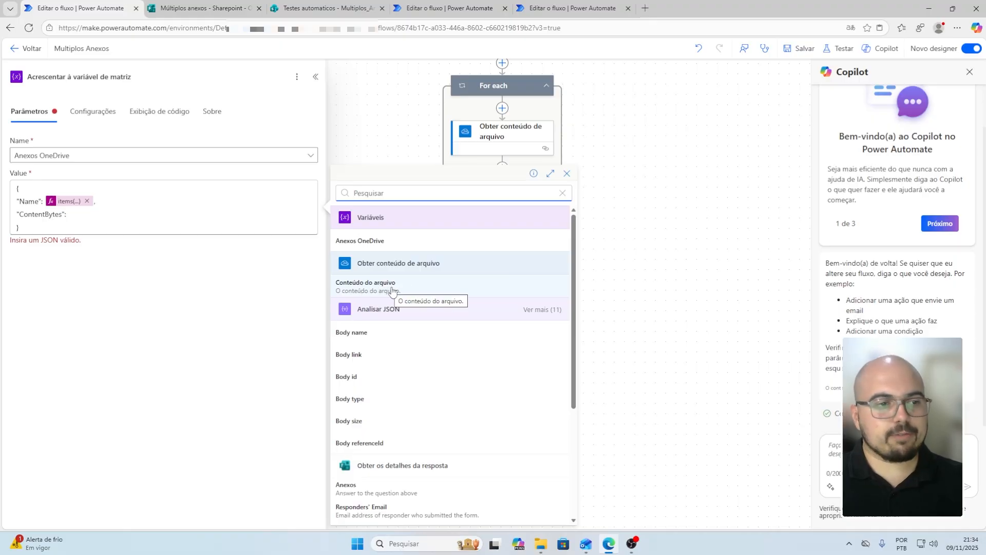
{"action": "left_click", "coordinate": [392, 292]}
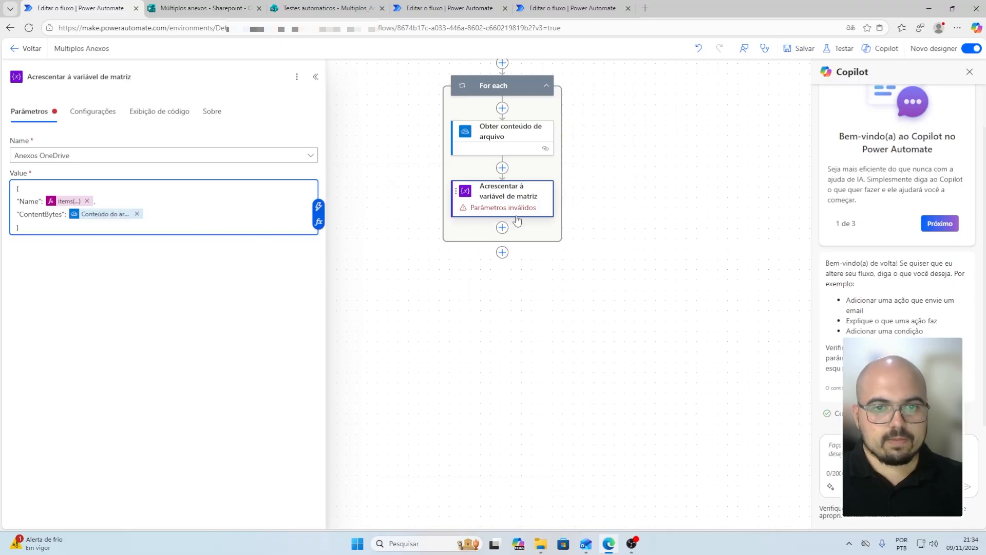
{"action": "left_click", "coordinate": [650, 207]}
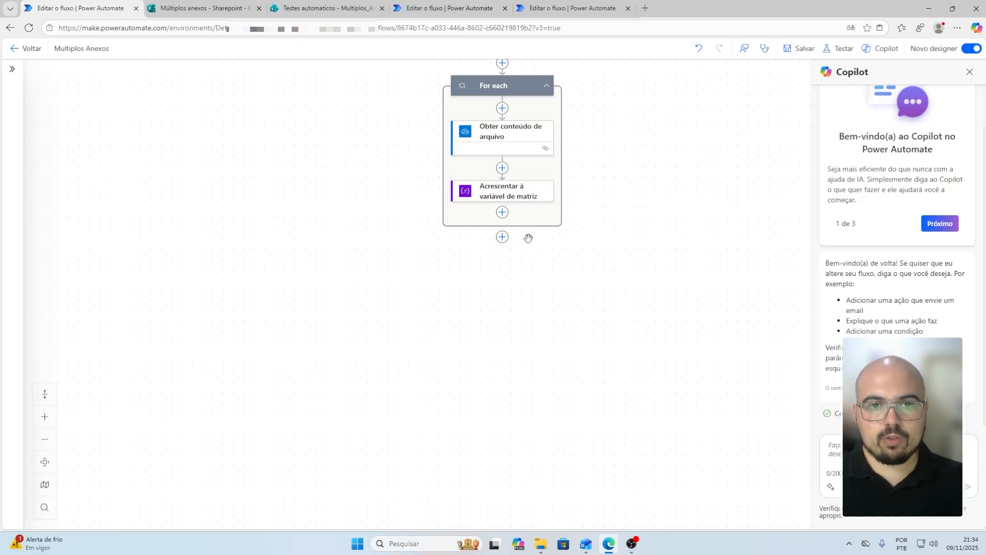
{"action": "scroll", "coordinate": [529, 238], "scroll_direction": "up", "scroll_amount": 1}
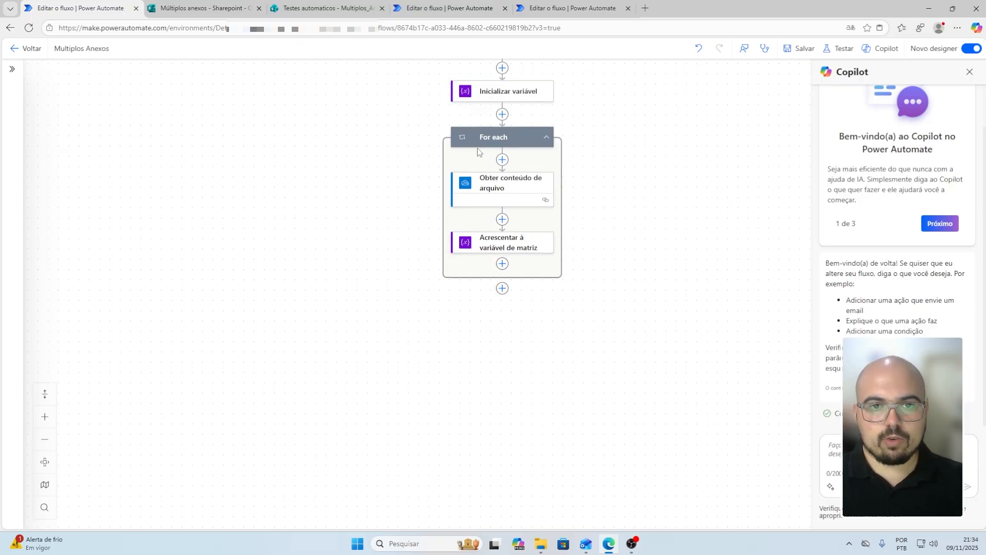
Add the Office 365 Outlook Enviar um email (V2) action below For each
{"action": "left_click", "coordinate": [503, 290]}
{"action": "type", "text": "ou"}
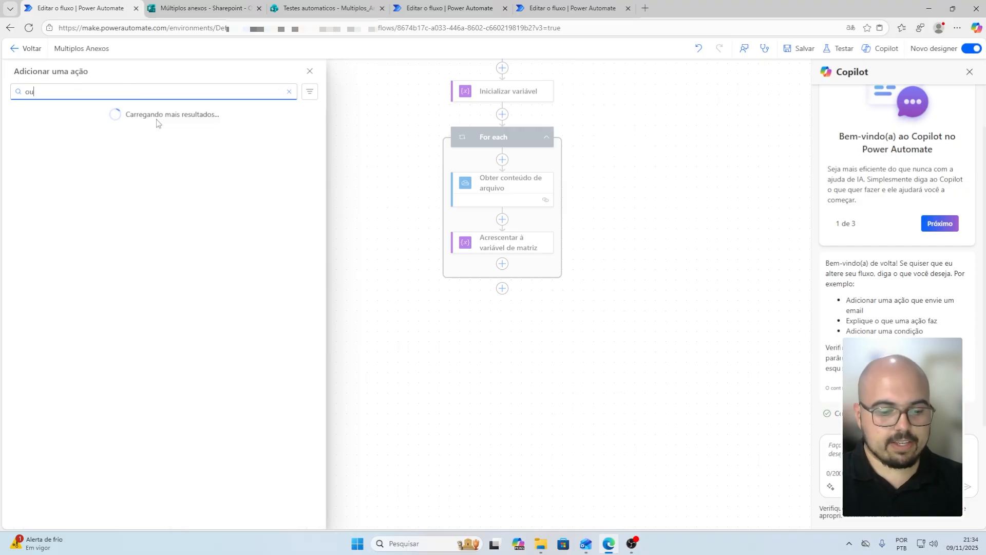
{"action": "type", "text": "tlook"}
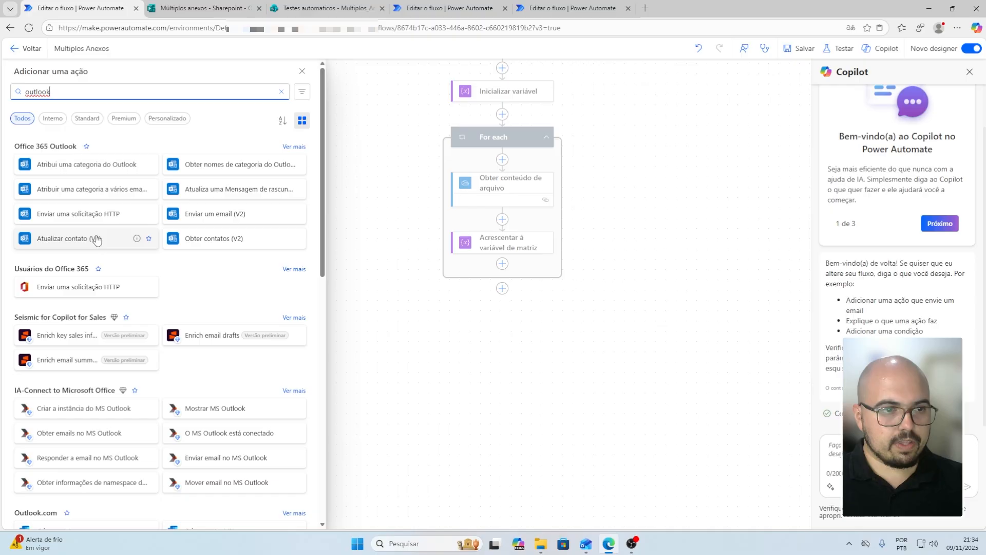
{"action": "left_click", "coordinate": [219, 218]}
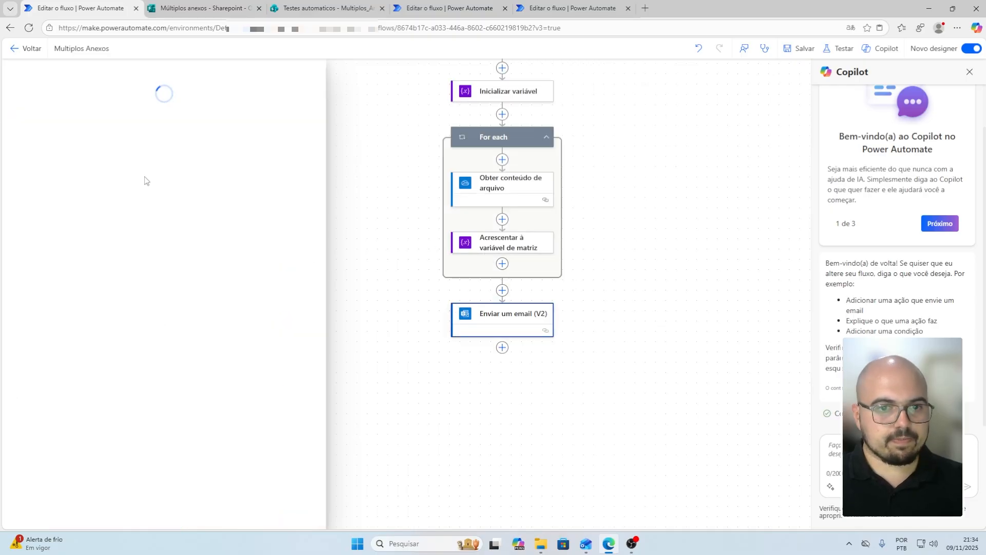
Address the email to the recipient's e-mail, subject 'Multiplos Anexos OneDrive', body 'Multipoos Anexos'
{"action": "left_click", "coordinate": [83, 157]}
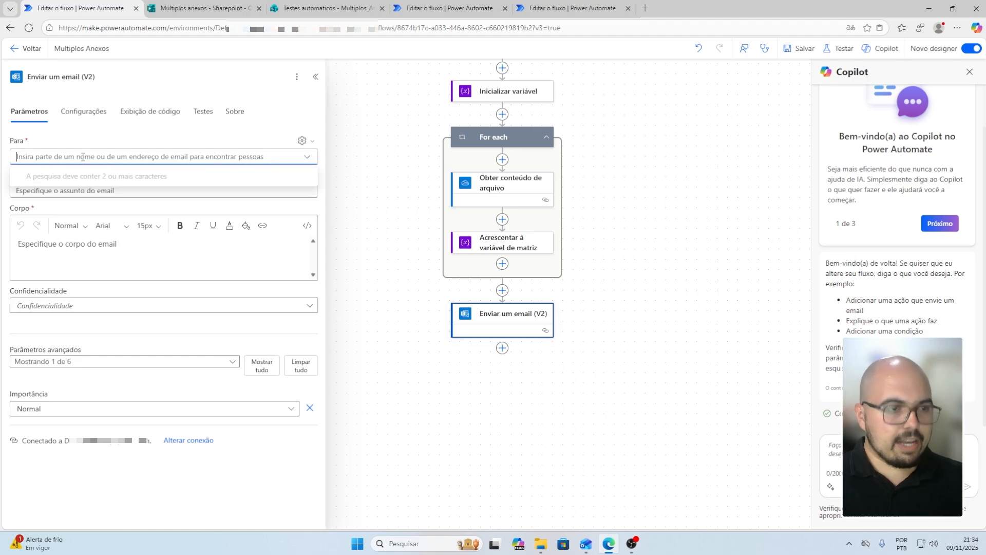
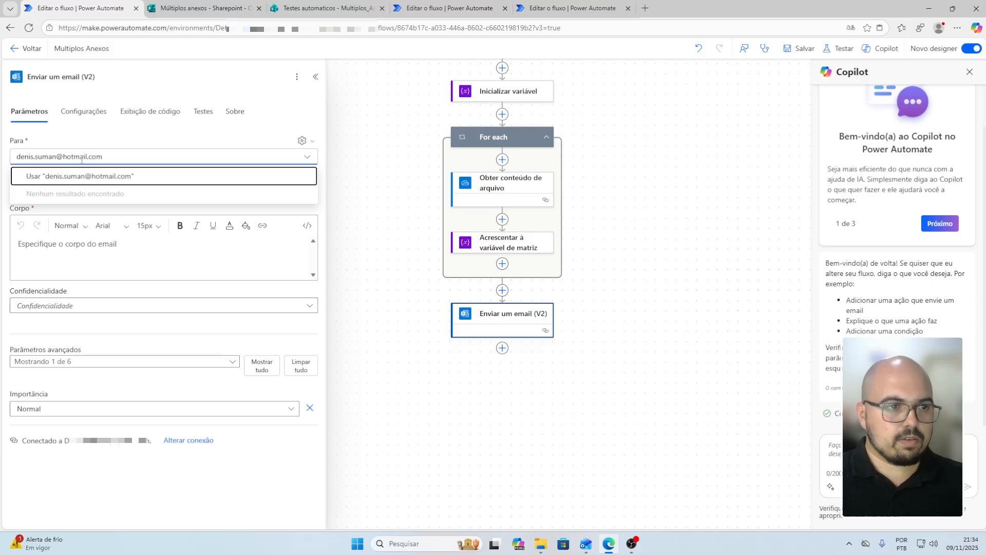
{"action": "left_click", "coordinate": [77, 176]}
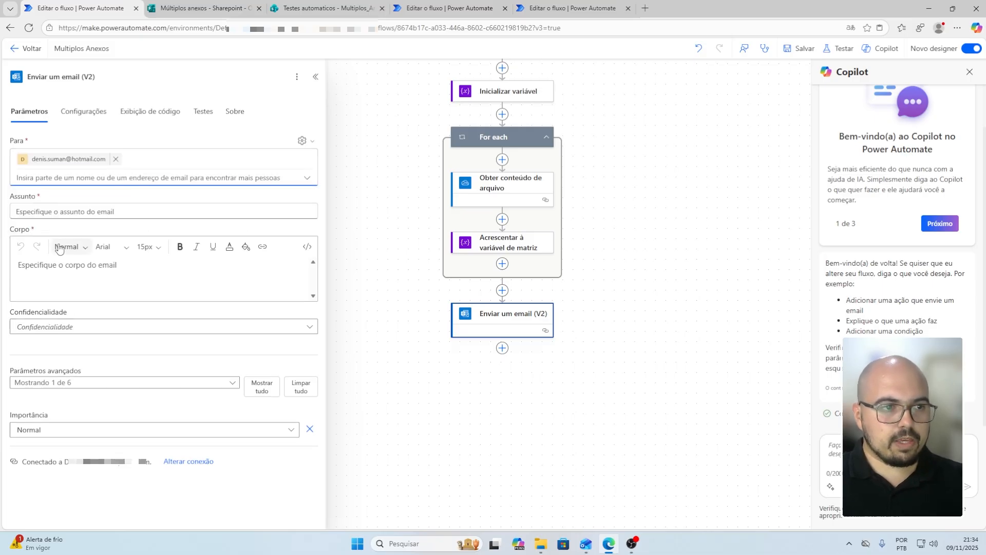
{"action": "left_click", "coordinate": [79, 210]}
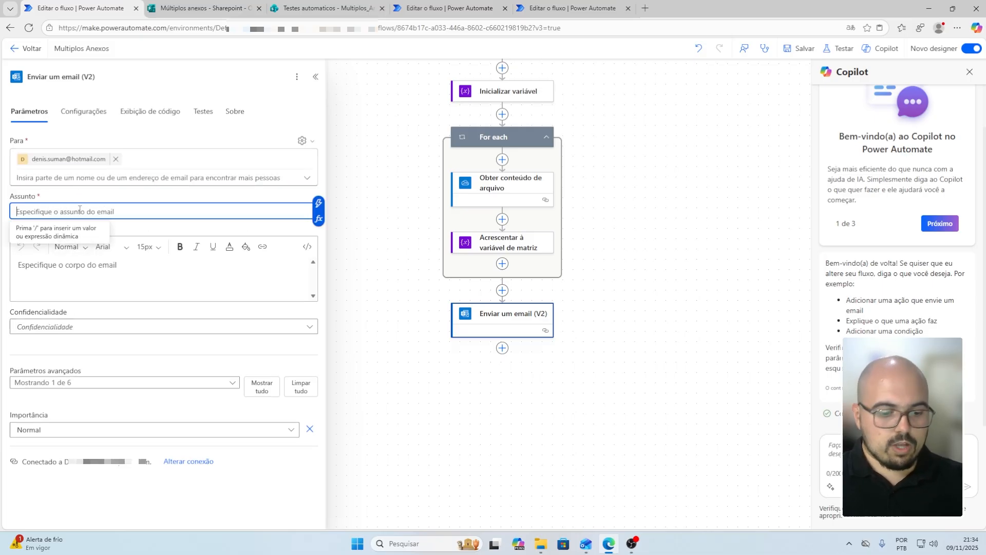
{"action": "type", "text": "M"}
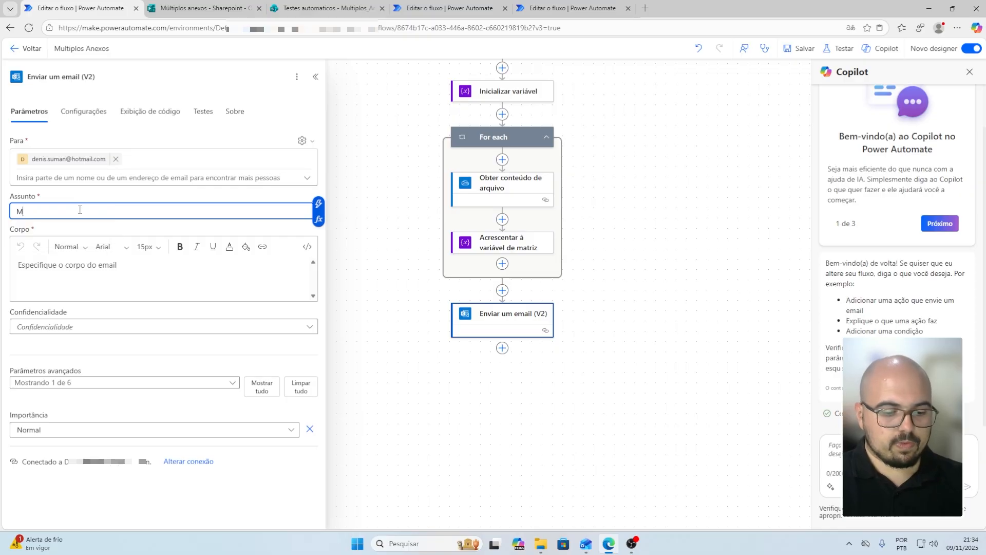
{"action": "type", "text": "ultiplos Anexos"}
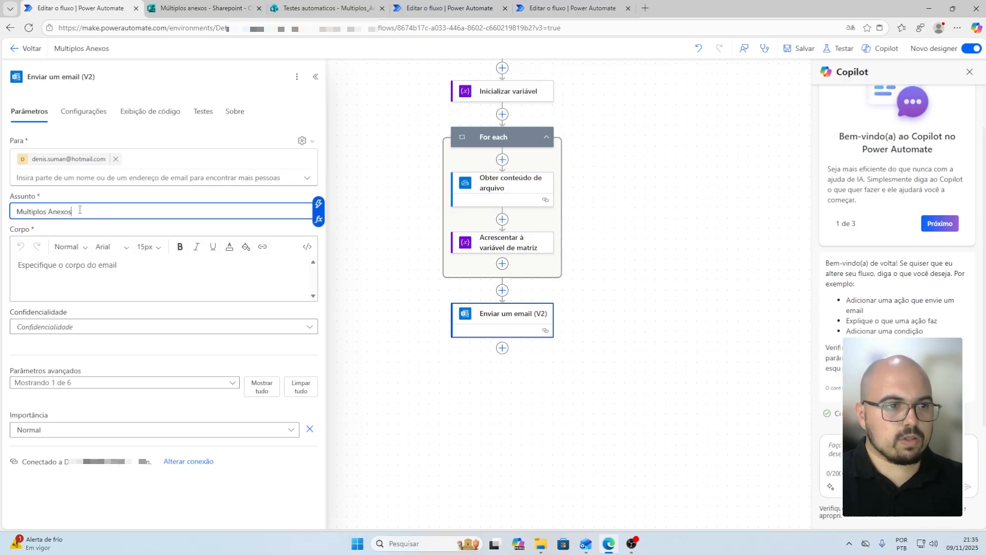
{"action": "type", "text": " Oned"}
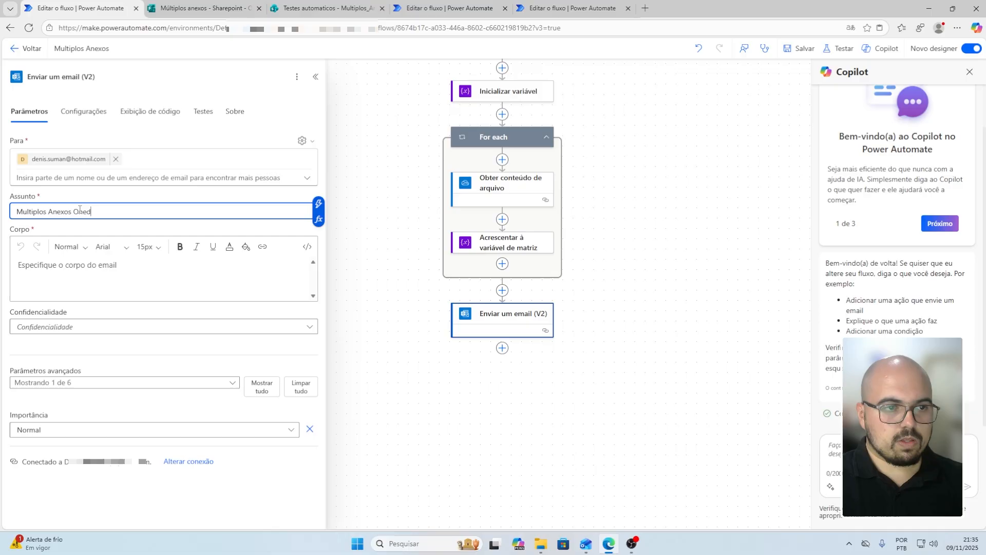
{"action": "key", "text": "BackSpace"}
{"action": "type", "text": "Drive"}
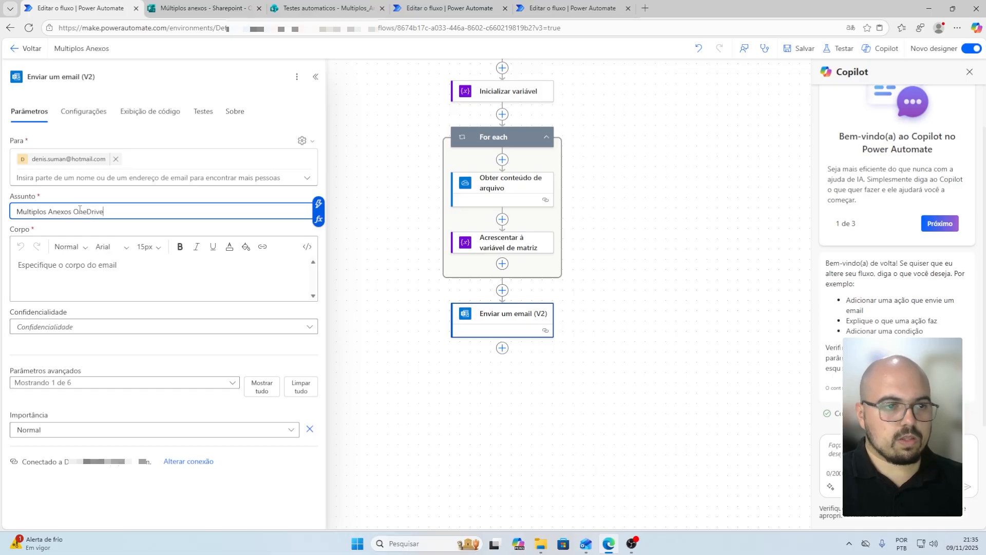
{"action": "left_click", "coordinate": [105, 265]}
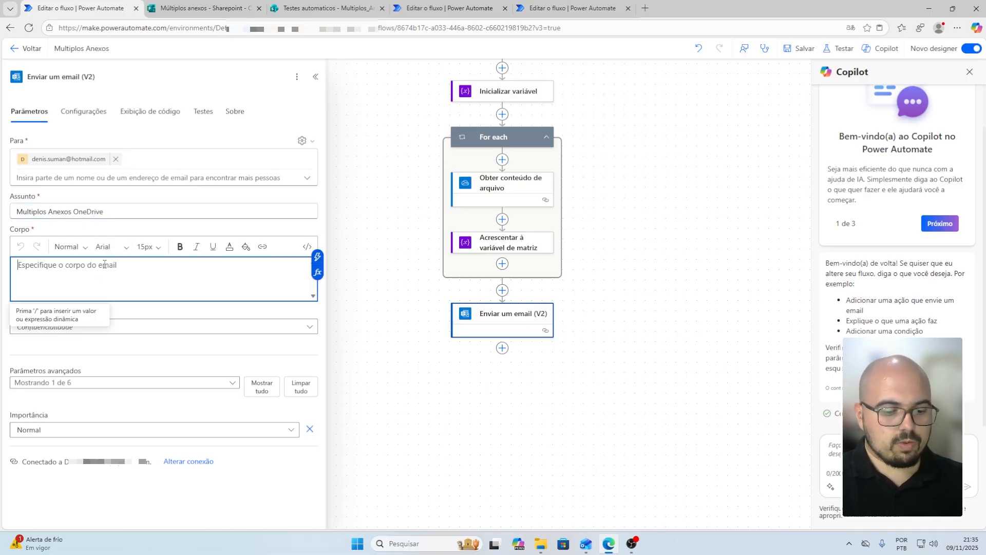
{"action": "type", "text": "Multipo"}
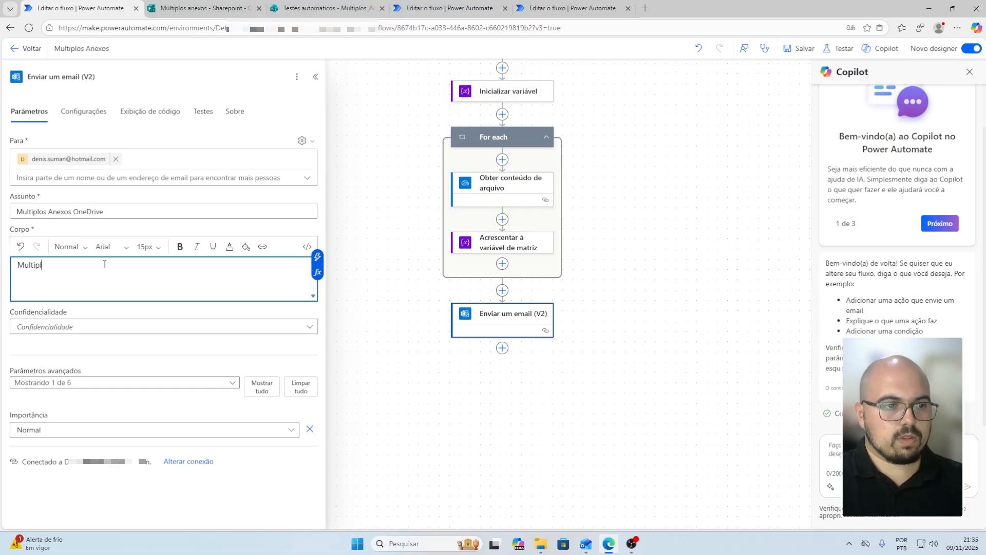
{"action": "type", "text": "os Anexos"}
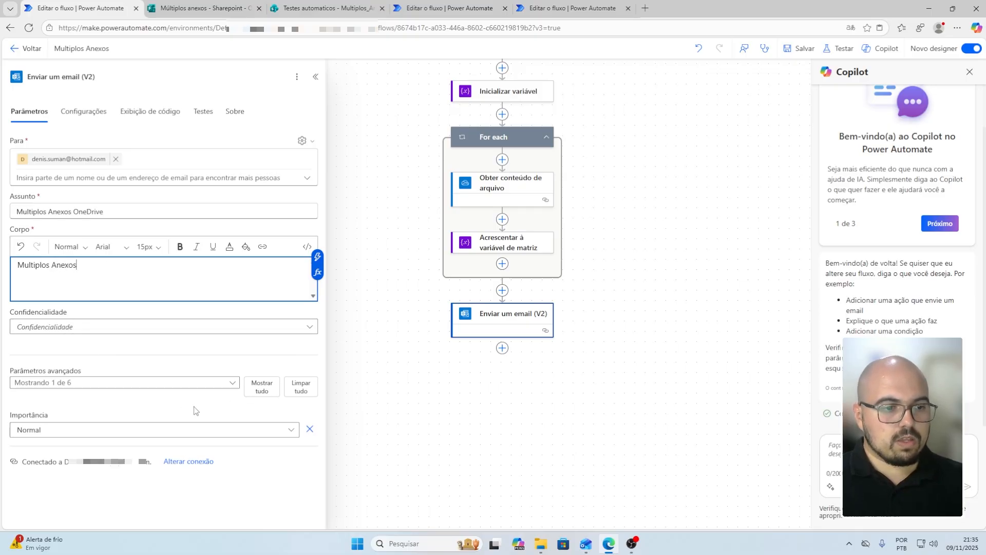
Enable Anexos, set it to the whole Anexos OneDrive array, and save the flow
{"action": "left_click", "coordinate": [183, 387]}
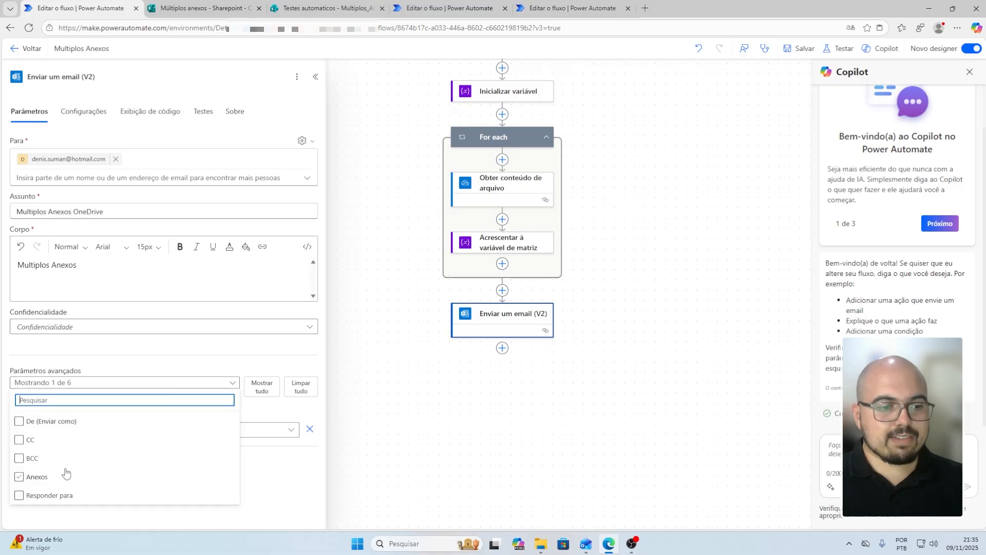
{"action": "left_click", "coordinate": [20, 478]}
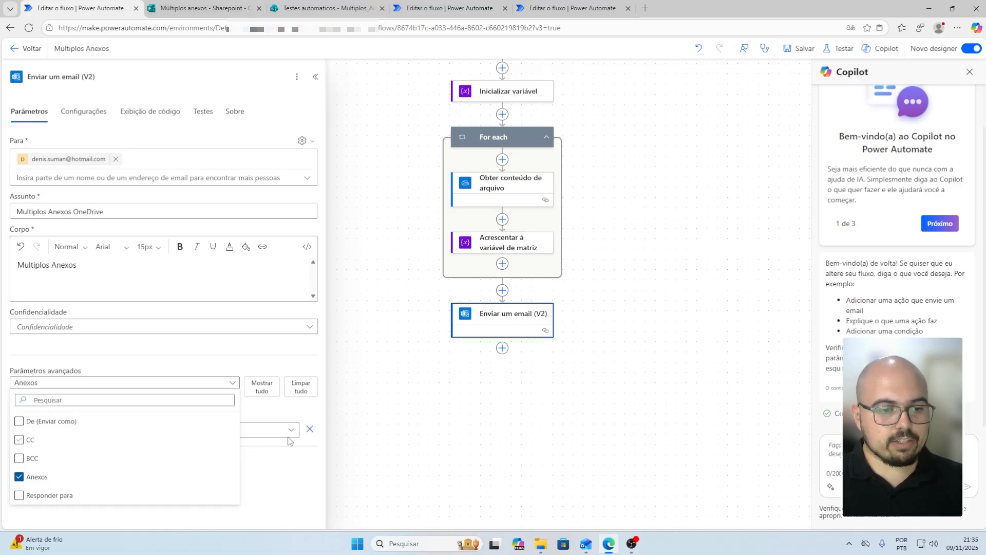
{"action": "left_click", "coordinate": [260, 363]}
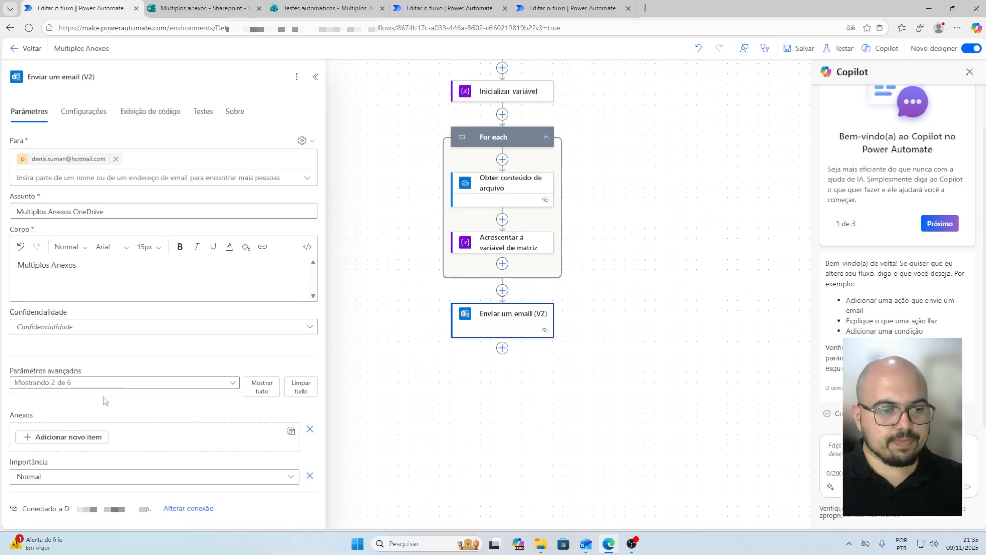
{"action": "left_click", "coordinate": [291, 432]}
{"action": "left_click", "coordinate": [69, 438]}
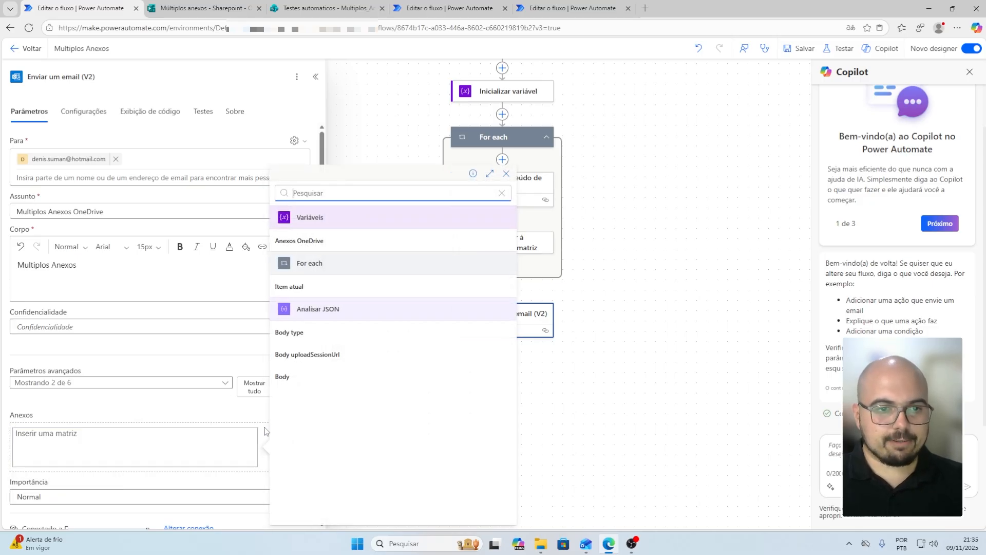
{"action": "left_click", "coordinate": [313, 240]}
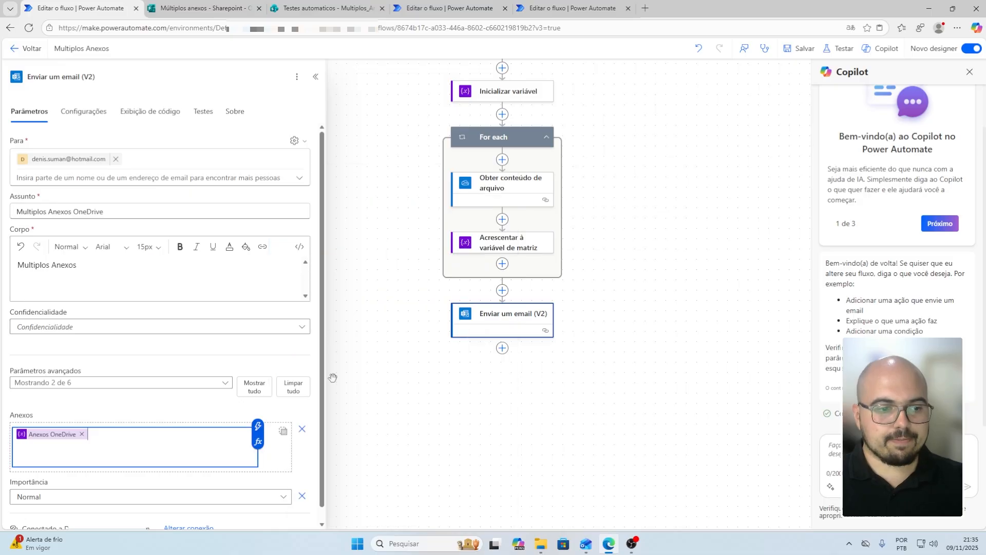
{"action": "left_click", "coordinate": [484, 426]}
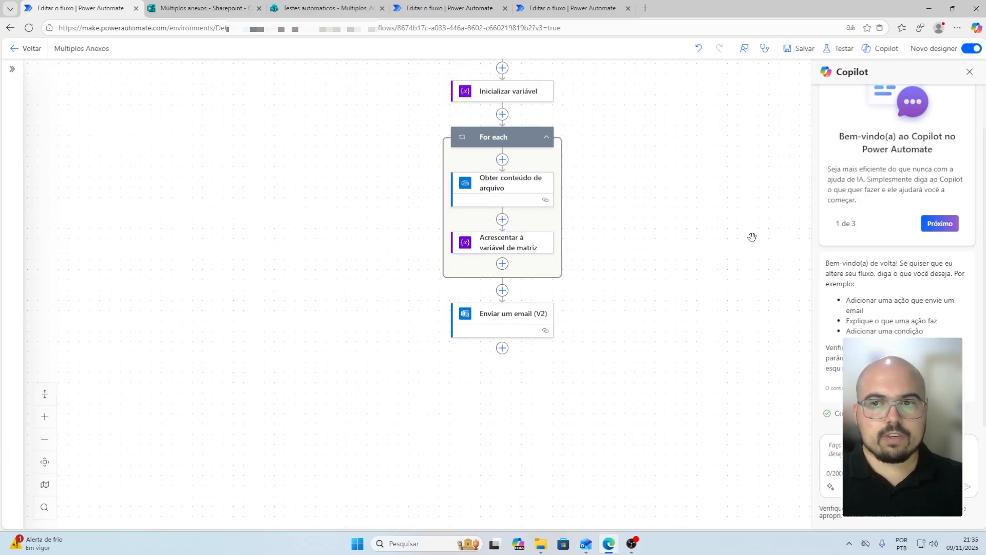
{"action": "left_click", "coordinate": [800, 51]}
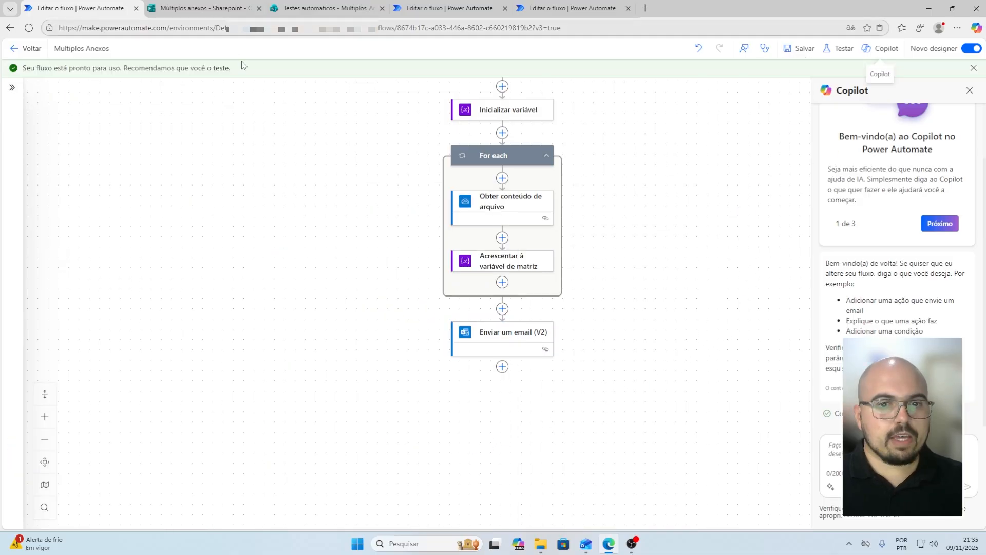
Submit another form response uploading Carreira_Natureza.jpg, img-2417.jpg and natureza.jpg, then return to the flow
{"action": "left_click", "coordinate": [199, 10]}
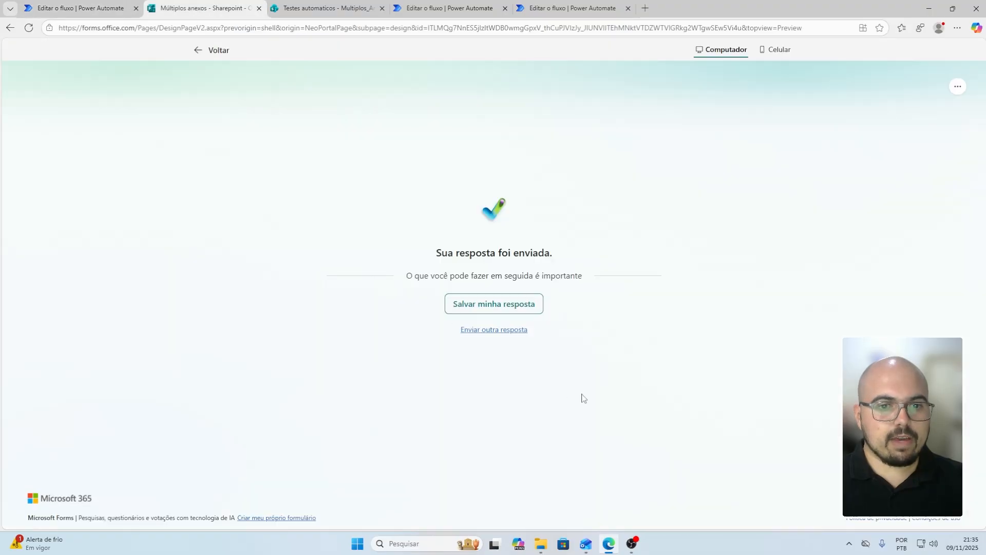
{"action": "left_click", "coordinate": [496, 330]}
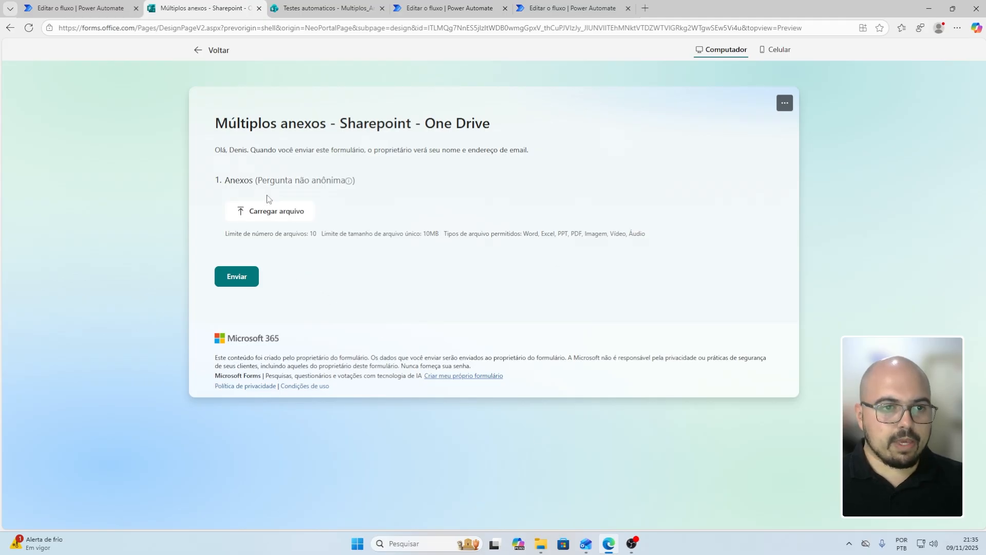
{"action": "left_click", "coordinate": [257, 210]}
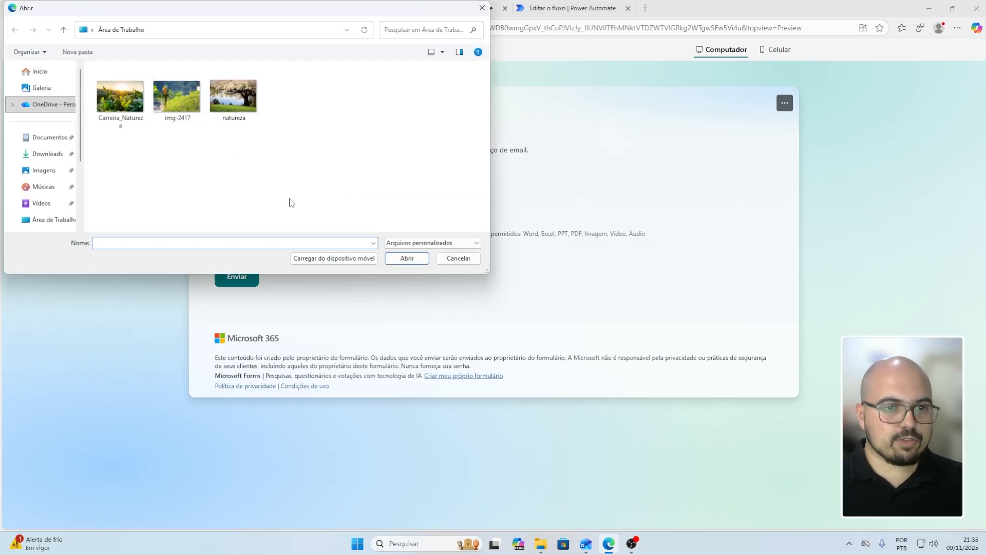
{"action": "left_click_drag", "start_coordinate": [116, 139], "coordinate": [293, 101]}
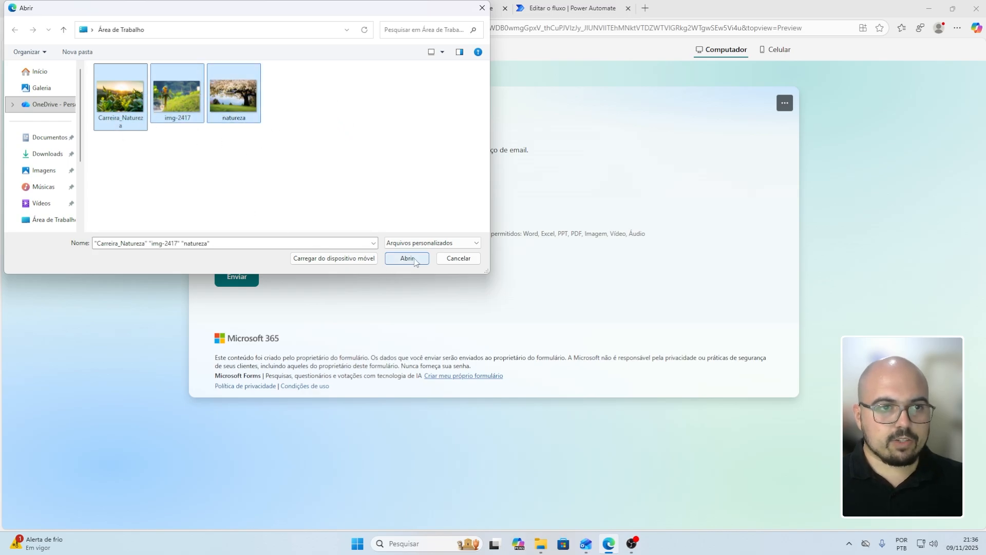
{"action": "left_click", "coordinate": [408, 258]}
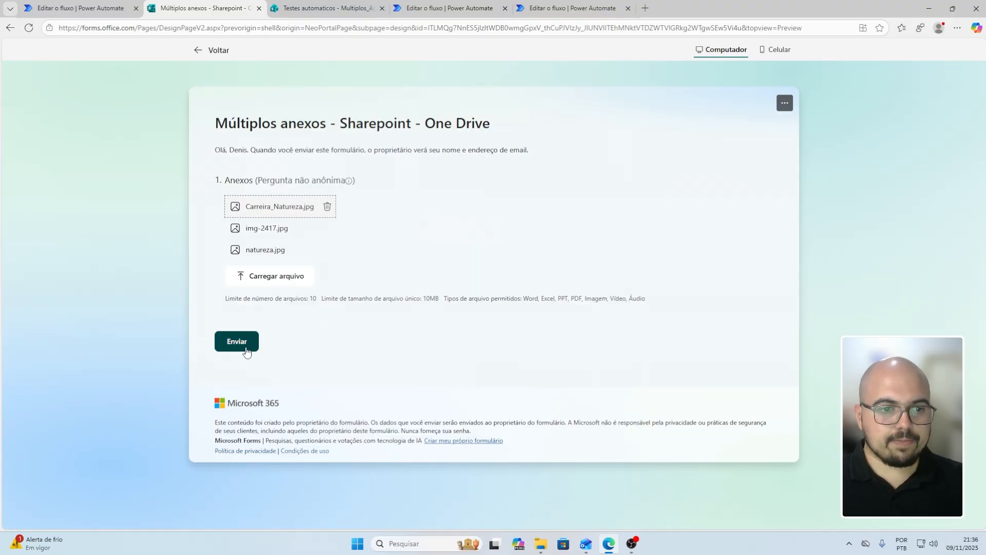
{"action": "left_click", "coordinate": [246, 352]}
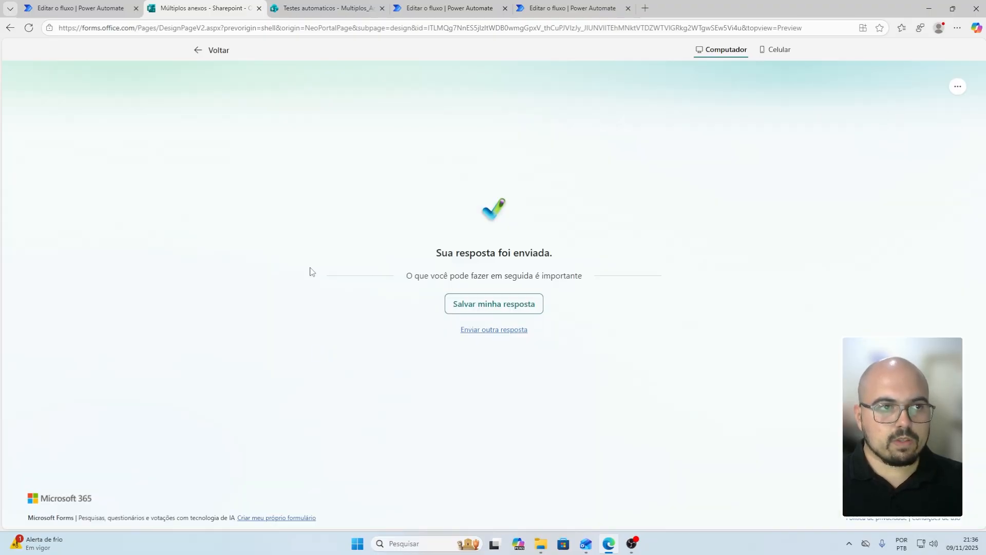
{"action": "left_click", "coordinate": [64, 8]}
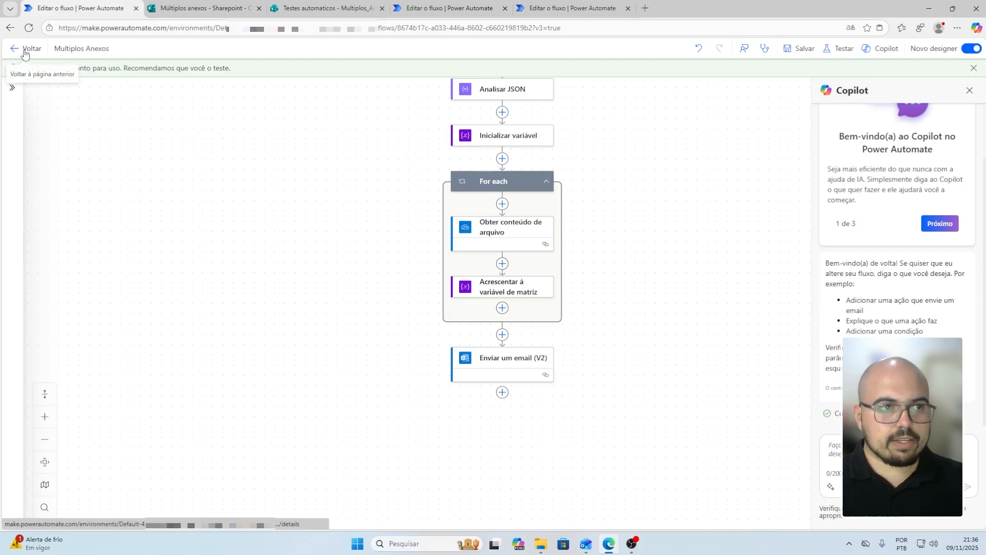
Open the flow details page to confirm the 21:38 run succeeded
{"action": "left_click", "coordinate": [25, 51]}
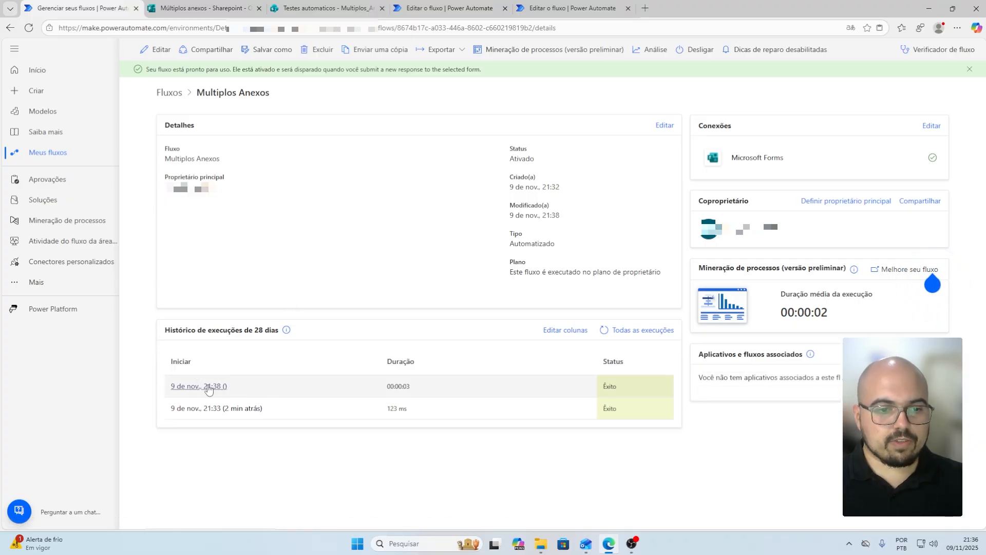
Open the Multiplos Anexos OneDrive email in Outlook and confirm its three image attachments
{"action": "left_click", "coordinate": [928, 8]}
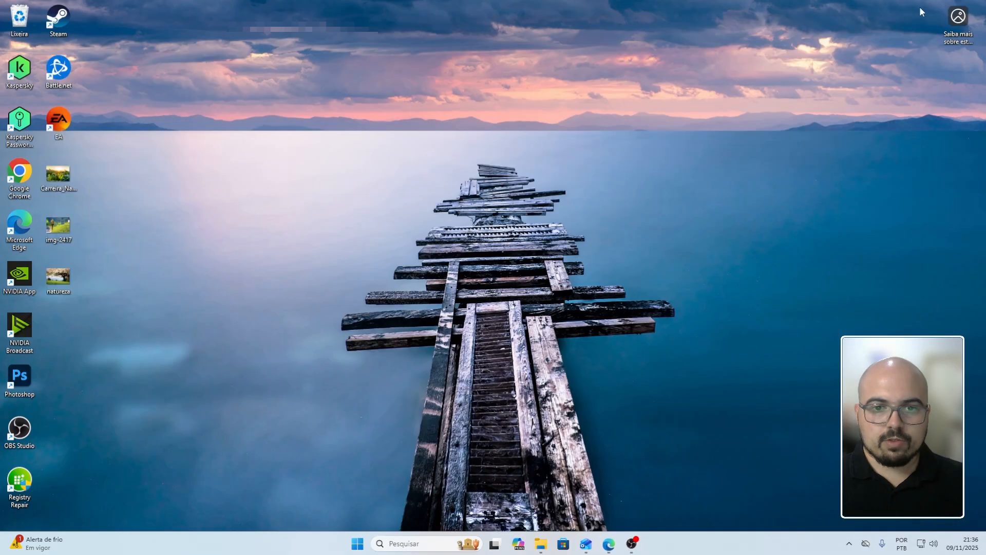
{"action": "left_click", "coordinate": [587, 544]}
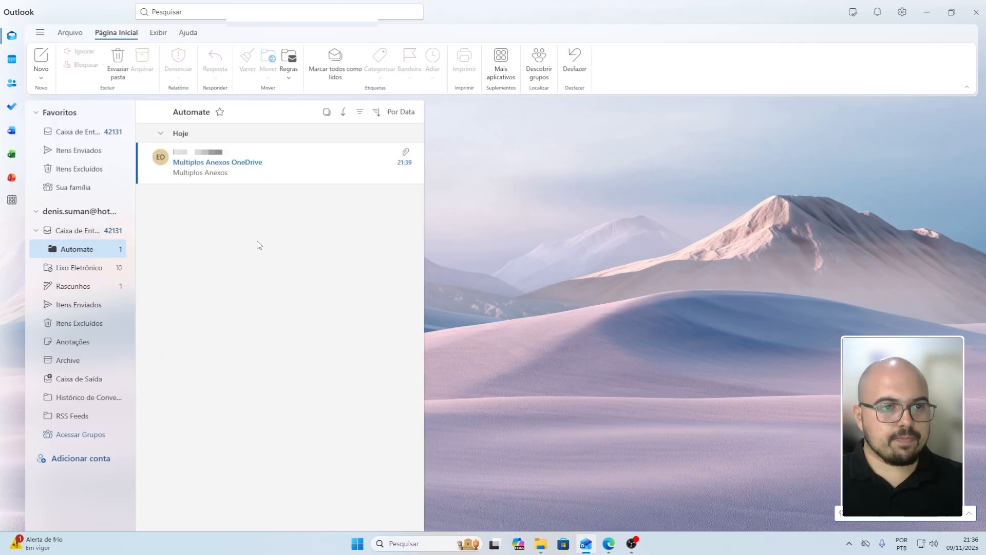
{"action": "left_click", "coordinate": [269, 164]}
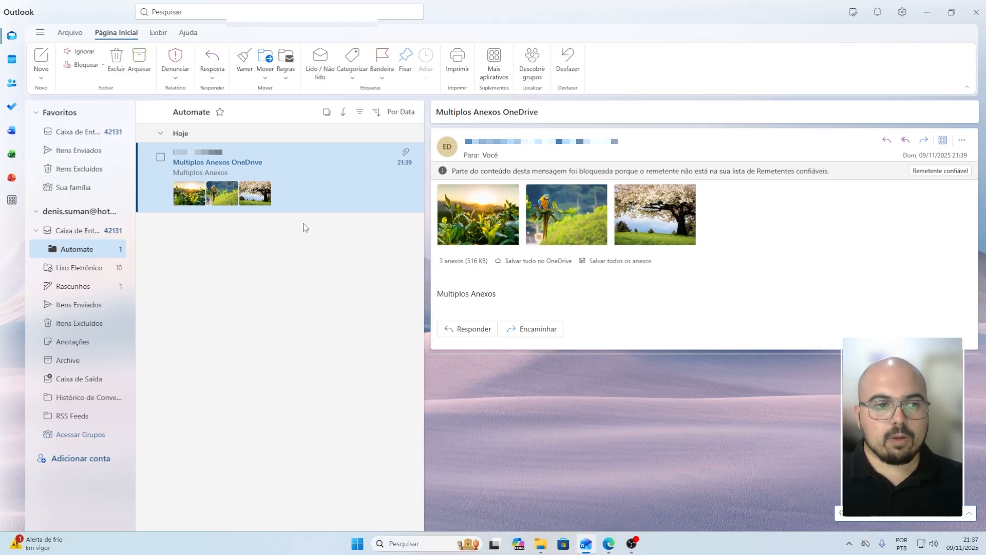
Return to the Multiplos Anexos flow in Edge, edit it, and insert a step before For each
{"action": "left_click", "coordinate": [925, 15]}
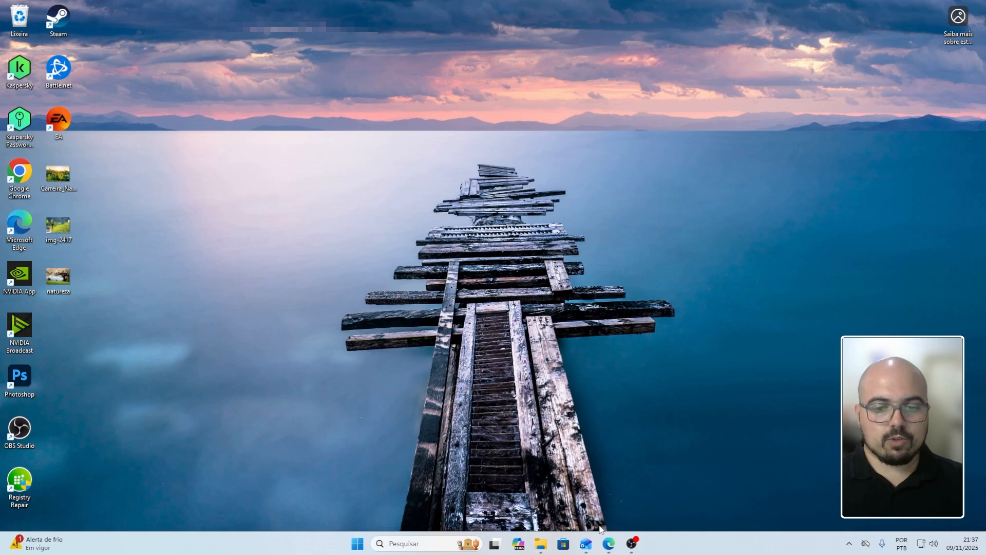
{"action": "left_click", "coordinate": [609, 544]}
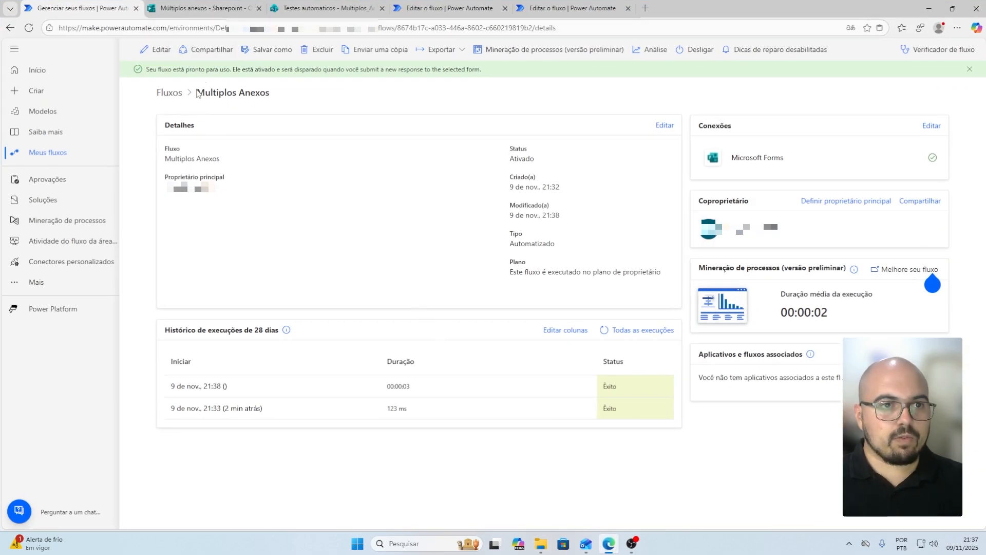
{"action": "left_click", "coordinate": [158, 49]}
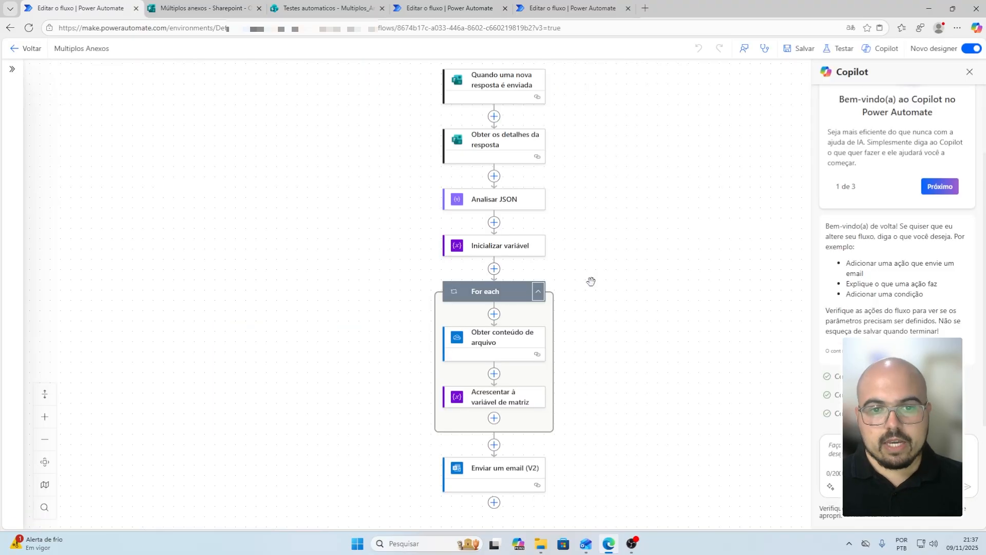
{"action": "left_click", "coordinate": [495, 269]}
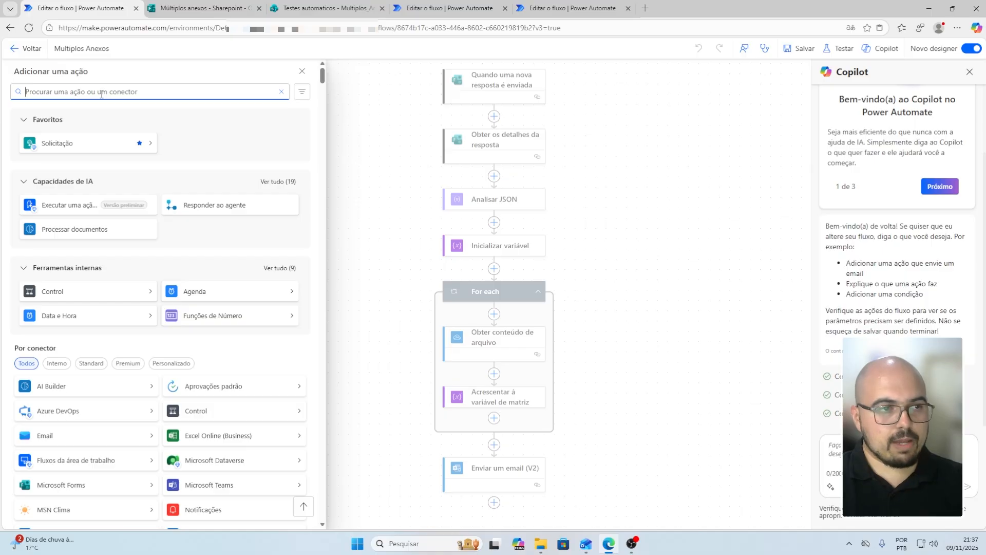
Add a SharePoint Criar item step targeting the Multiplos_Anexos list on Testes automaticos
{"action": "type", "text": "Criar"}
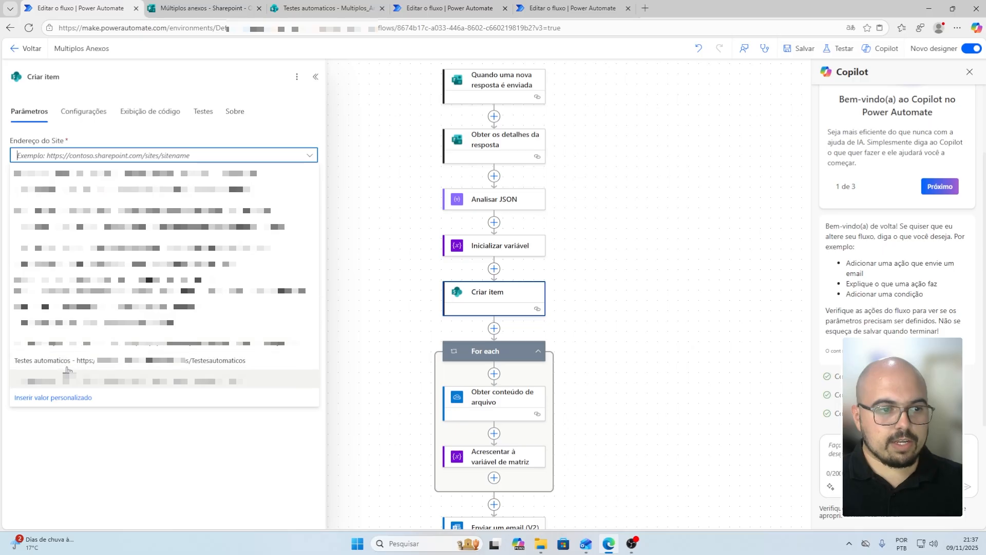
{"action": "left_click", "coordinate": [63, 364]}
{"action": "left_click", "coordinate": [89, 189]}
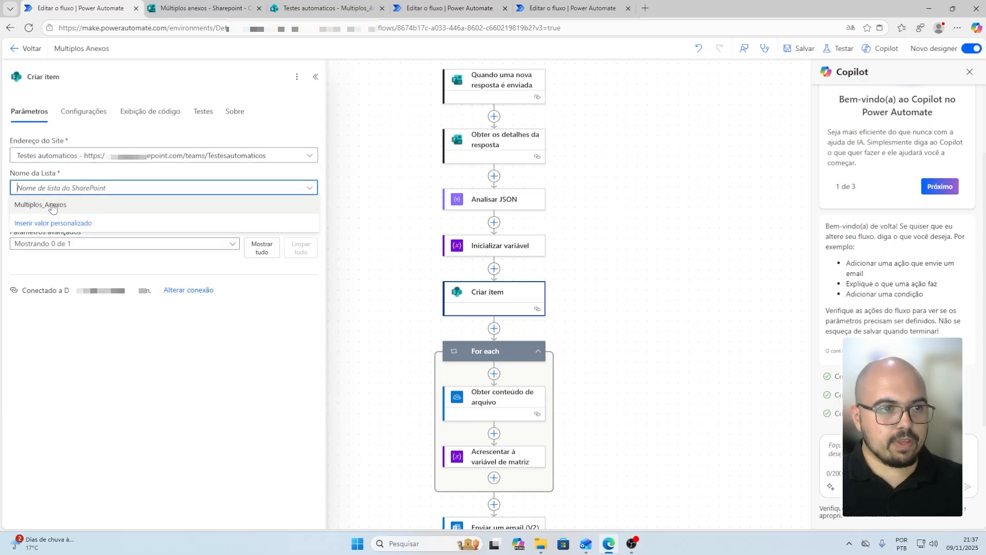
{"action": "left_click", "coordinate": [49, 206]}
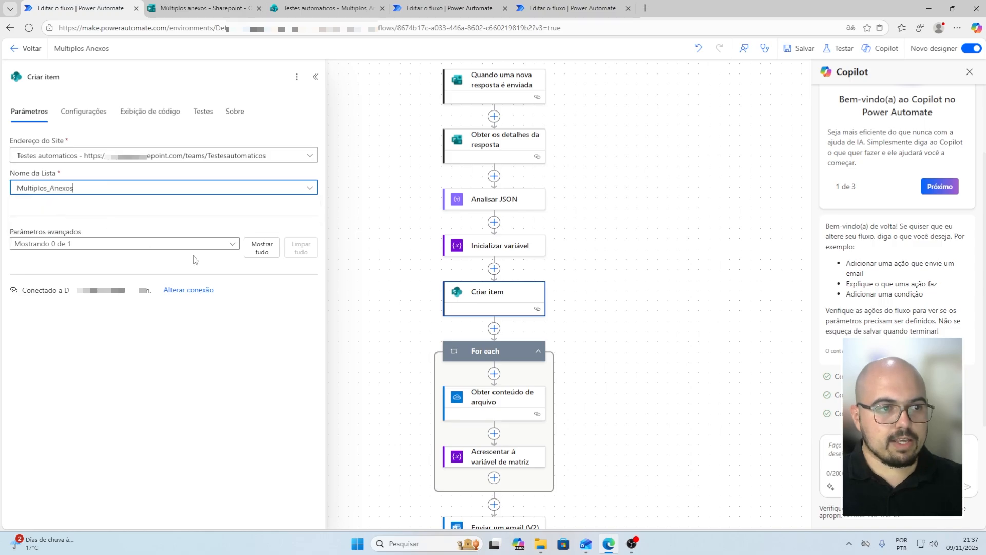
Inside the For each loop, search for the 'adicionar anex' attachment action
{"action": "scroll", "coordinate": [479, 222], "scroll_direction": "down", "scroll_amount": 3}
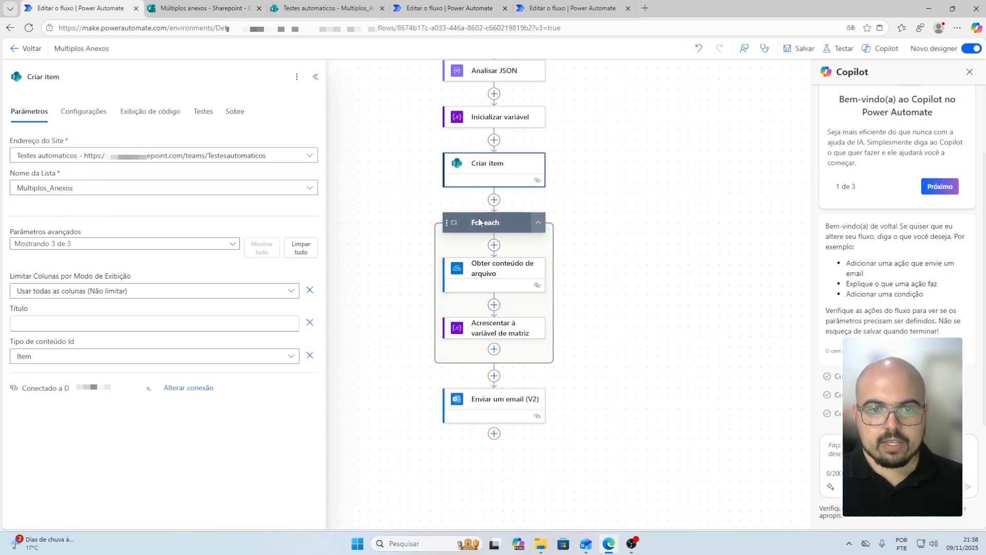
{"action": "left_click", "coordinate": [494, 349]}
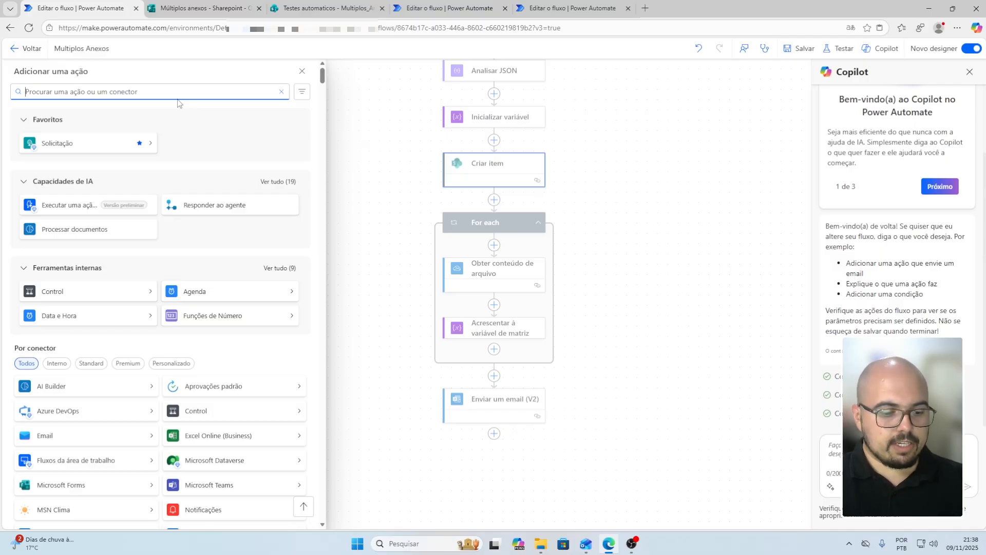
{"action": "type", "text": "adicionar "}
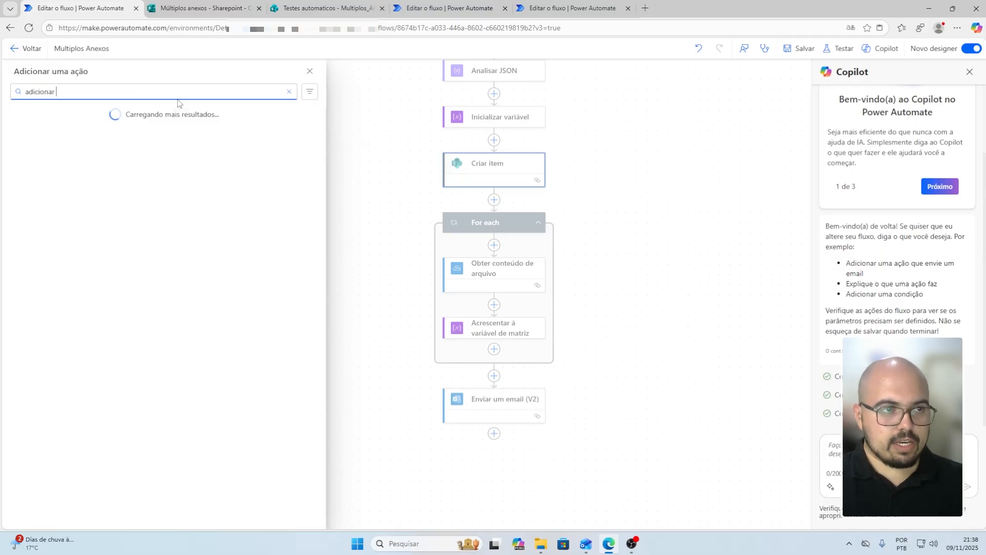
{"action": "type", "text": "anex"}
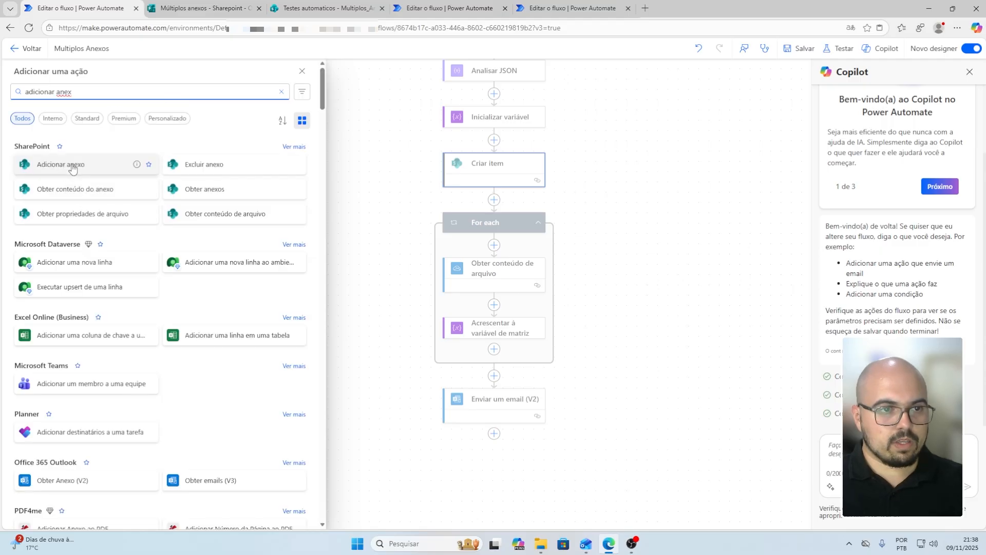
Add Adicionar anexo for Testes automaticos' Multiplos_Anexos list, with Criar item's ID as item ID
{"action": "left_click", "coordinate": [61, 165]}
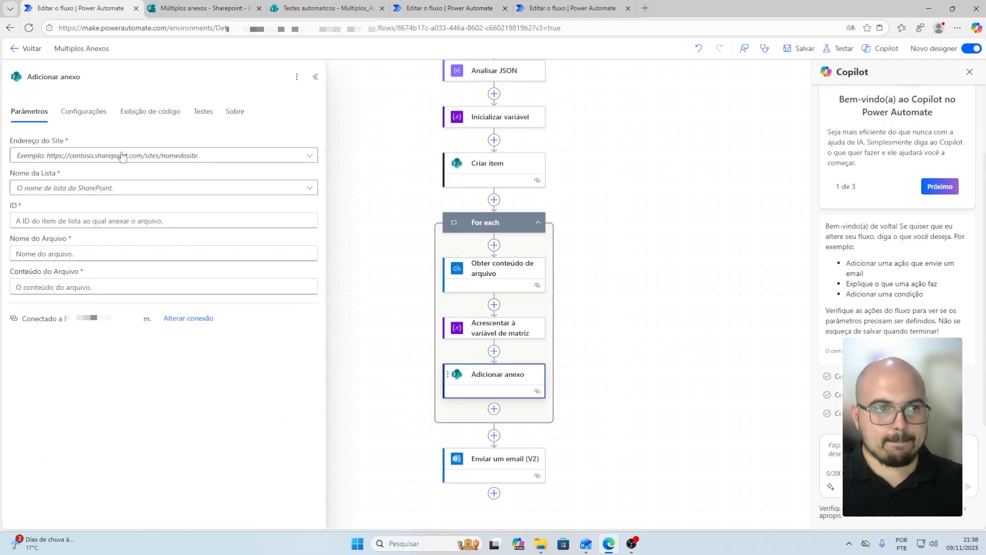
{"action": "left_click", "coordinate": [122, 157]}
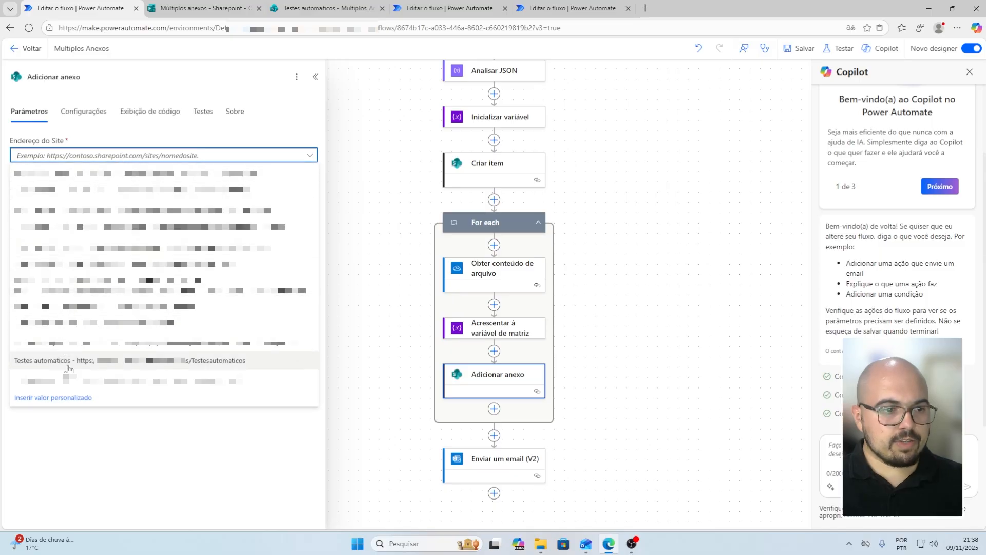
{"action": "left_click", "coordinate": [70, 362]}
{"action": "left_click", "coordinate": [102, 189]}
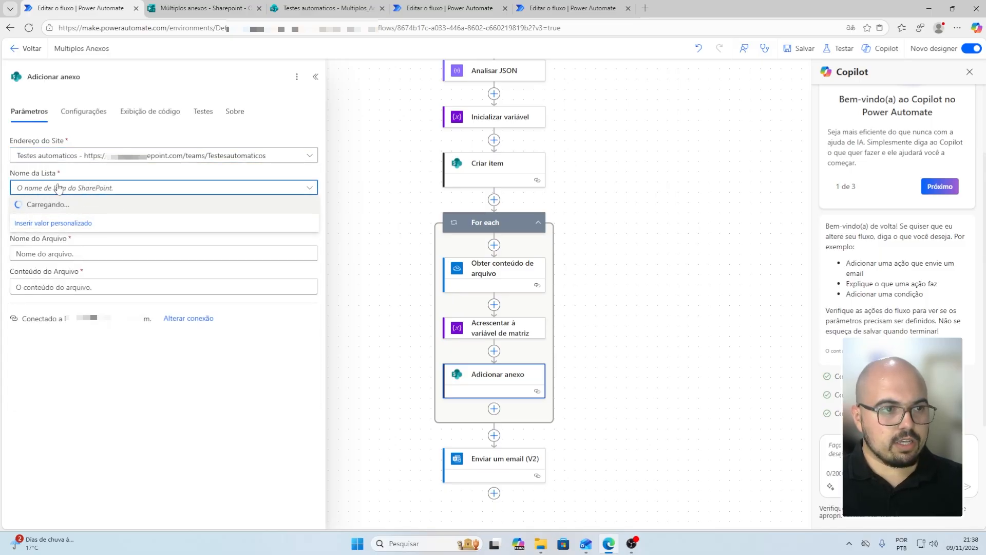
{"action": "left_click", "coordinate": [52, 205]}
{"action": "left_click", "coordinate": [83, 220]}
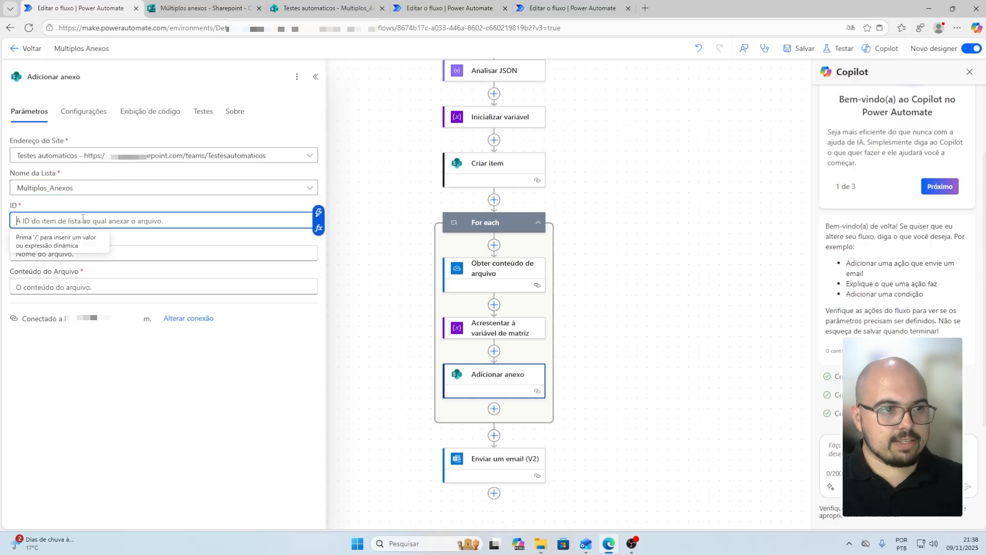
{"action": "left_click", "coordinate": [318, 212]}
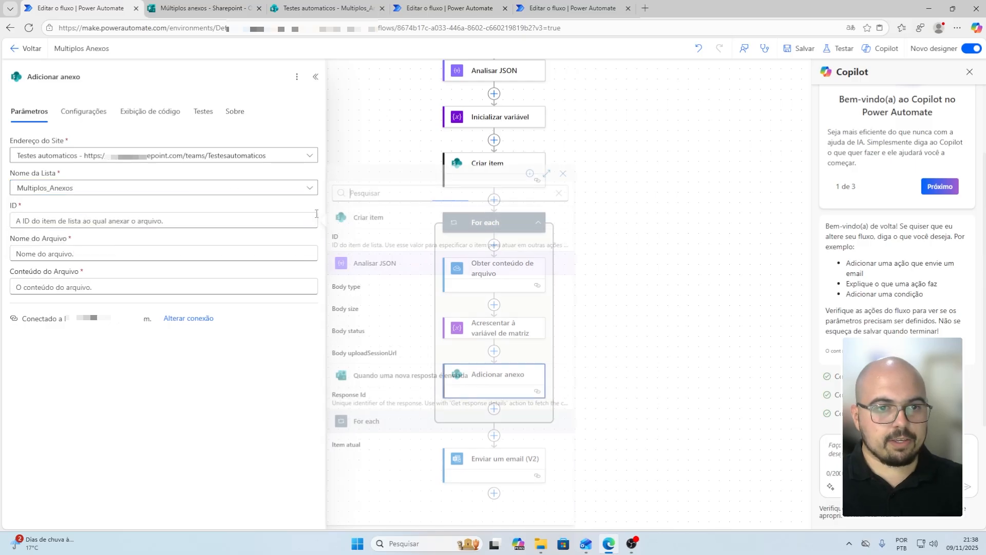
{"action": "left_click", "coordinate": [359, 240]}
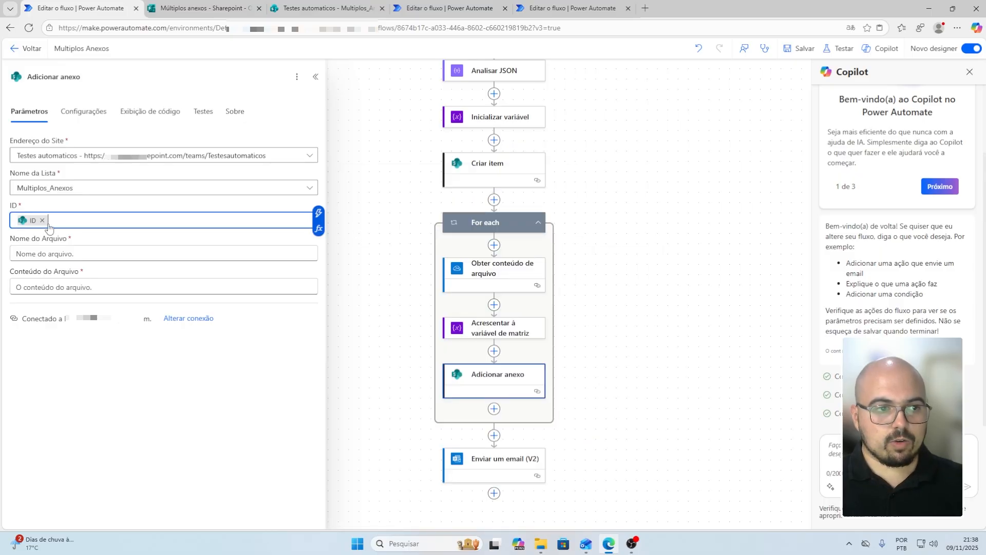
Set the file name to items('For each')?['Name'] and content to Conteúdo do arquivo
{"action": "left_click", "coordinate": [66, 255]}
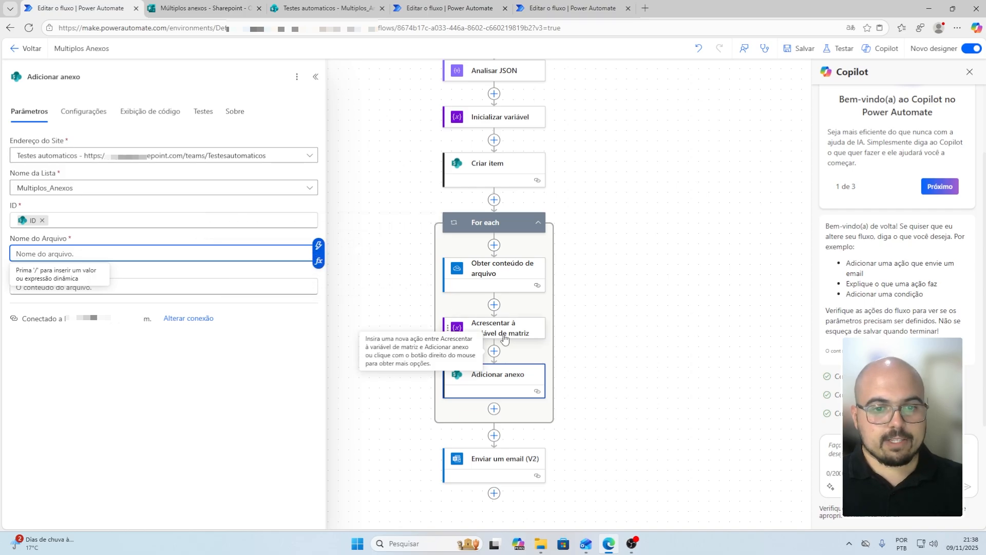
{"action": "left_click", "coordinate": [318, 261]}
{"action": "left_click", "coordinate": [377, 195]}
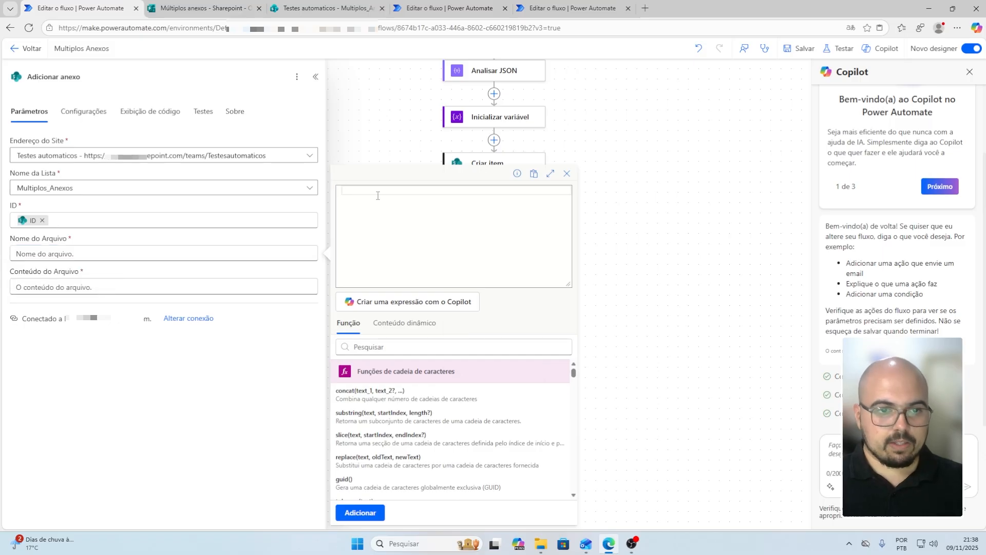
{"action": "type", "text": "i"}
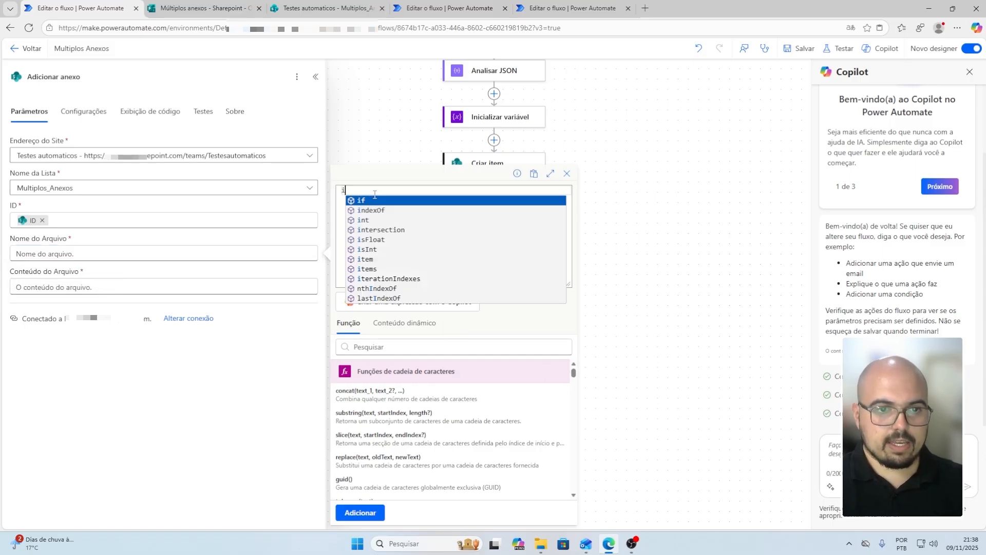
{"action": "type", "text": "tems"}
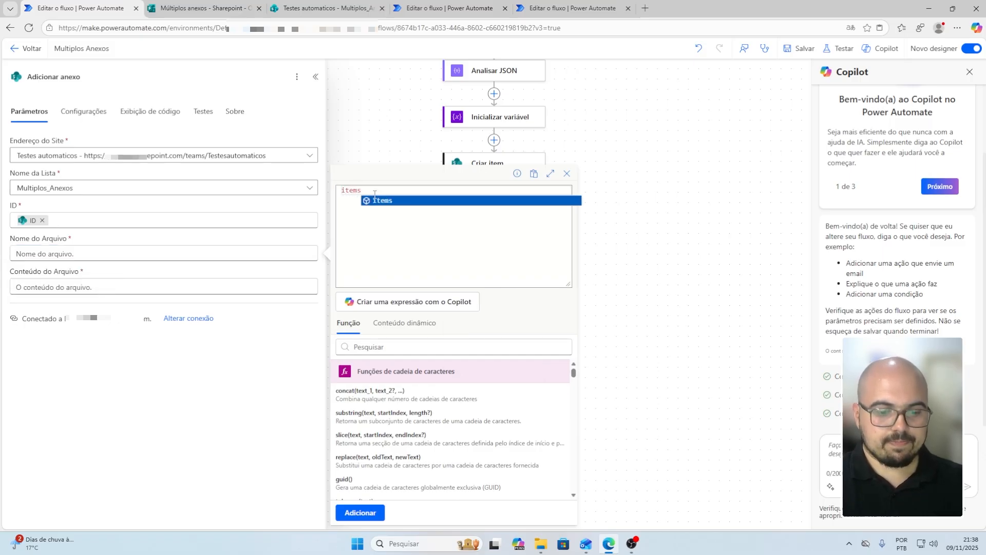
{"action": "type", "text": "("}
{"action": "type", "text": "'For "}
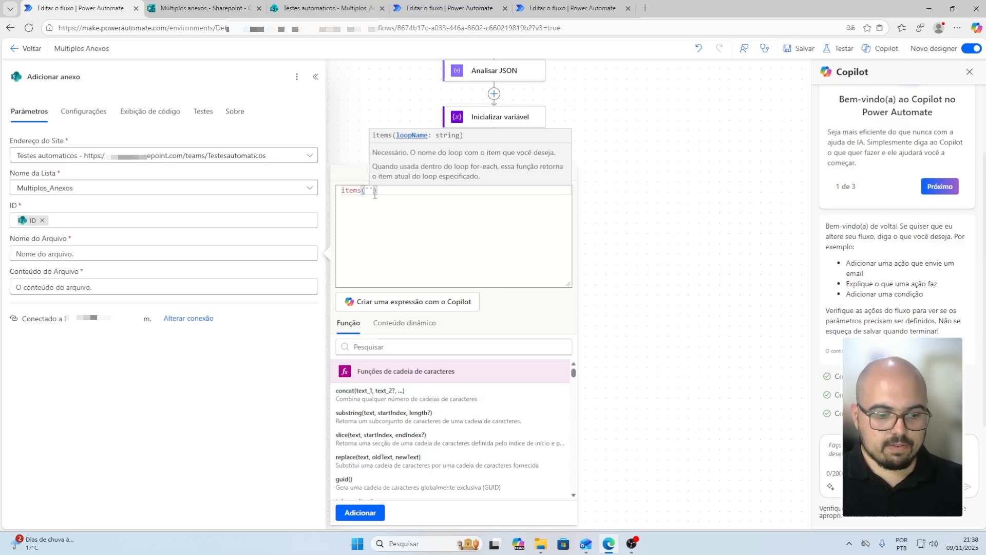
{"action": "type", "text": "each"}
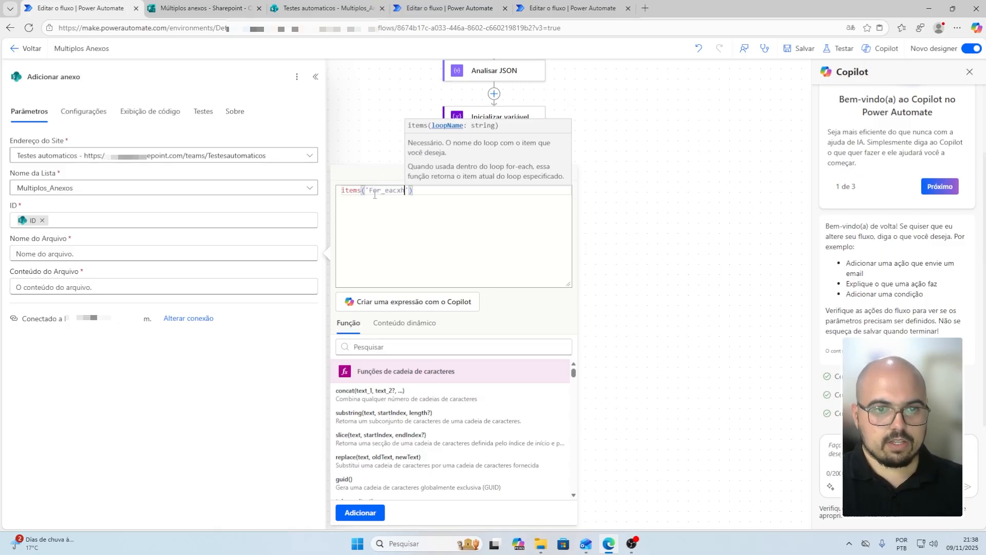
{"action": "type", "text": ")?"}
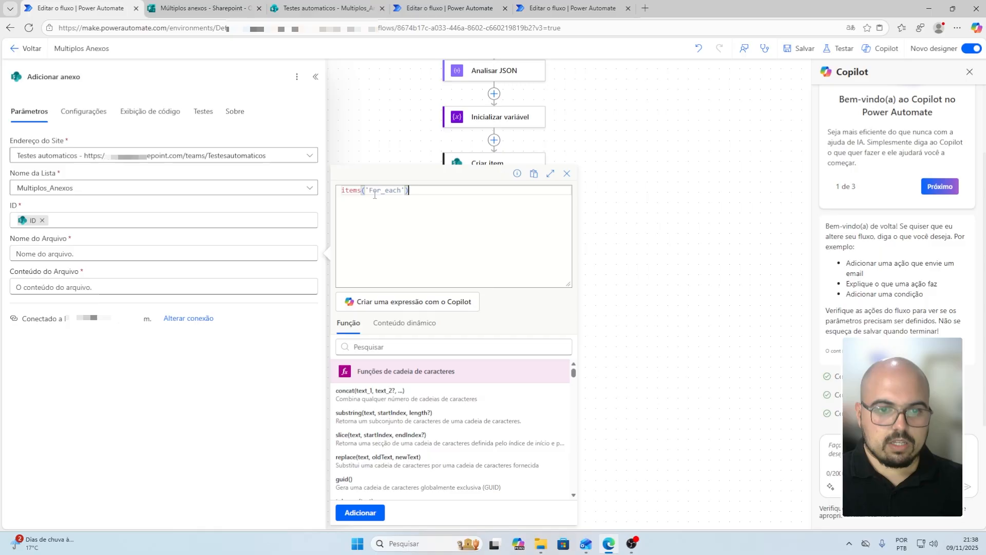
{"action": "type", "text": "["}
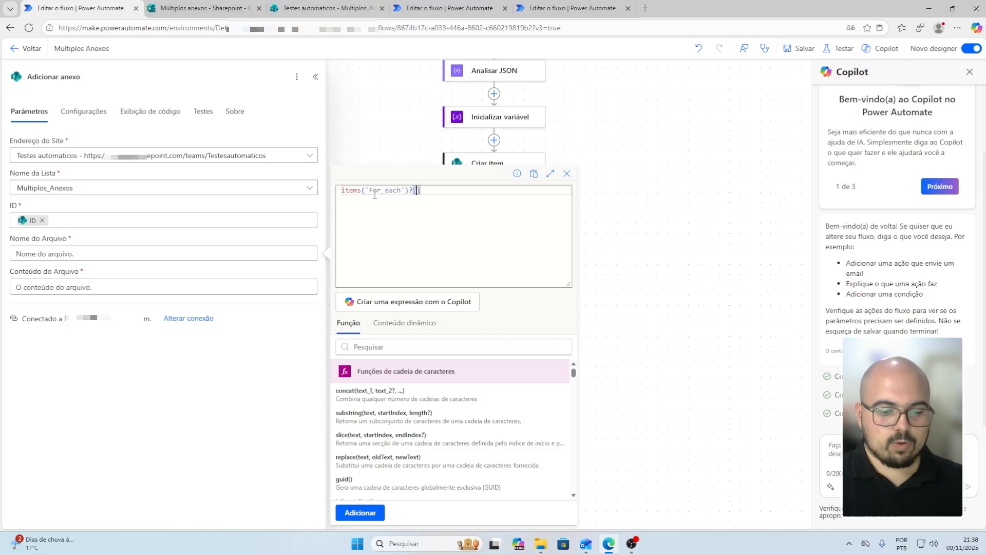
{"action": "type", "text": "'Name"}
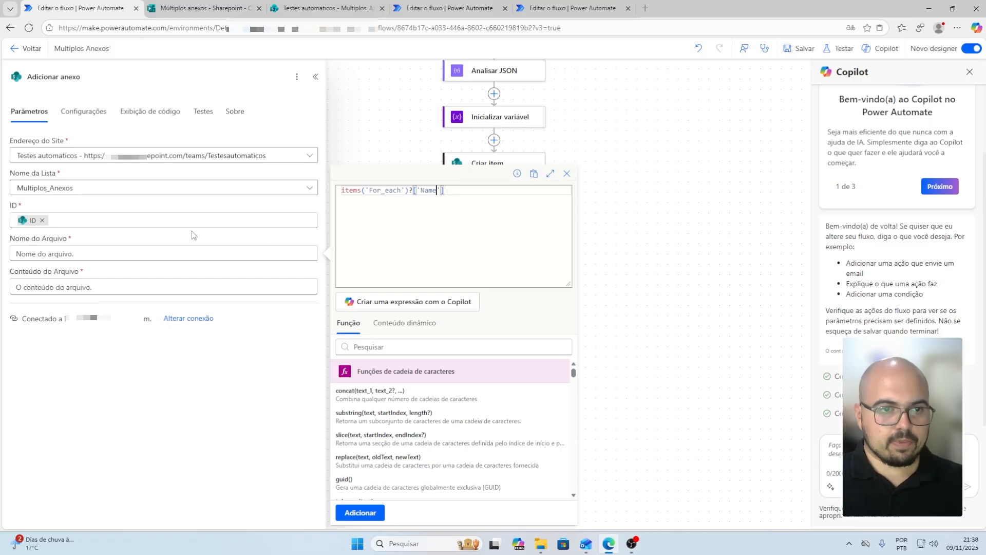
{"action": "left_click", "coordinate": [361, 512]}
{"action": "left_click", "coordinate": [91, 287]}
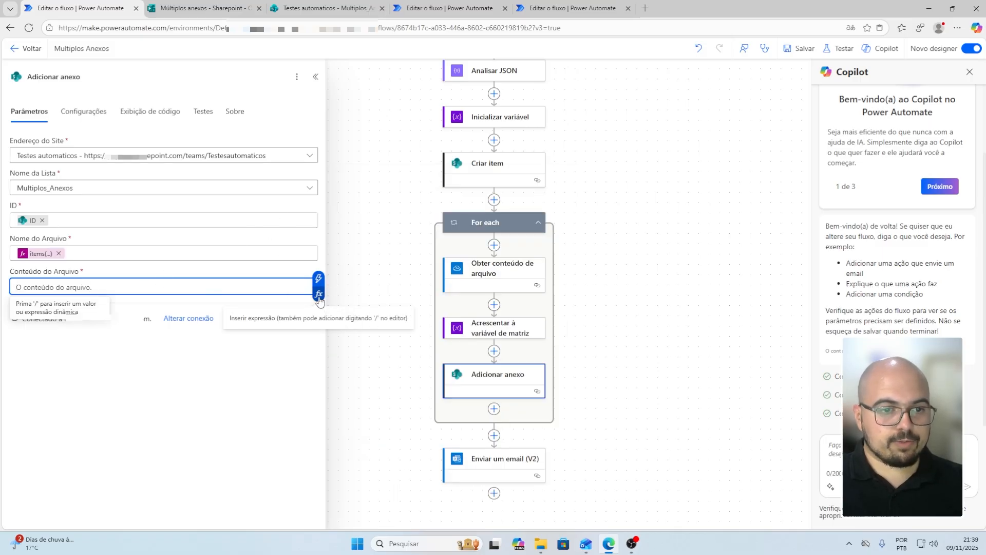
{"action": "left_click", "coordinate": [318, 278]}
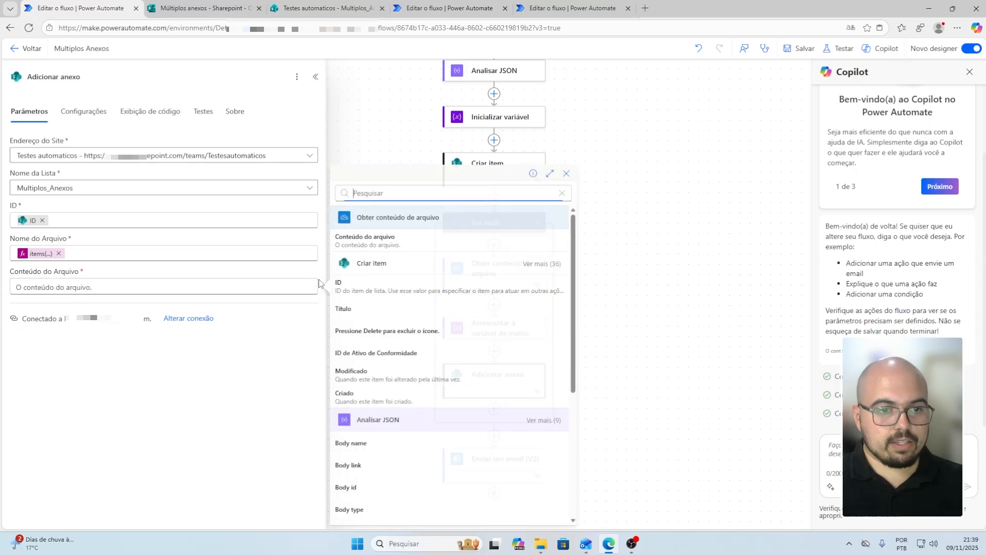
{"action": "left_click", "coordinate": [391, 242]}
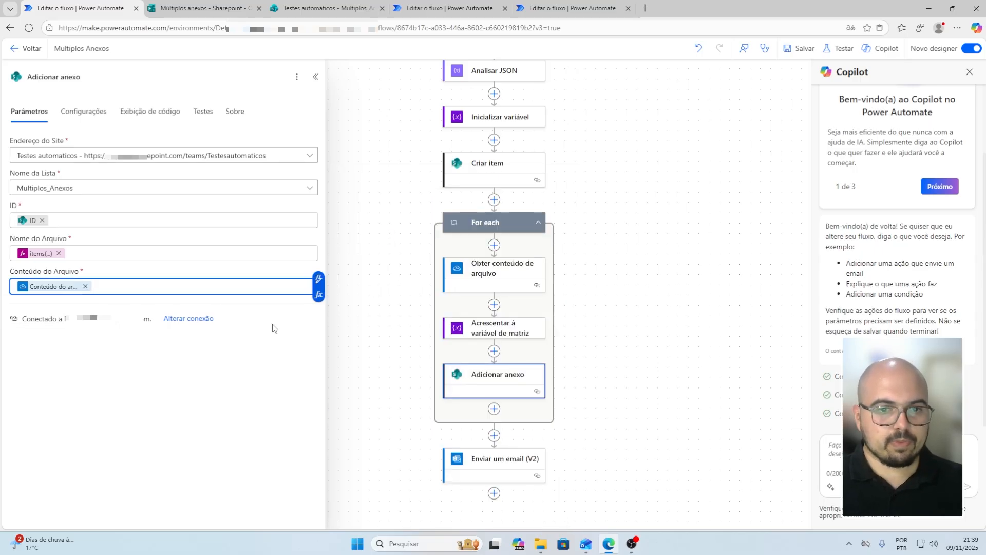
Insert a SharePoint Obter item action after the For each loop
{"action": "scroll", "coordinate": [632, 313], "scroll_direction": "down", "scroll_amount": 1}
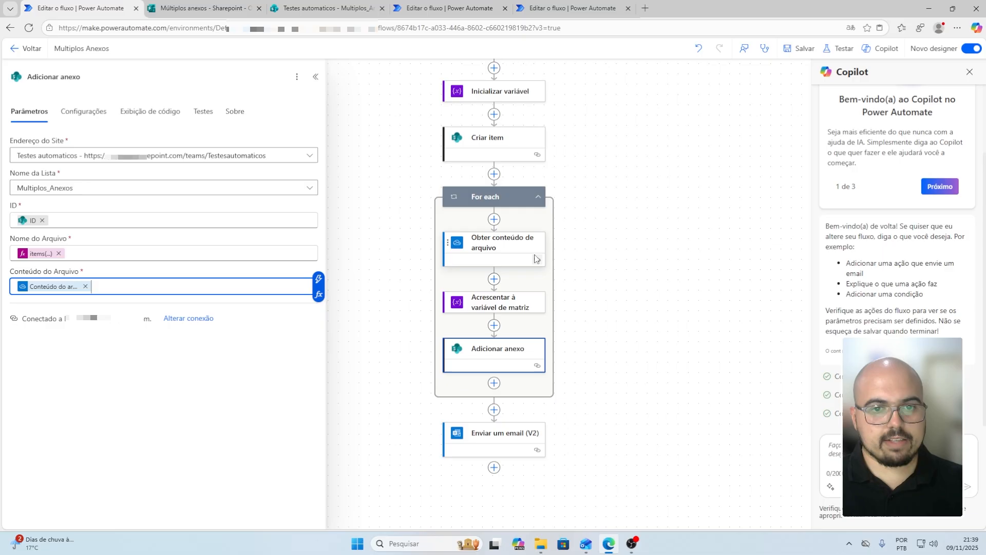
{"action": "scroll", "coordinate": [538, 187], "scroll_direction": "up", "scroll_amount": 7}
{"action": "scroll", "coordinate": [538, 188], "scroll_direction": "up", "scroll_amount": 1}
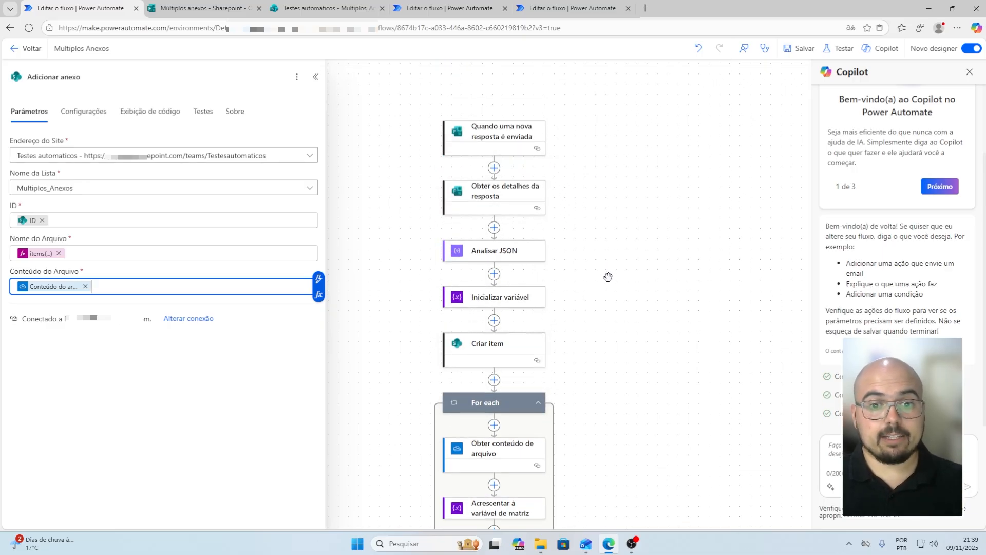
{"action": "scroll", "coordinate": [599, 292], "scroll_direction": "down", "scroll_amount": 7}
{"action": "scroll", "coordinate": [605, 326], "scroll_direction": "down", "scroll_amount": 1}
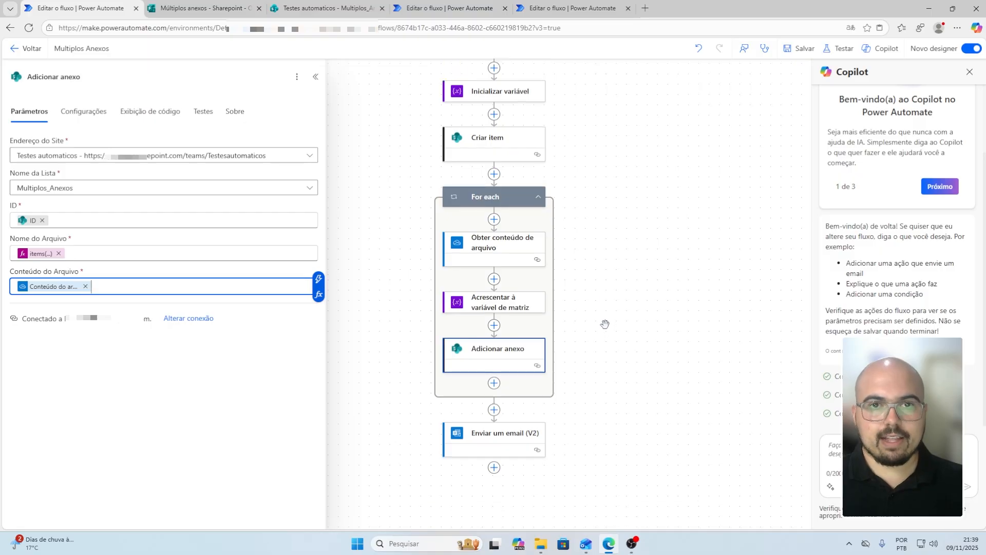
{"action": "scroll", "coordinate": [606, 321], "scroll_direction": "down", "scroll_amount": 4}
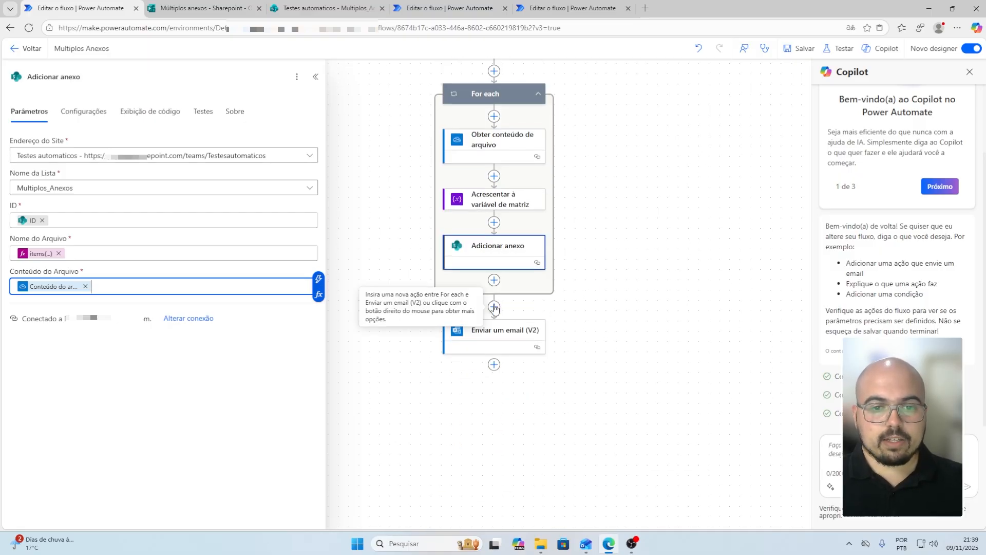
{"action": "scroll", "coordinate": [639, 242], "scroll_direction": "up", "scroll_amount": 2}
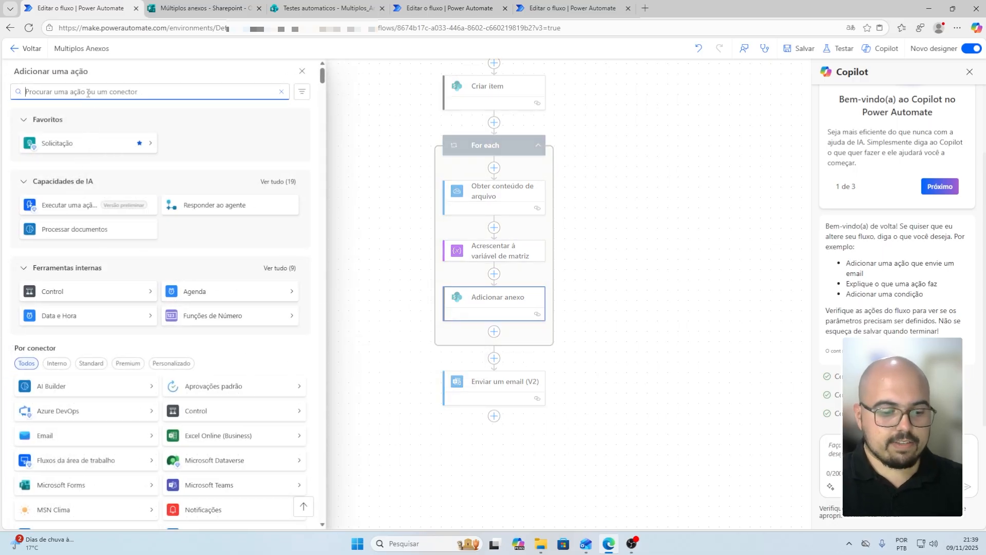
{"action": "type", "text": "obter item"}
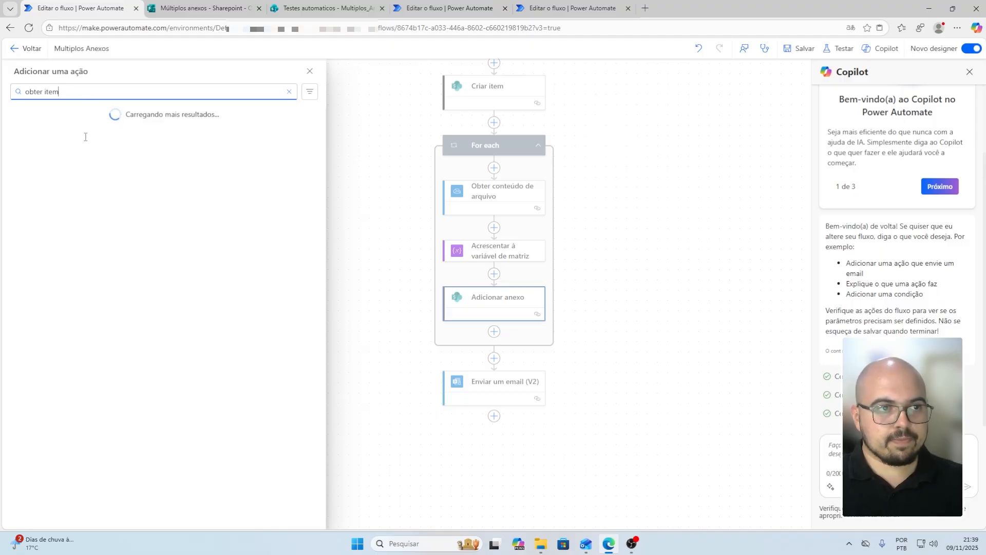
{"action": "left_click", "coordinate": [60, 165]}
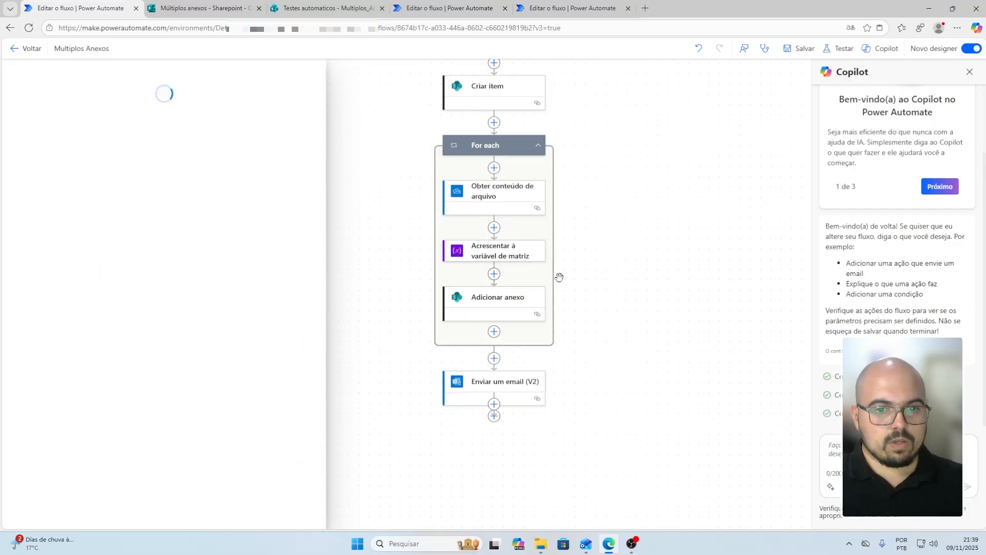
Point Obter item at Testes automaticos' Multiplos_Anexos list, fetching by Criar item's ID
{"action": "left_click", "coordinate": [76, 155]}
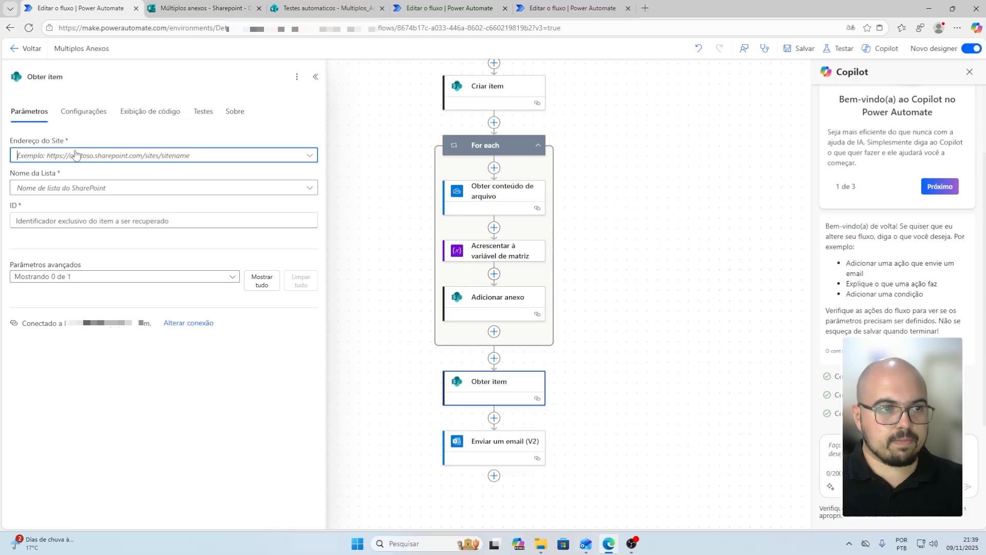
{"action": "left_click", "coordinate": [77, 361]}
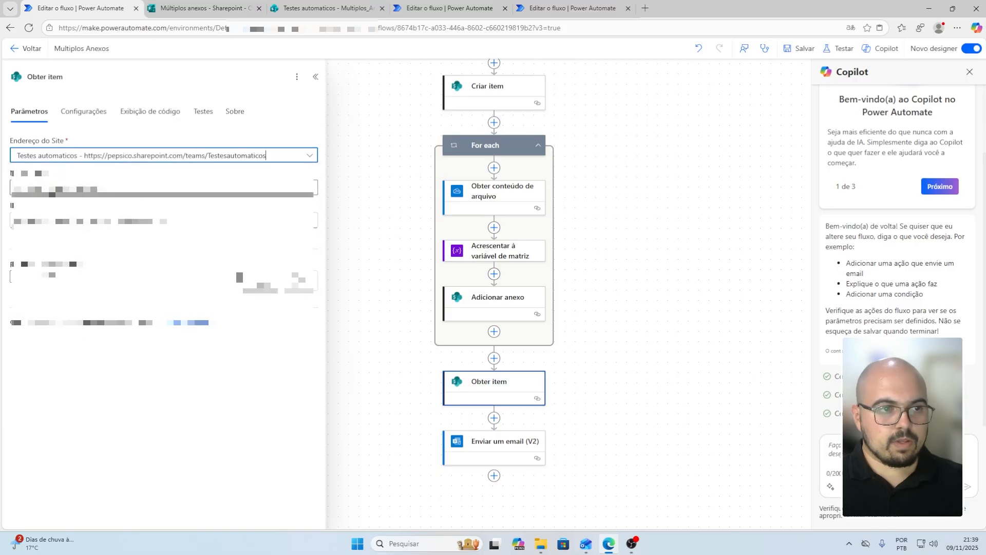
{"action": "left_click", "coordinate": [59, 189]}
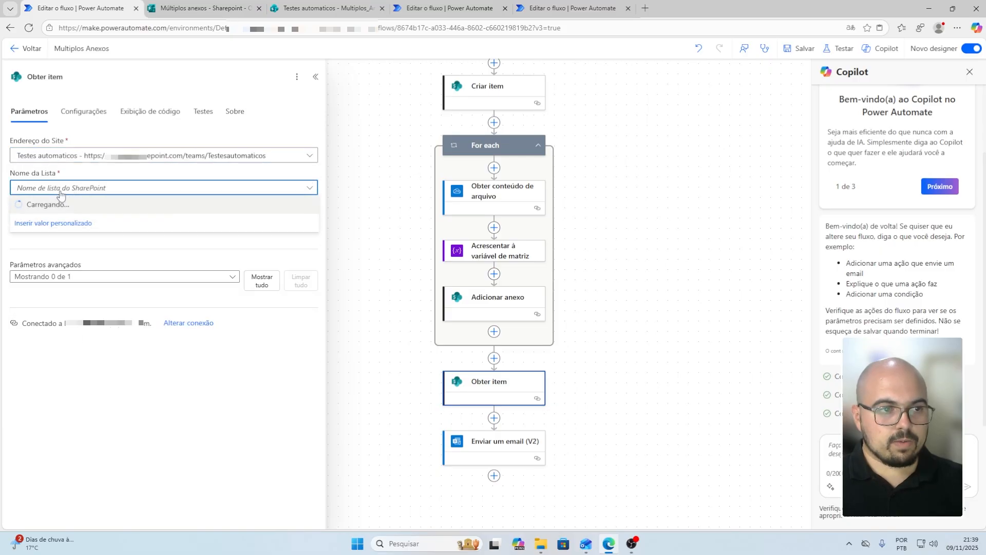
{"action": "left_click", "coordinate": [61, 205]}
{"action": "left_click", "coordinate": [309, 220]}
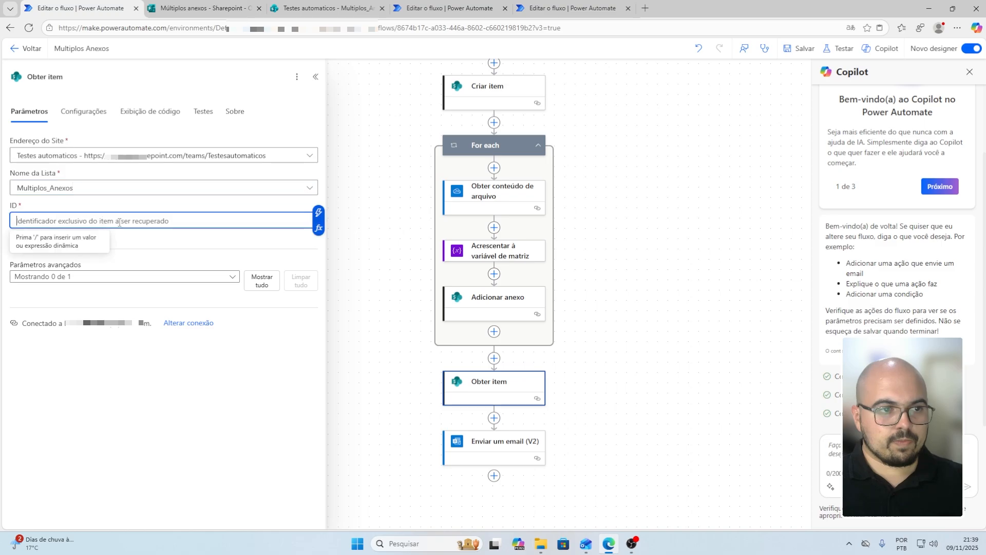
{"action": "left_click", "coordinate": [319, 214]}
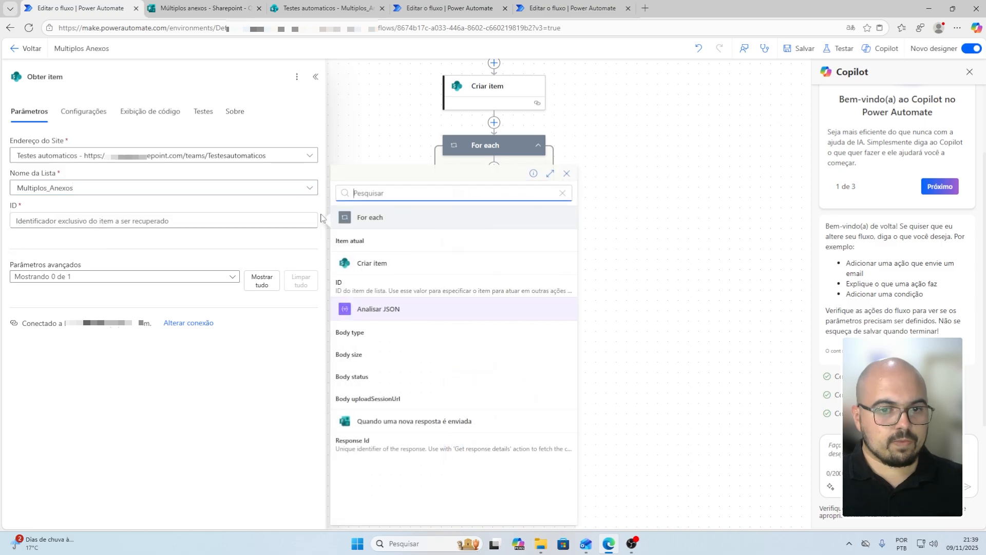
{"action": "left_click", "coordinate": [373, 288]}
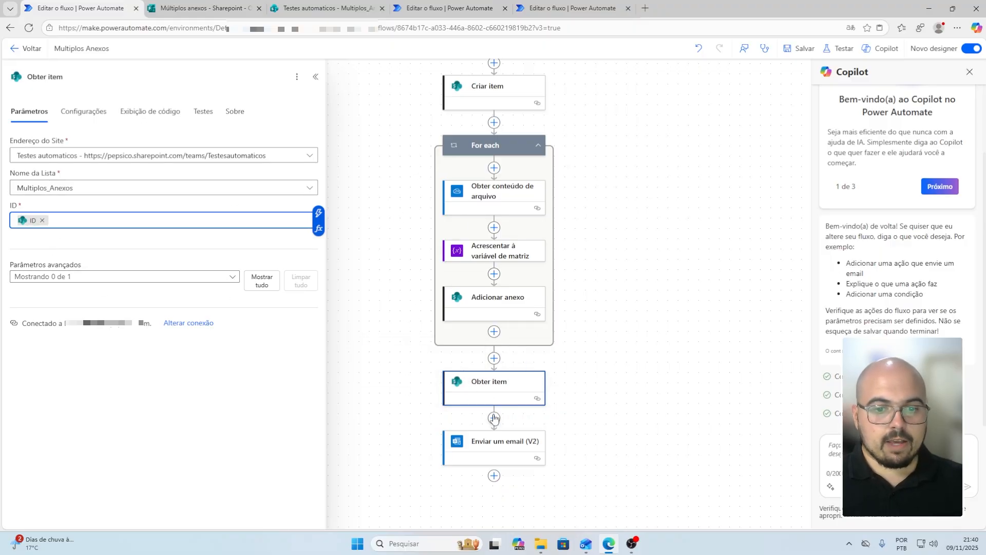
{"action": "left_click", "coordinate": [494, 359]}
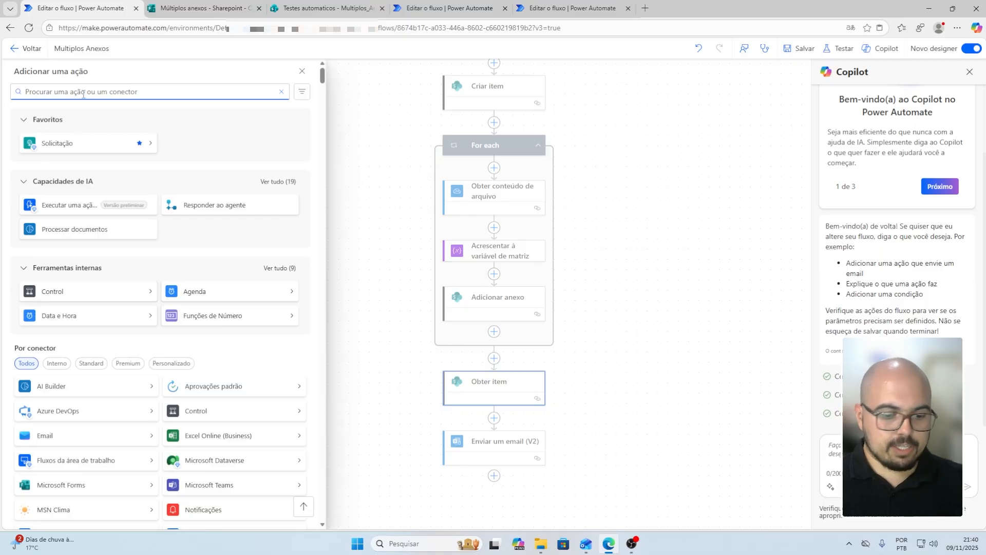
Add Obter anexos on Testes automaticos' Multiplos_Anexos list, using Obter item's ID
{"action": "type", "text": "obter "}
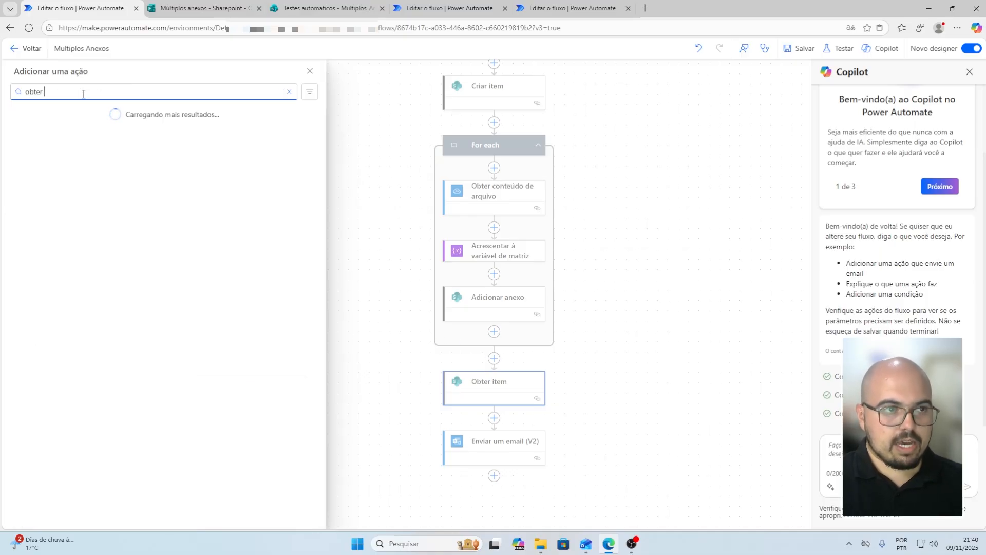
{"action": "type", "text": "ane"}
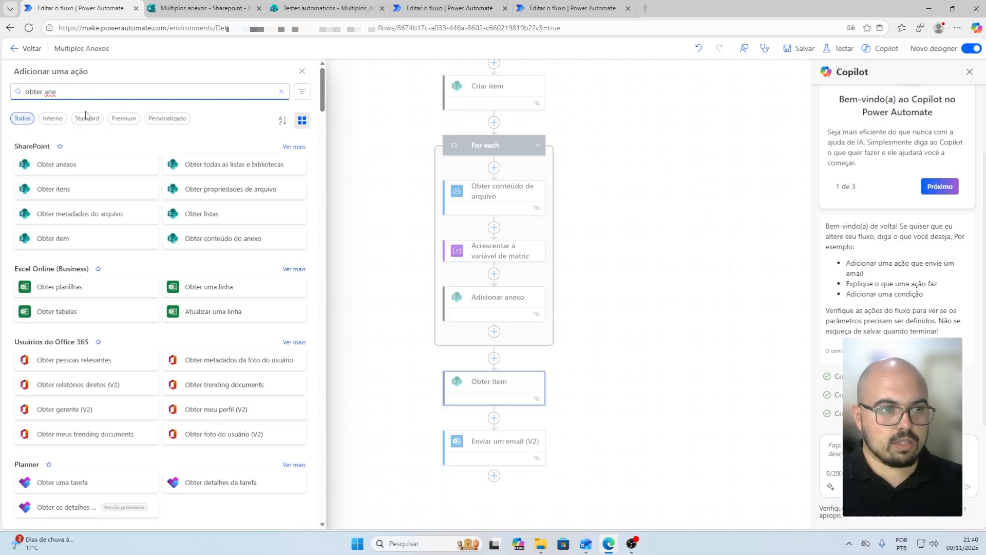
{"action": "left_click", "coordinate": [58, 164]}
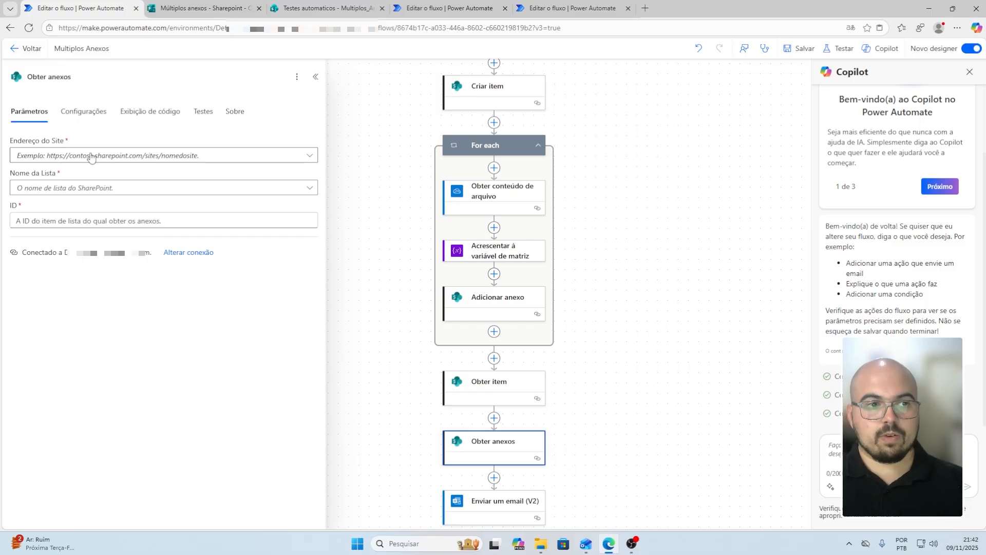
{"action": "left_click", "coordinate": [59, 157]}
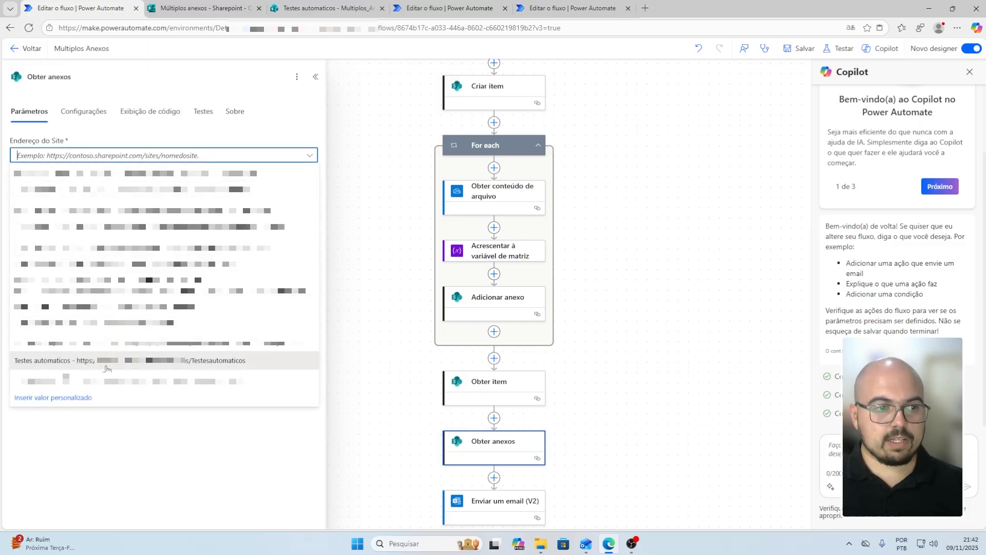
{"action": "left_click", "coordinate": [106, 366]}
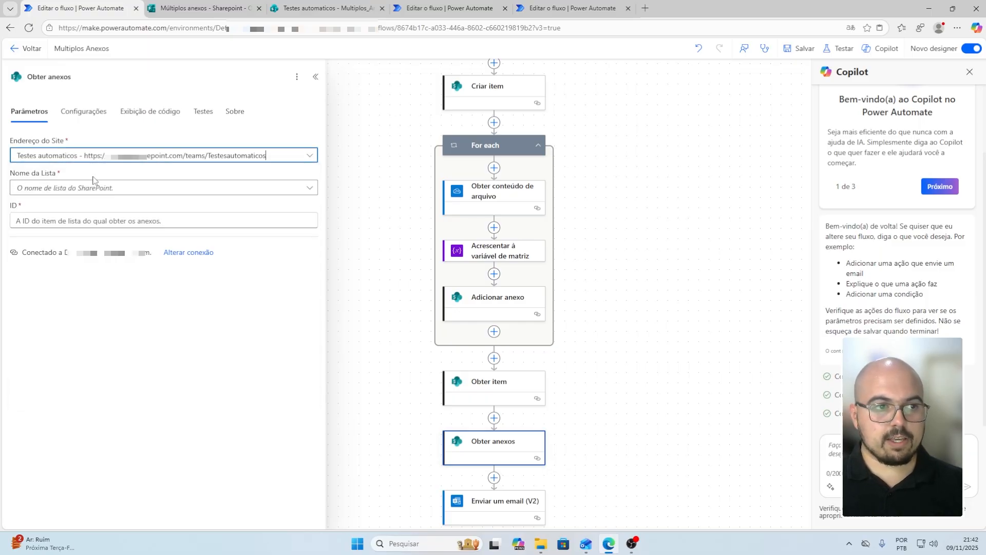
{"action": "left_click", "coordinate": [98, 188]}
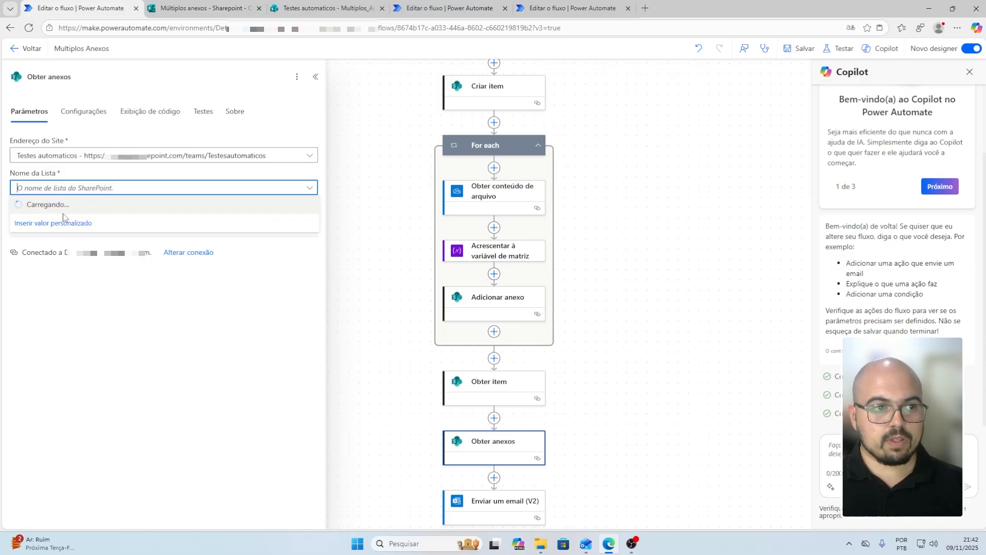
{"action": "left_click", "coordinate": [66, 208]}
{"action": "left_click", "coordinate": [132, 215]}
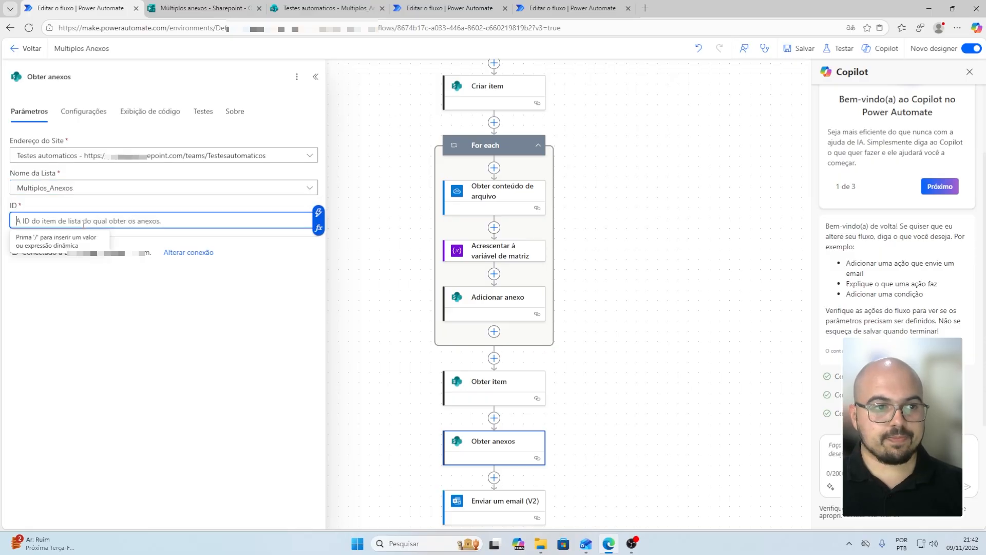
{"action": "left_click", "coordinate": [319, 214]}
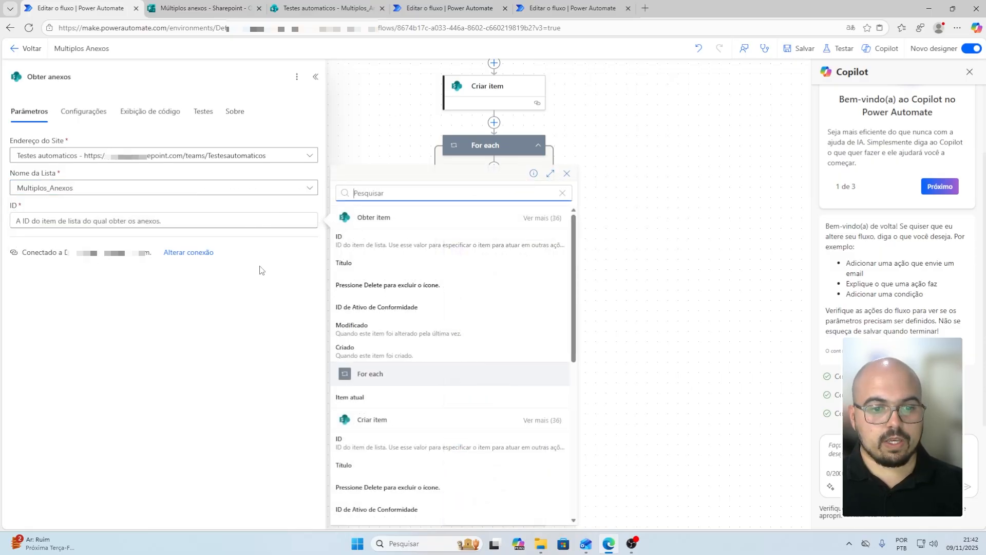
{"action": "left_click", "coordinate": [394, 243]}
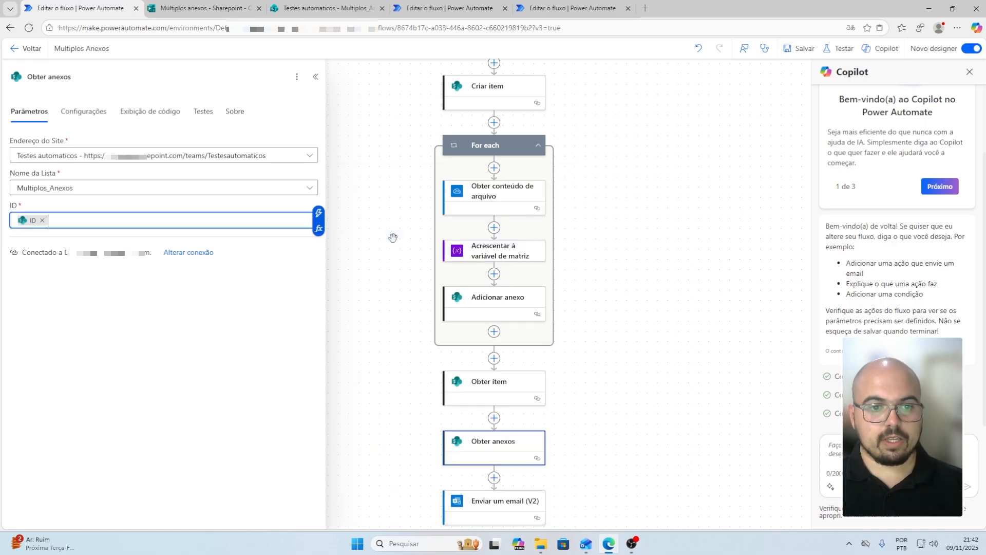
{"action": "left_click", "coordinate": [550, 375]}
{"action": "scroll", "coordinate": [517, 425], "scroll_direction": "down", "scroll_amount": 1}
Add an Obter conteúdo do anexo step on Testes automaticos' Multiplos_Anexos list
{"action": "left_click", "coordinate": [494, 426]}
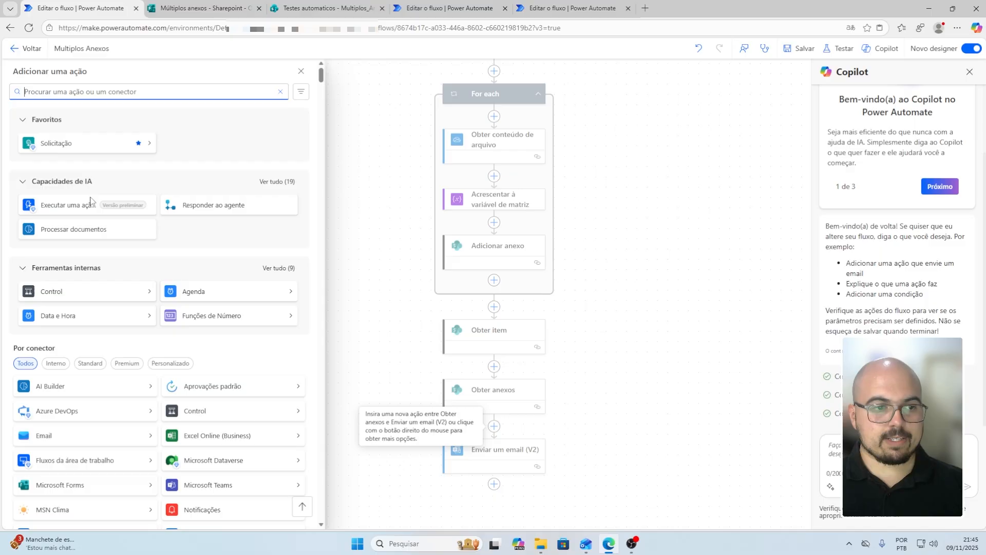
{"action": "type", "text": "obter"}
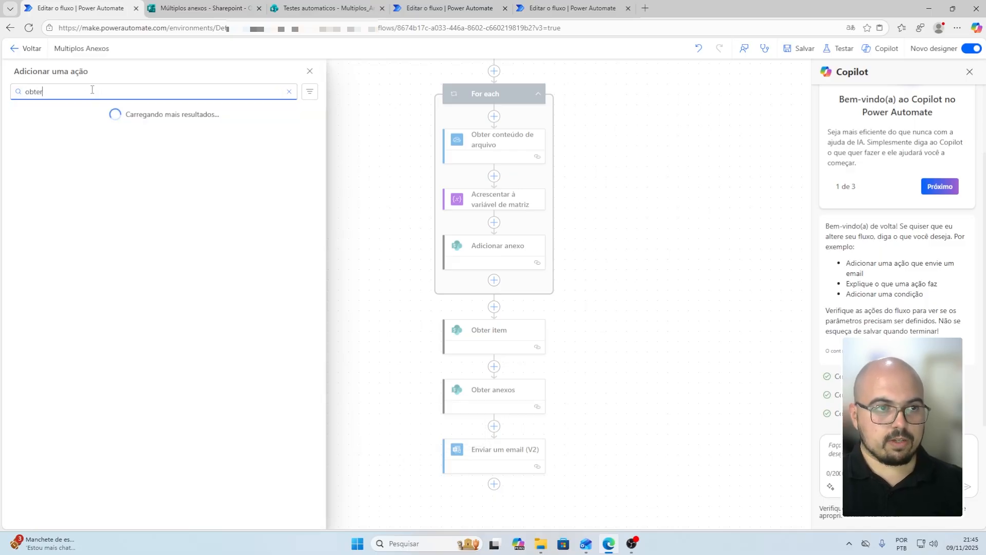
{"action": "type", "text": " conteúdo "}
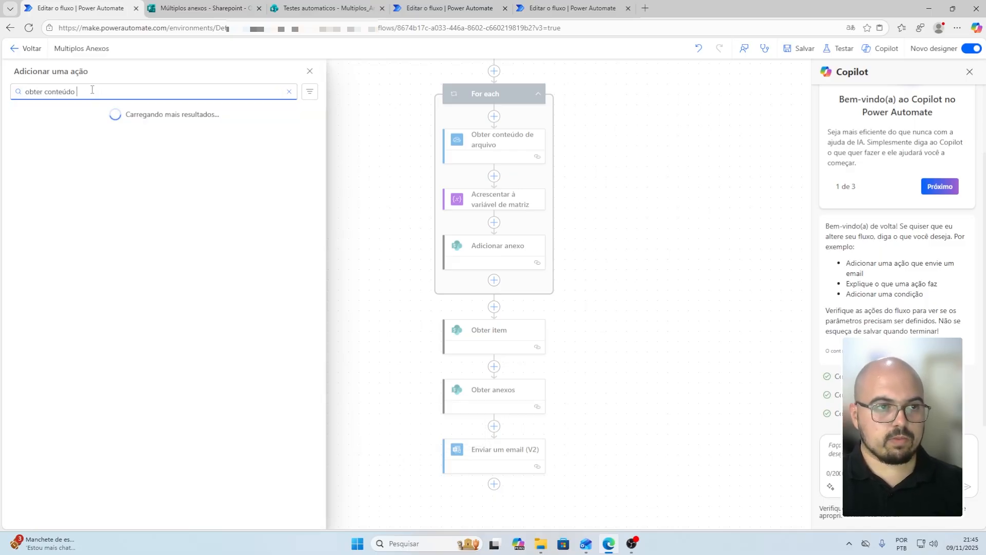
{"action": "type", "text": "do anexo"}
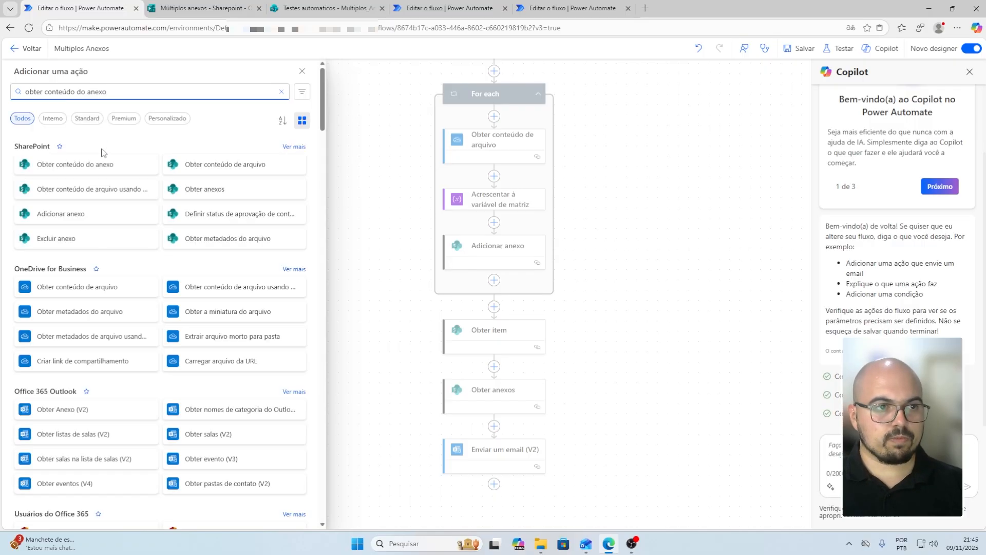
{"action": "left_click", "coordinate": [73, 166]}
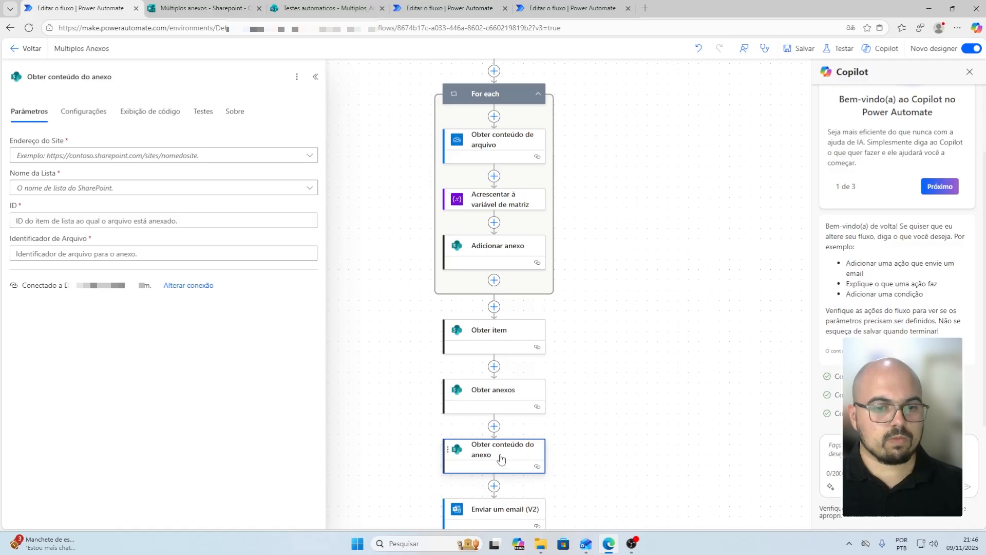
{"action": "left_click", "coordinate": [112, 155]}
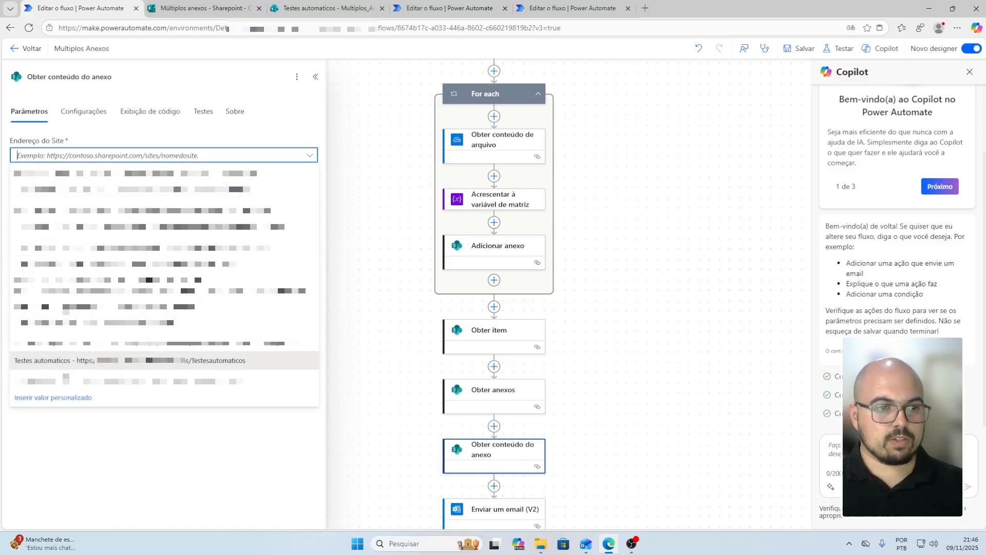
{"action": "left_click", "coordinate": [65, 361]}
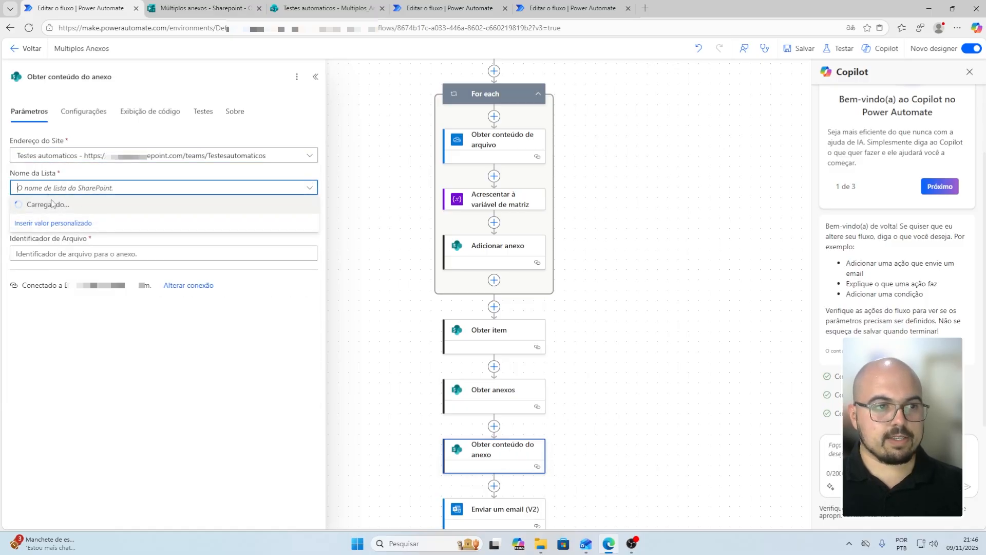
{"action": "left_click", "coordinate": [51, 204]}
Set its ID from Obter item and File Identifier from Obter anexos' Id
{"action": "left_click", "coordinate": [317, 221]}
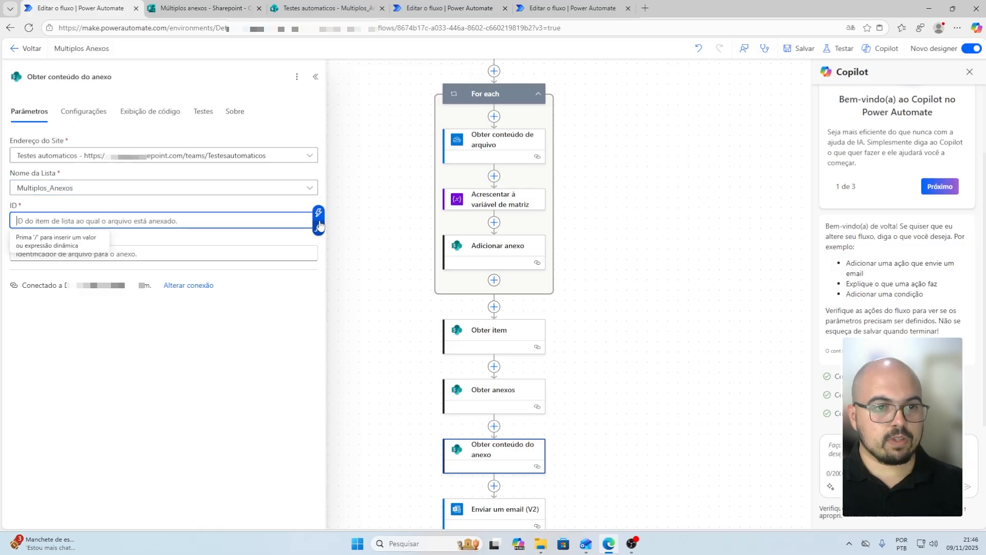
{"action": "left_click", "coordinate": [319, 225]}
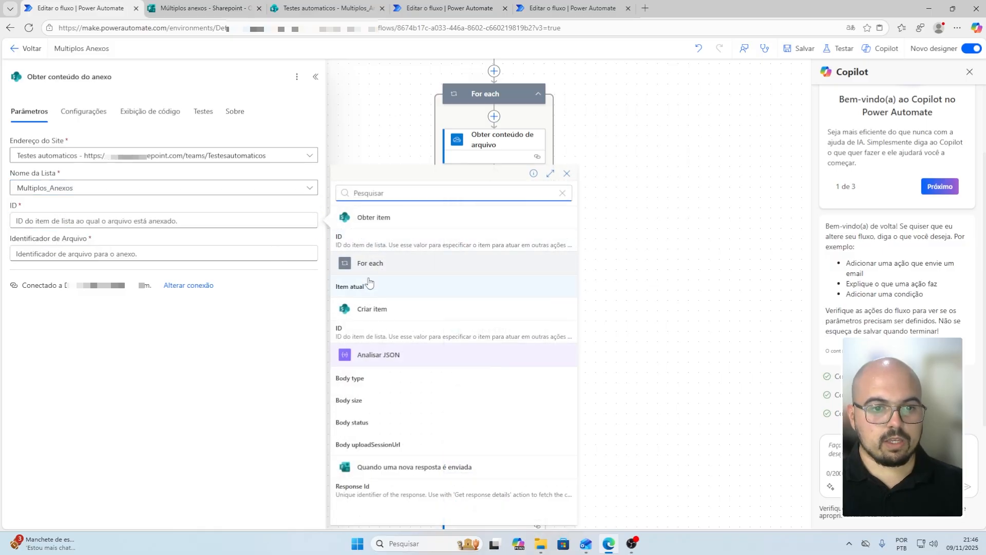
{"action": "left_click", "coordinate": [381, 242]}
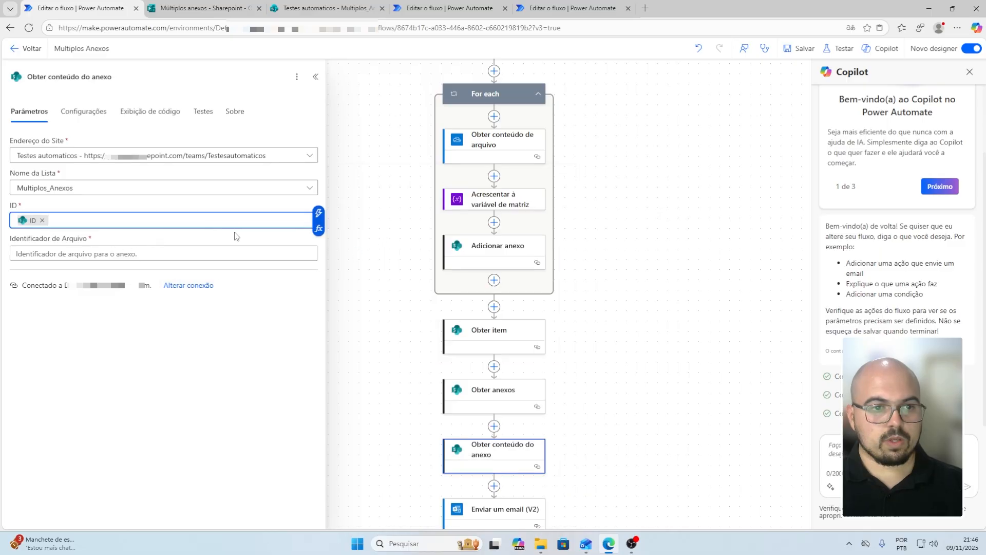
{"action": "left_click", "coordinate": [191, 255]}
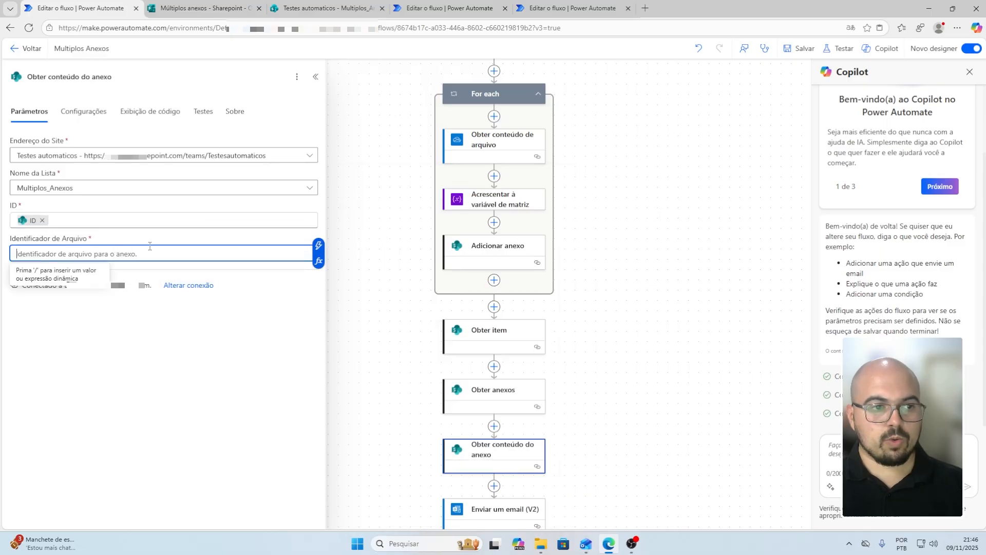
{"action": "left_click", "coordinate": [319, 249]}
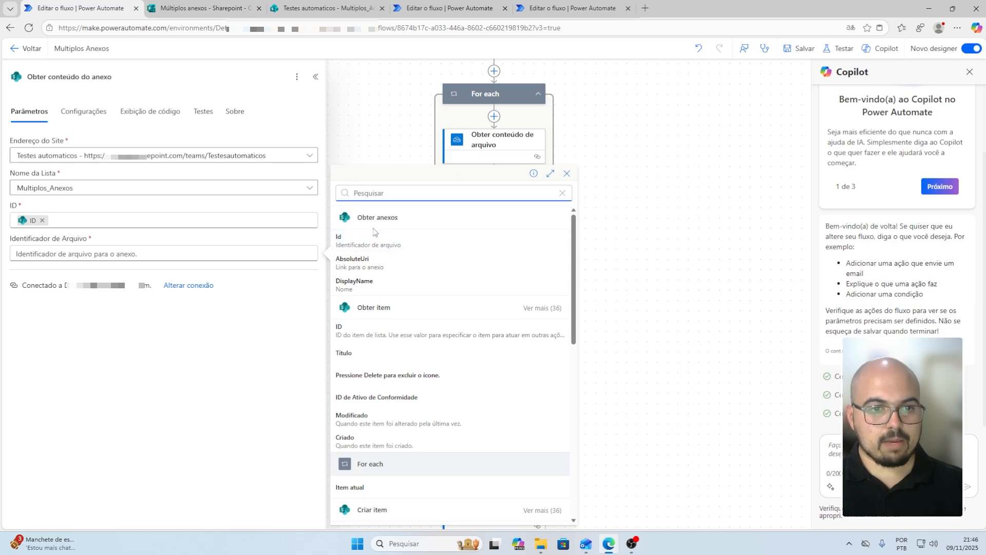
{"action": "left_click", "coordinate": [378, 246]}
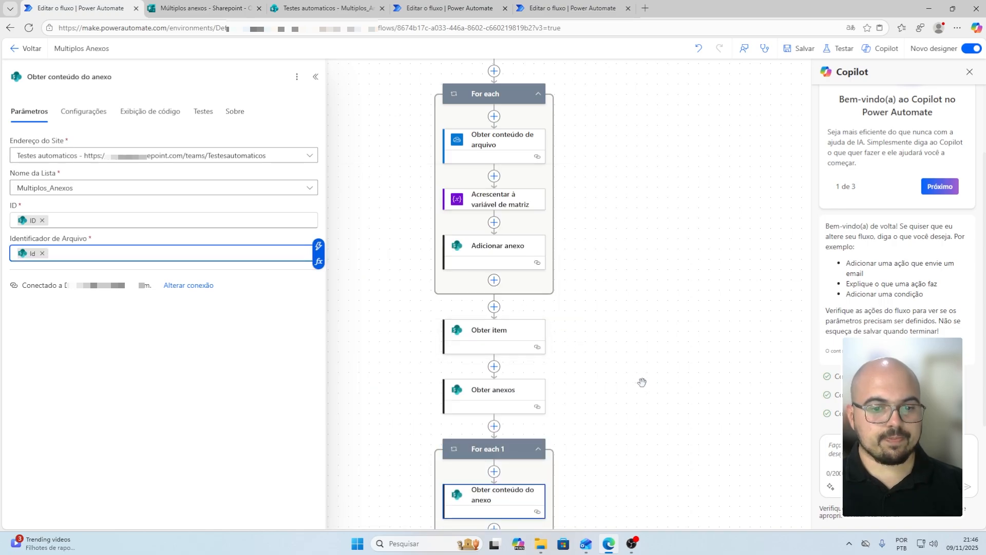
{"action": "scroll", "coordinate": [622, 364], "scroll_direction": "down", "scroll_amount": 2}
{"action": "scroll", "coordinate": [617, 354], "scroll_direction": "down", "scroll_amount": 1}
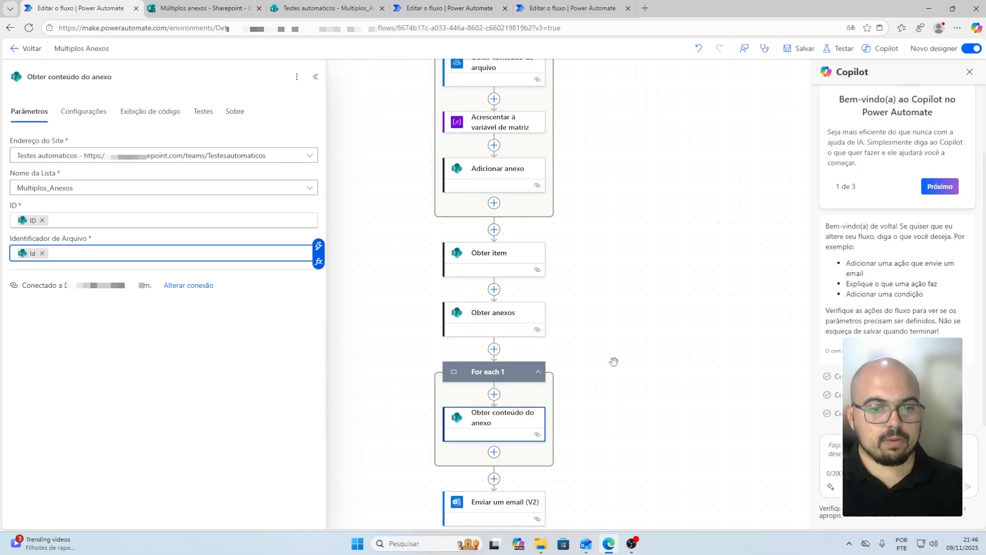
{"action": "scroll", "coordinate": [567, 406], "scroll_direction": "down", "scroll_amount": 2}
{"action": "left_click", "coordinate": [494, 297]}
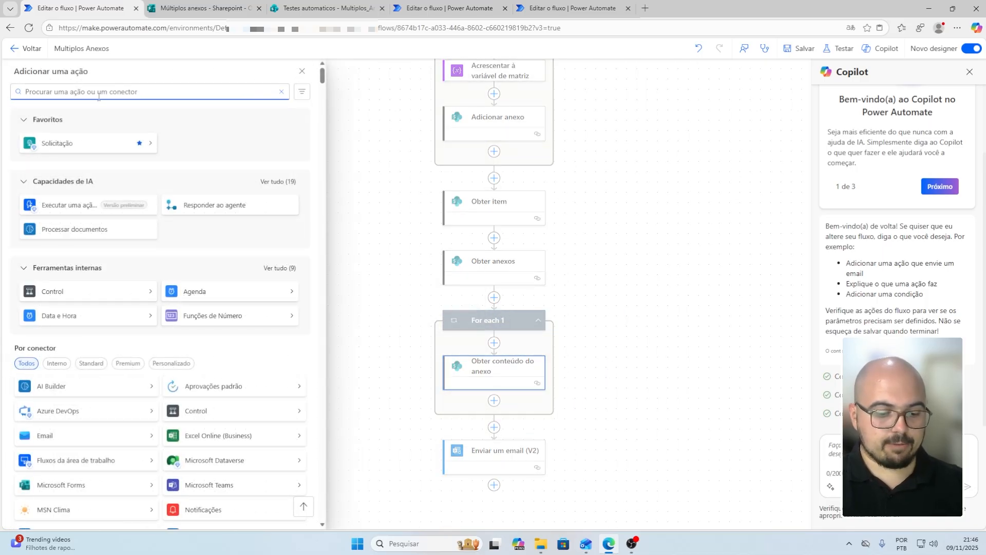
Add an Inicializar variável step declaring 'Anexos Sharepoint' as type Matriz
{"action": "type", "text": "inicia"}
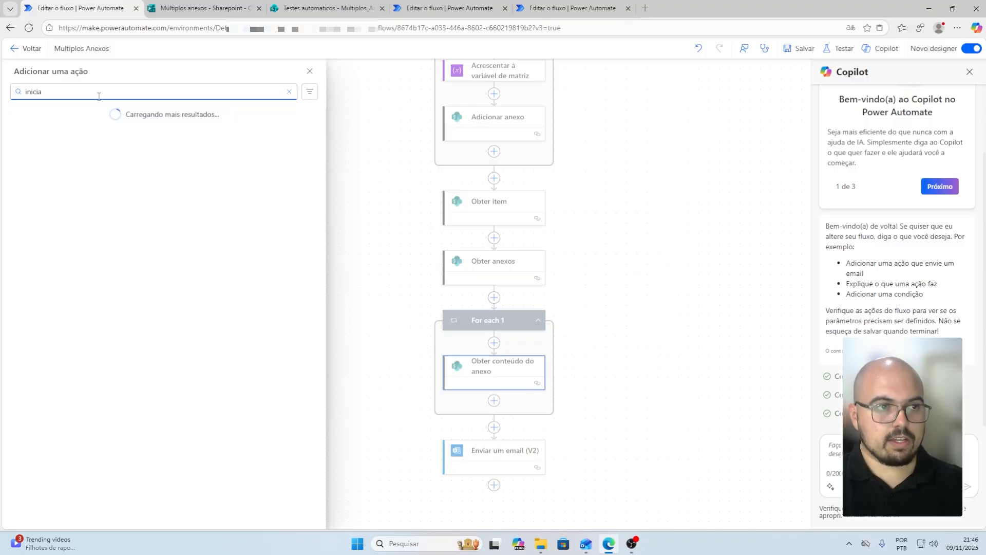
{"action": "type", "text": "lizar"}
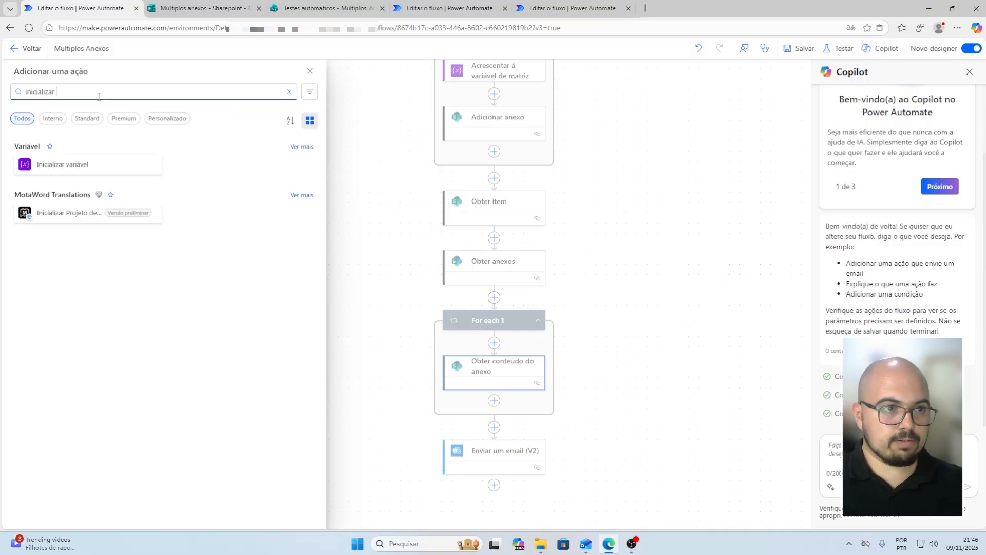
{"action": "left_click", "coordinate": [93, 164]}
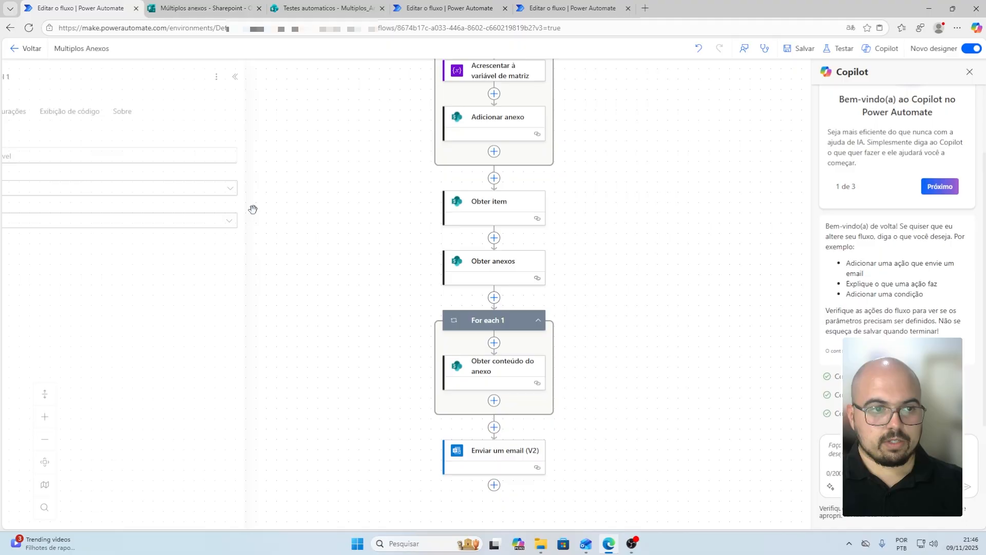
{"action": "left_click", "coordinate": [59, 155]}
{"action": "type", "text": "Anexos Share"}
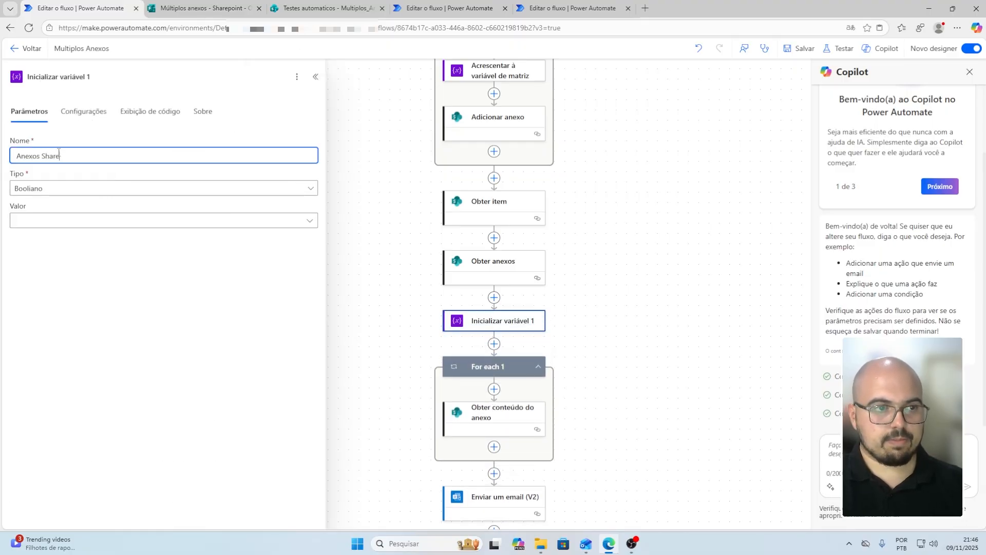
{"action": "type", "text": "point"}
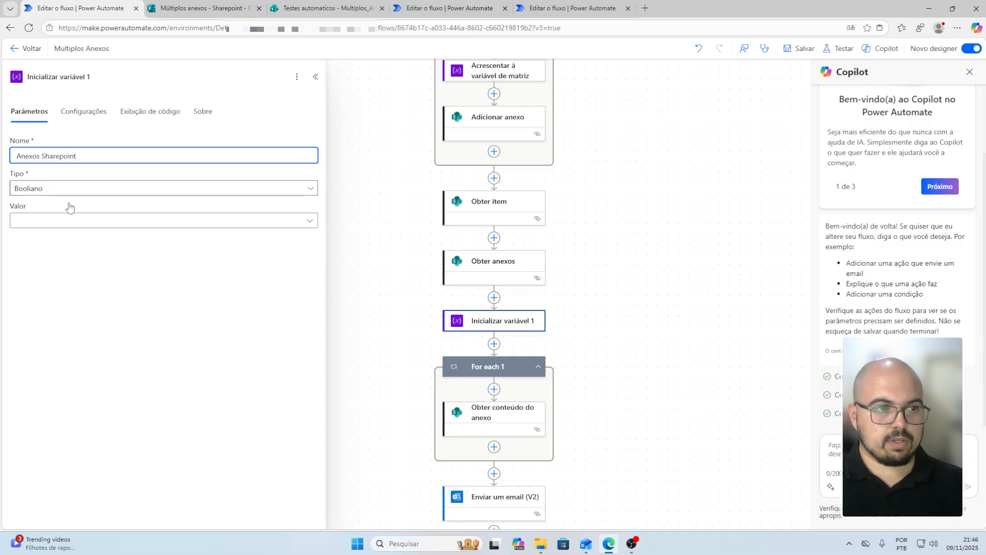
{"action": "left_click", "coordinate": [67, 192]}
{"action": "left_click", "coordinate": [43, 299]}
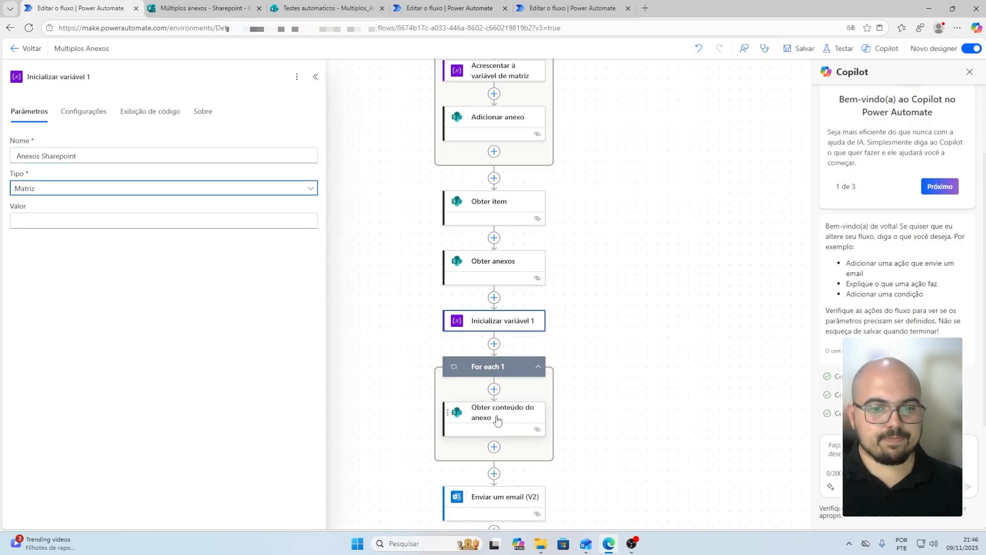
{"action": "left_click", "coordinate": [495, 447]}
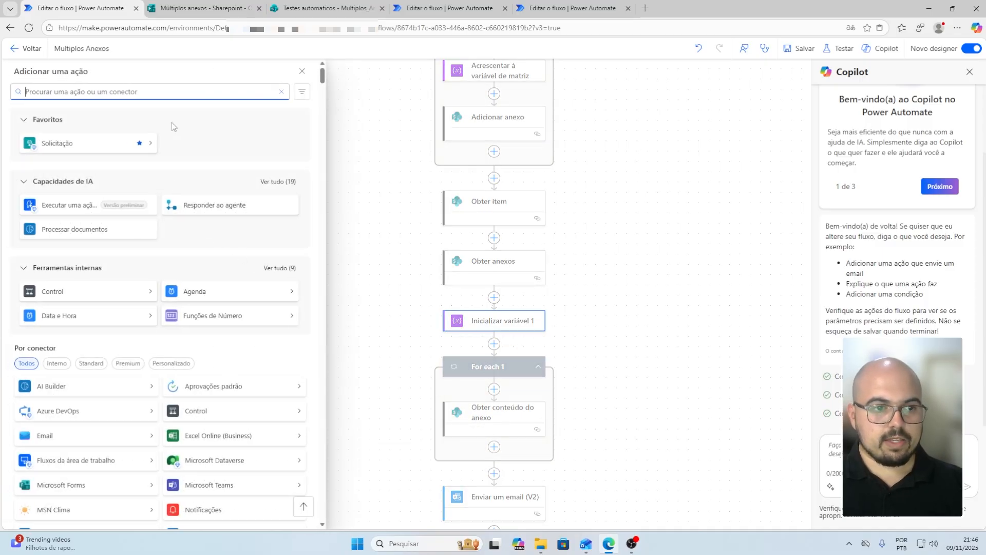
Add an append-to-array step for Anexos Sharepoint with a JSON value starting with "Name":
{"action": "type", "text": "acres"}
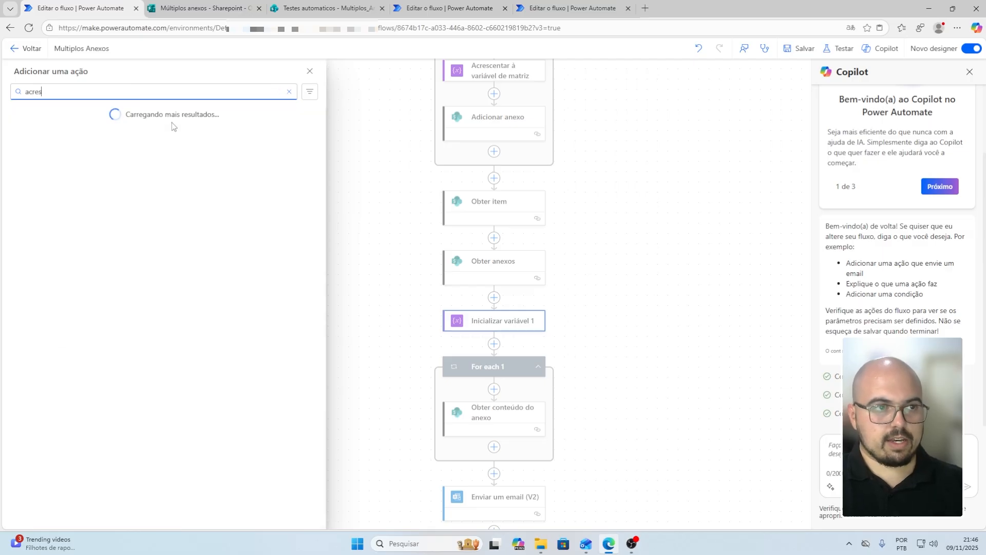
{"action": "type", "text": "centar"}
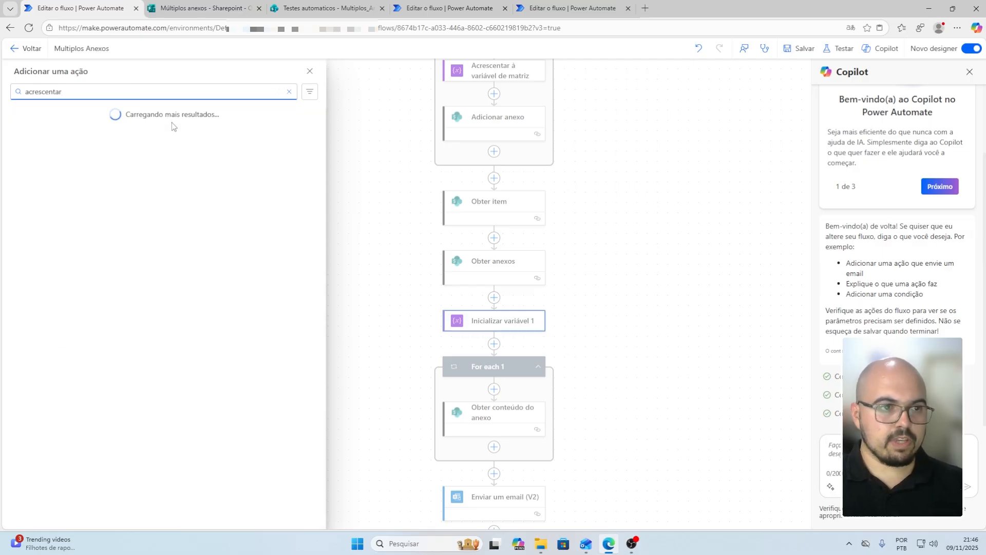
{"action": "left_click", "coordinate": [211, 224]}
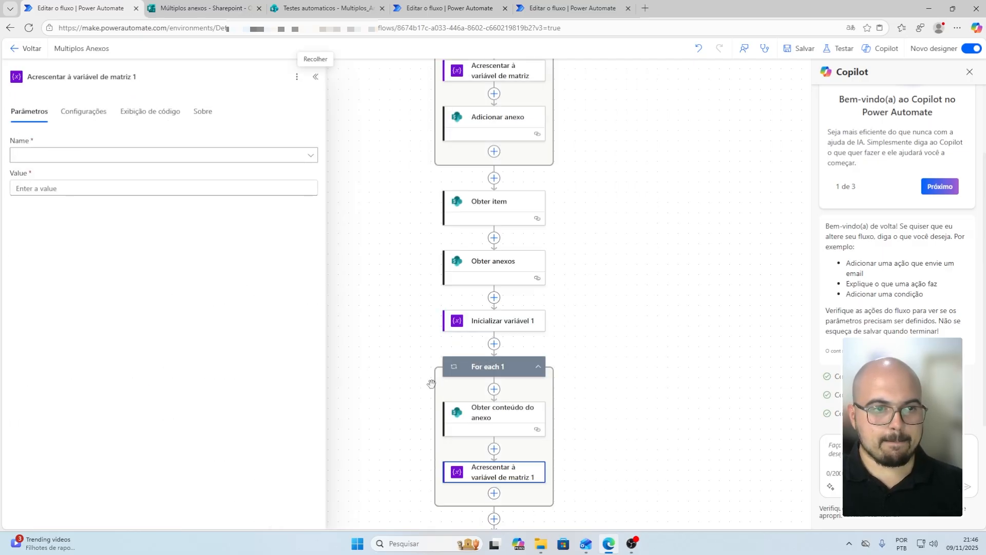
{"action": "left_click", "coordinate": [99, 154]}
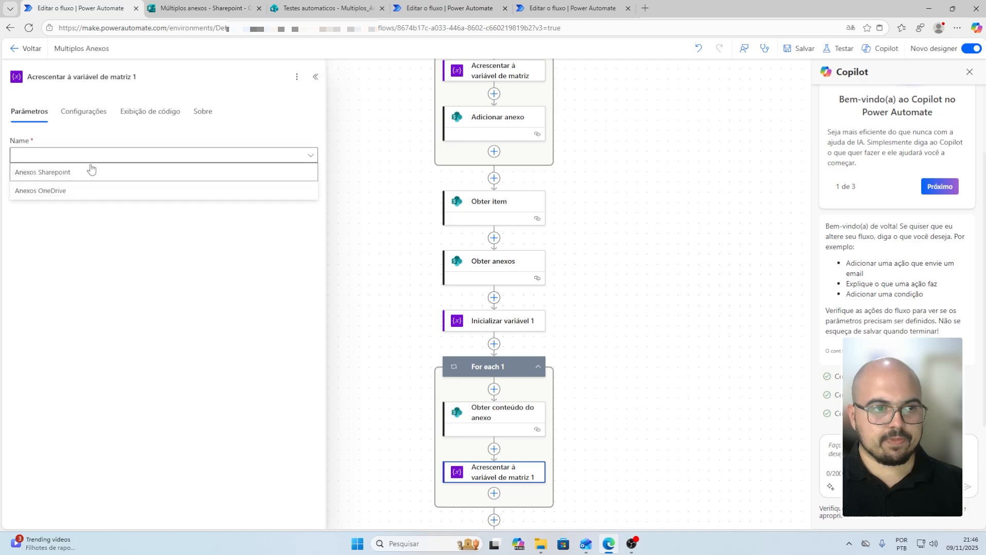
{"action": "left_click", "coordinate": [68, 178]}
{"action": "left_click", "coordinate": [95, 192]}
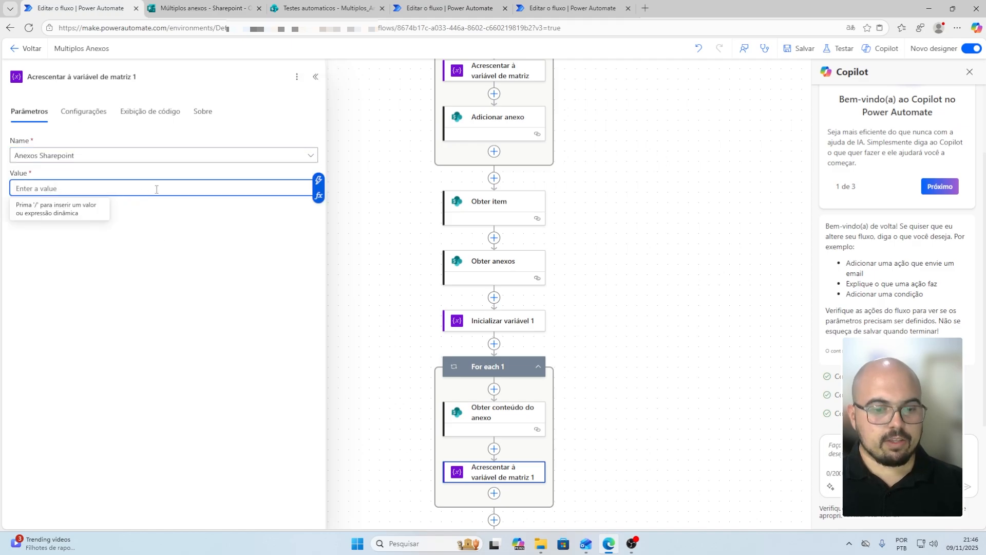
{"action": "type", "text": "{"}
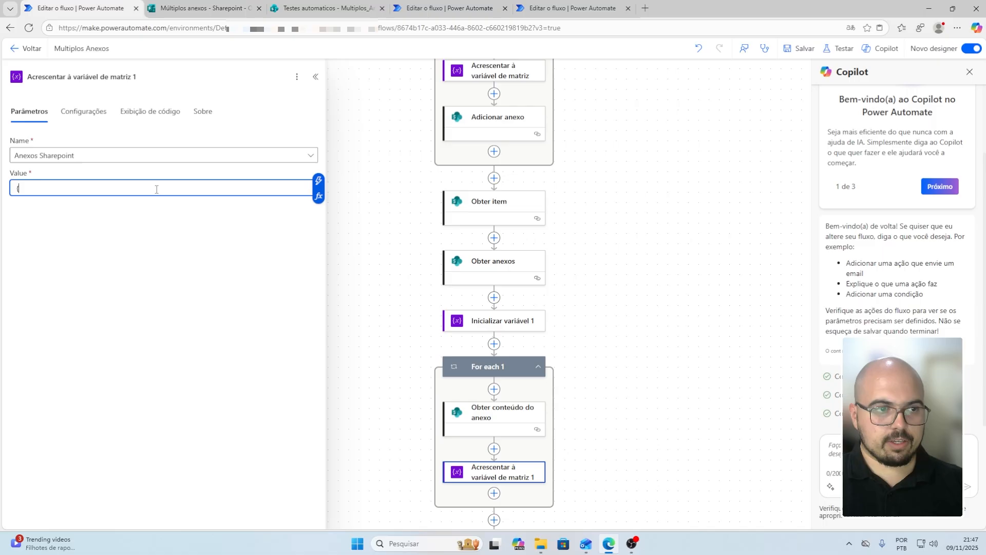
{"action": "key", "text": "Return"}
{"action": "type", "text": "}"}
{"action": "key", "text": "Return"}
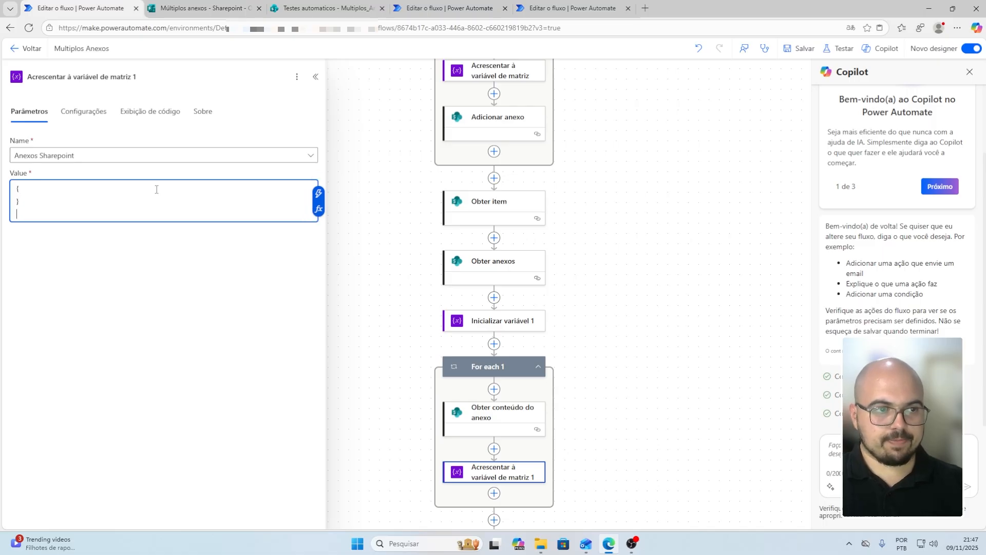
{"action": "key", "text": "BackSpace"}
{"action": "key", "text": "Return"}
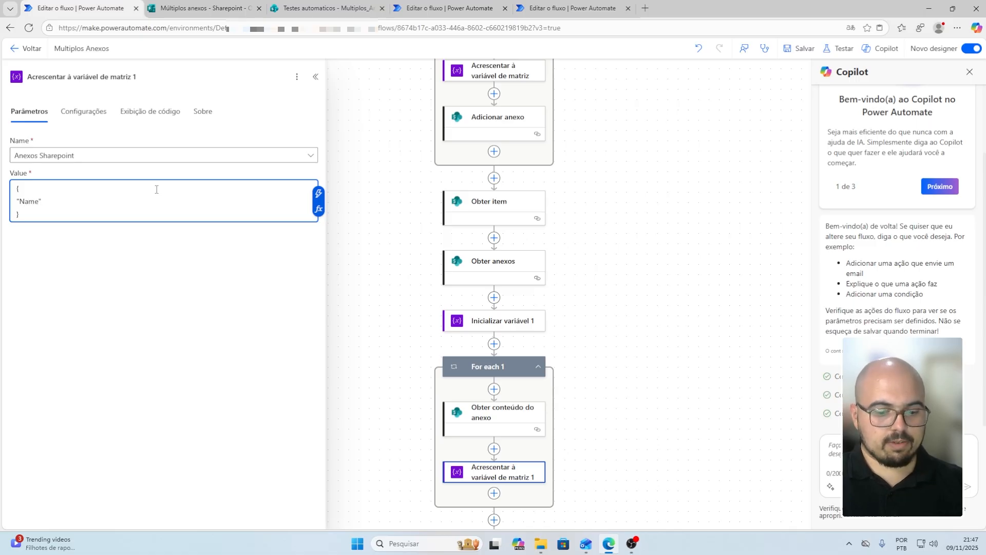
{"action": "type", "text": "\"Name\":"}
{"action": "key", "text": "Return"}
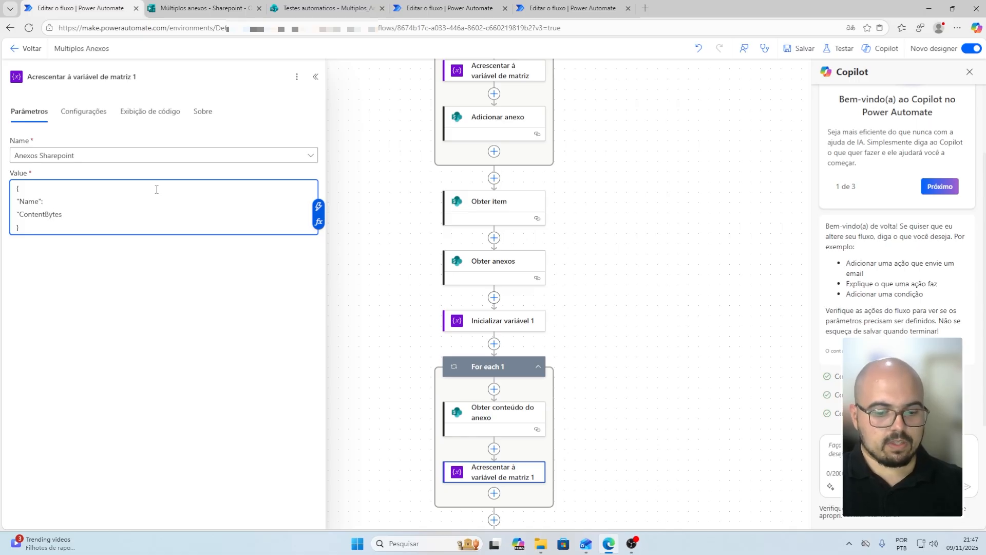
{"action": "key", "text": "Up"}
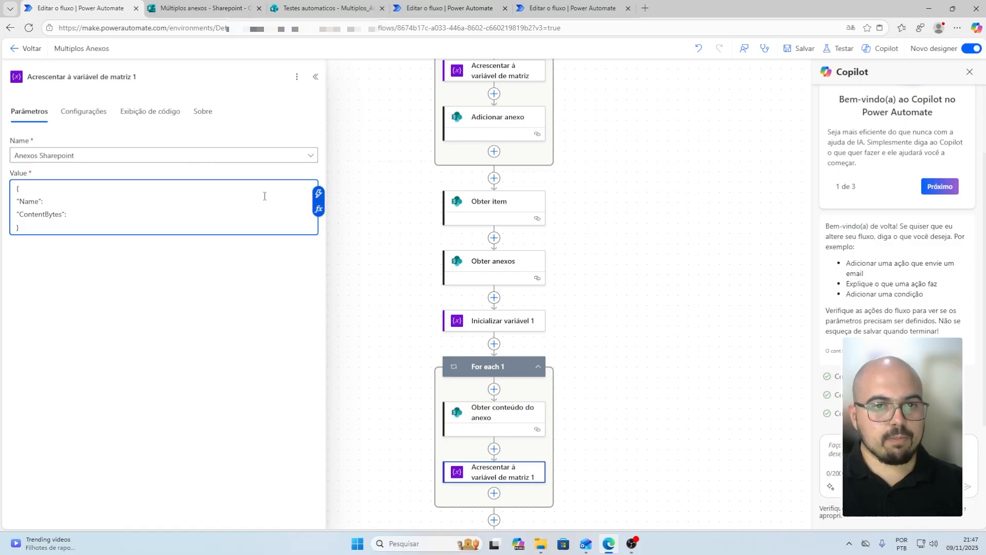
Set the Name value to the expression items('For_each_1')?['DisplayName']
{"action": "left_click", "coordinate": [319, 195]}
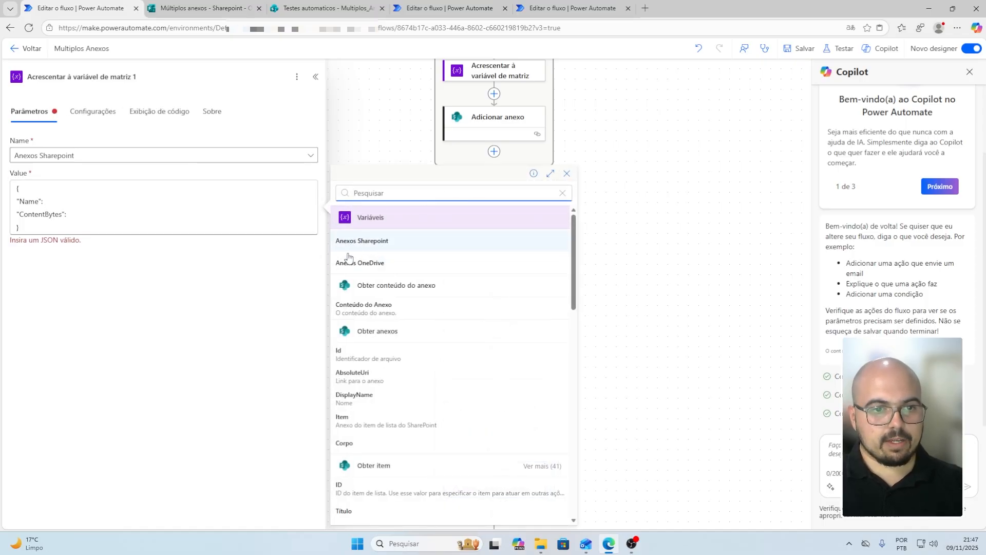
{"action": "left_click", "coordinate": [67, 202]}
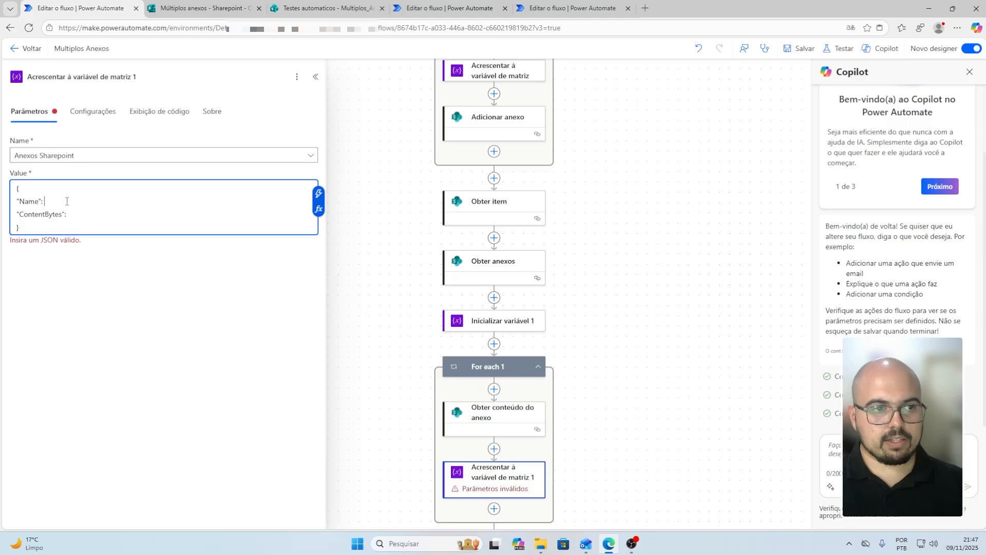
{"action": "left_click", "coordinate": [319, 208]}
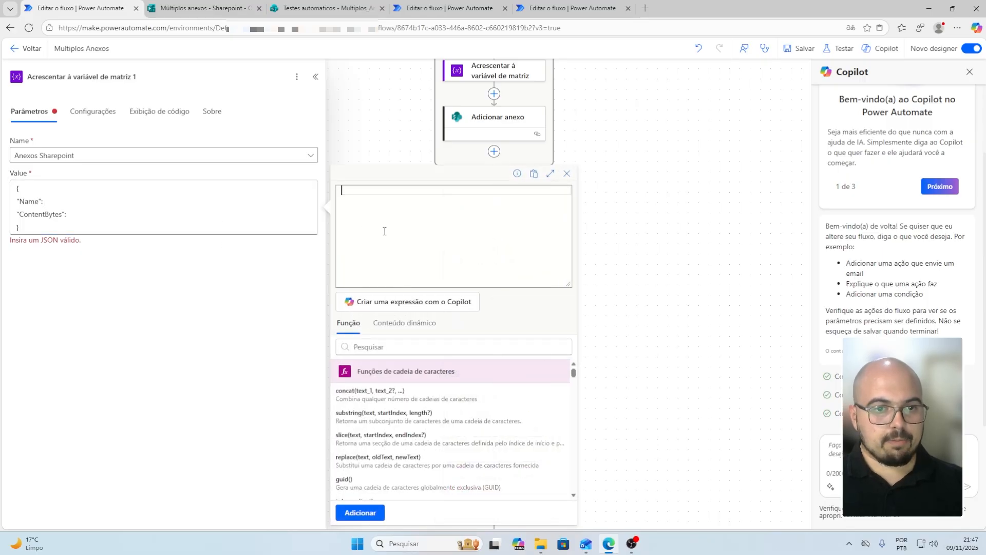
{"action": "type", "text": "items"}
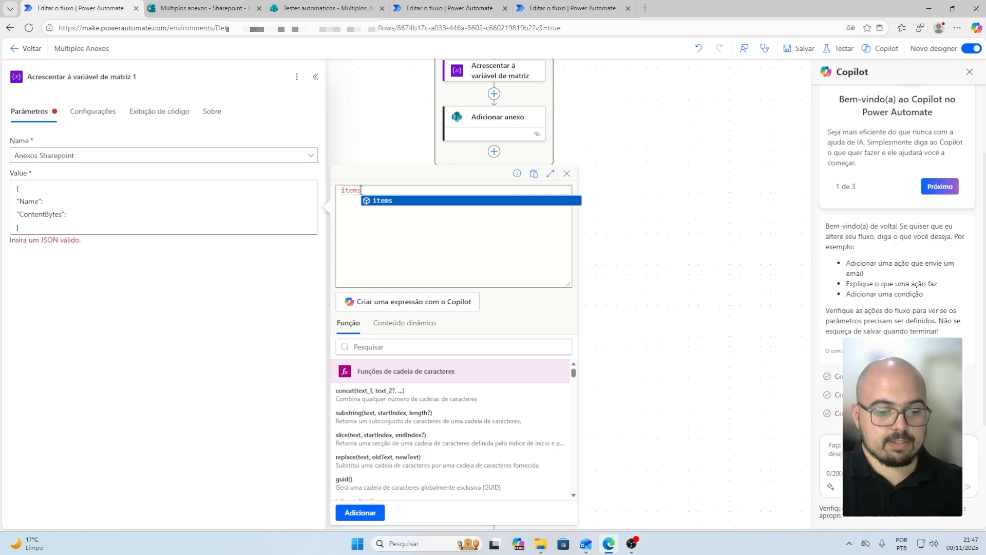
{"action": "type", "text": "("}
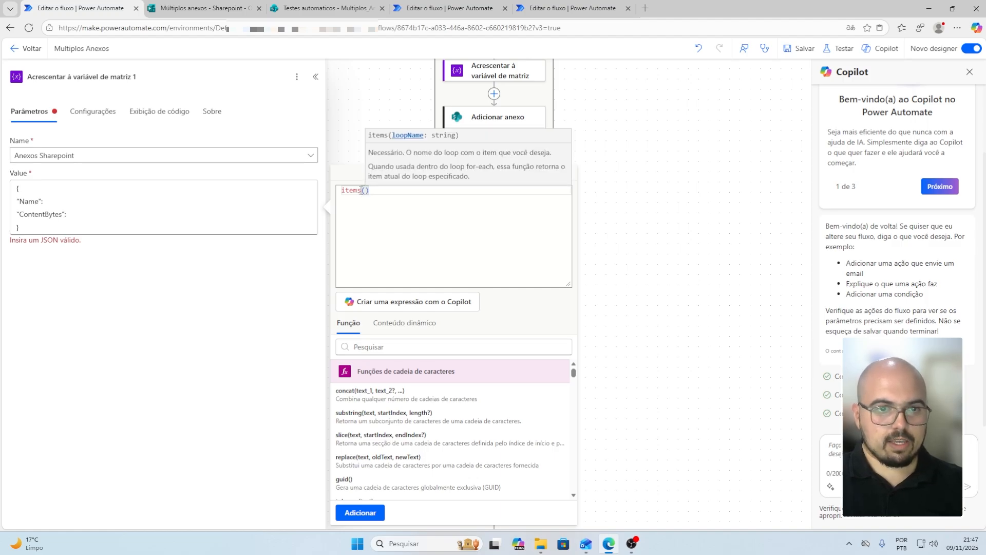
{"action": "scroll", "coordinate": [693, 180], "scroll_direction": "down", "scroll_amount": 7}
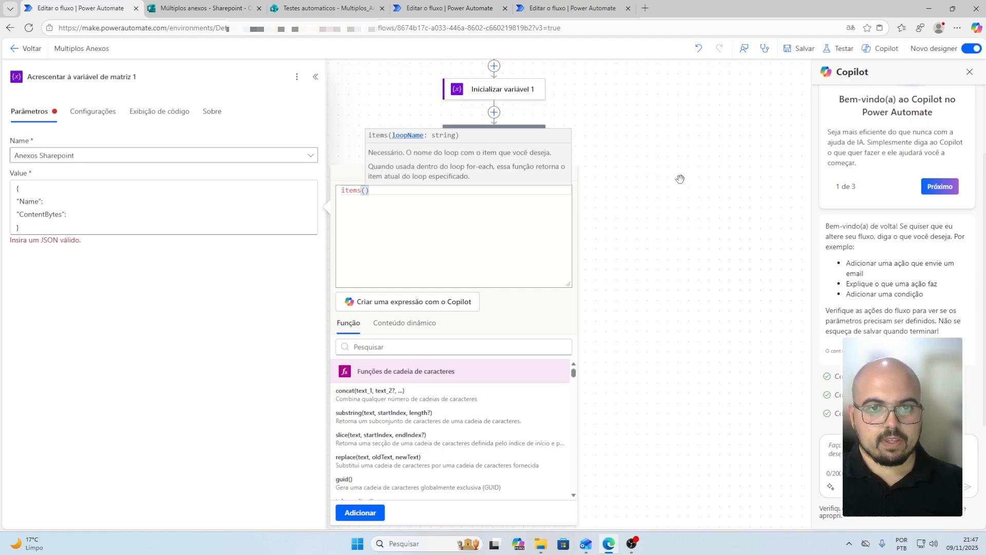
{"action": "scroll", "coordinate": [680, 178], "scroll_direction": "up", "scroll_amount": 1}
{"action": "type", "text": "\""}
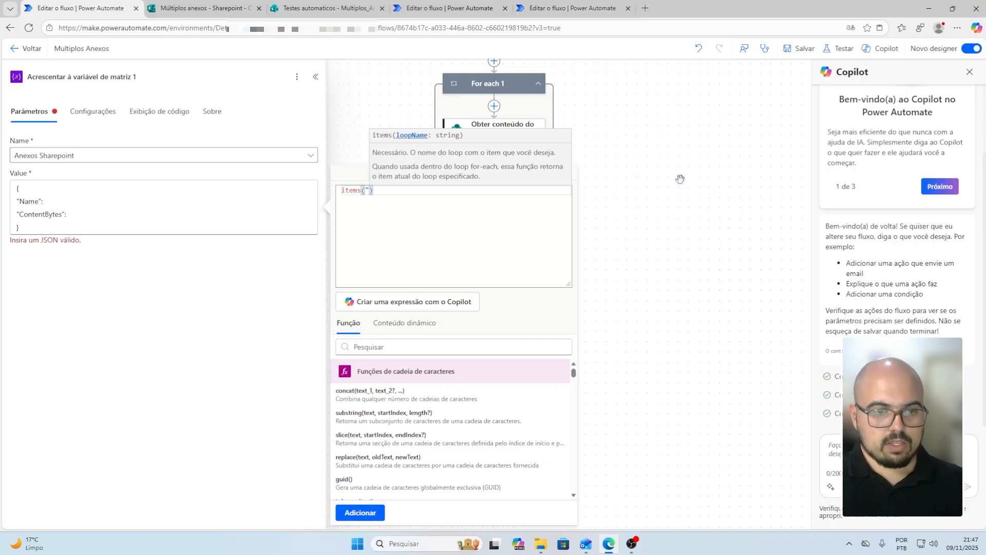
{"action": "type", "text": "For "}
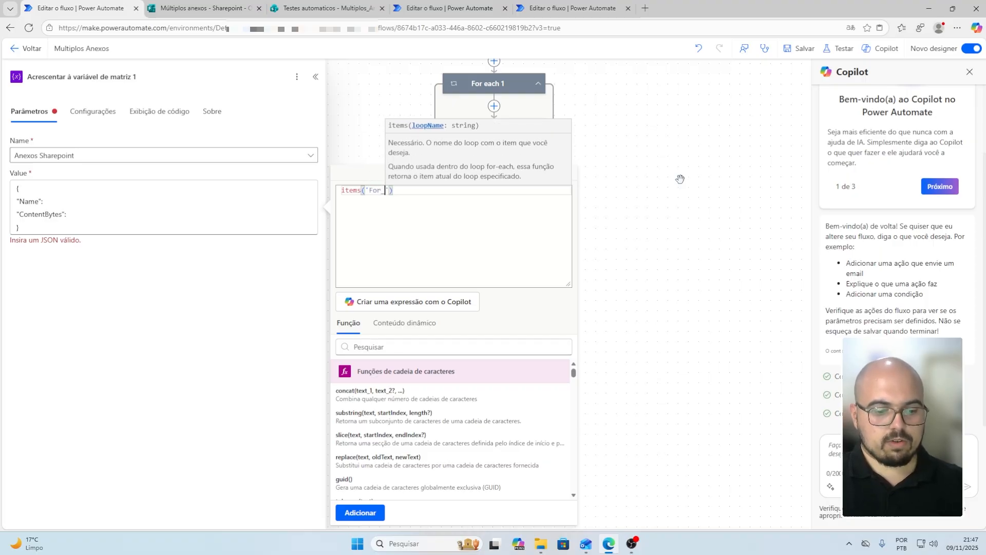
{"action": "type", "text": "each)"}
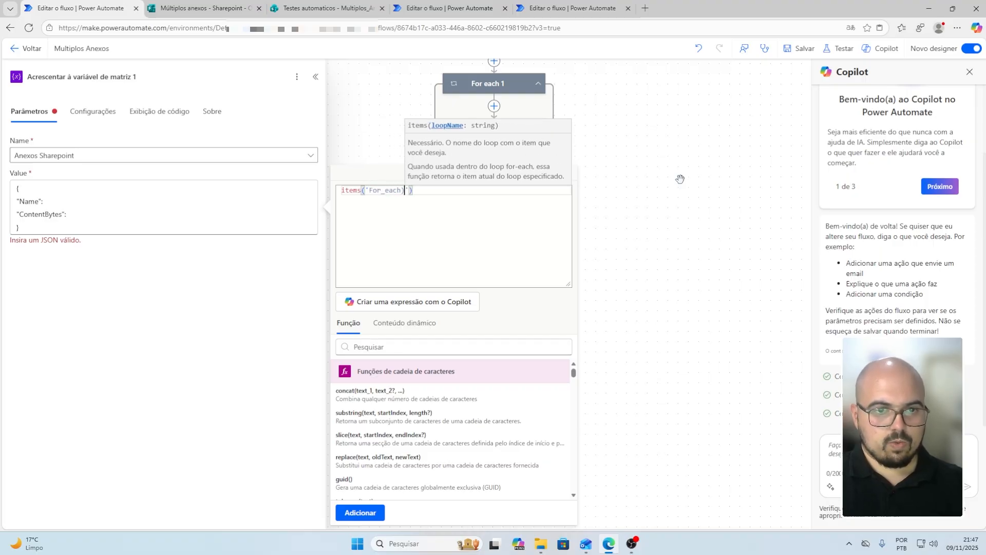
{"action": "key", "text": "BackSpace"}
{"action": "type", "text": "_1')"}
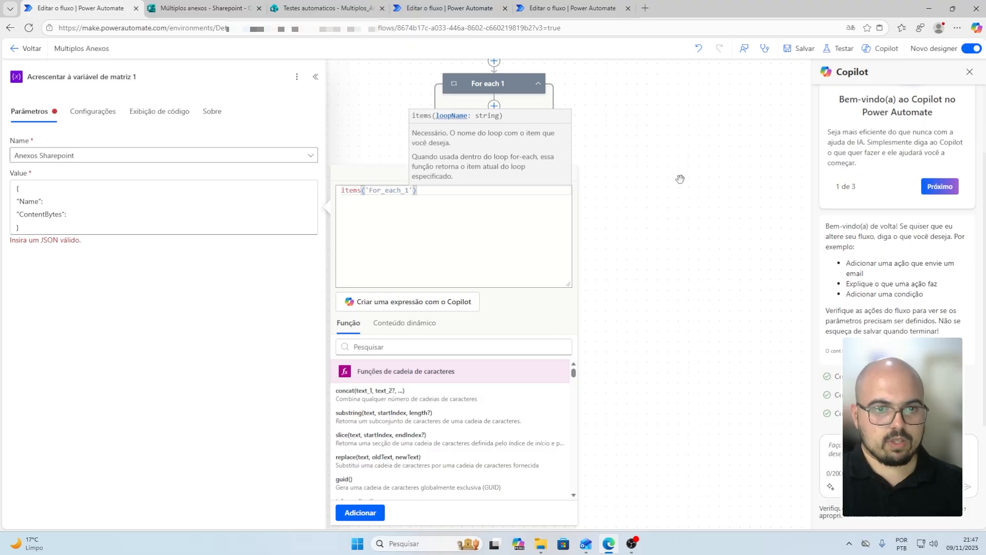
{"action": "type", "text": "?"}
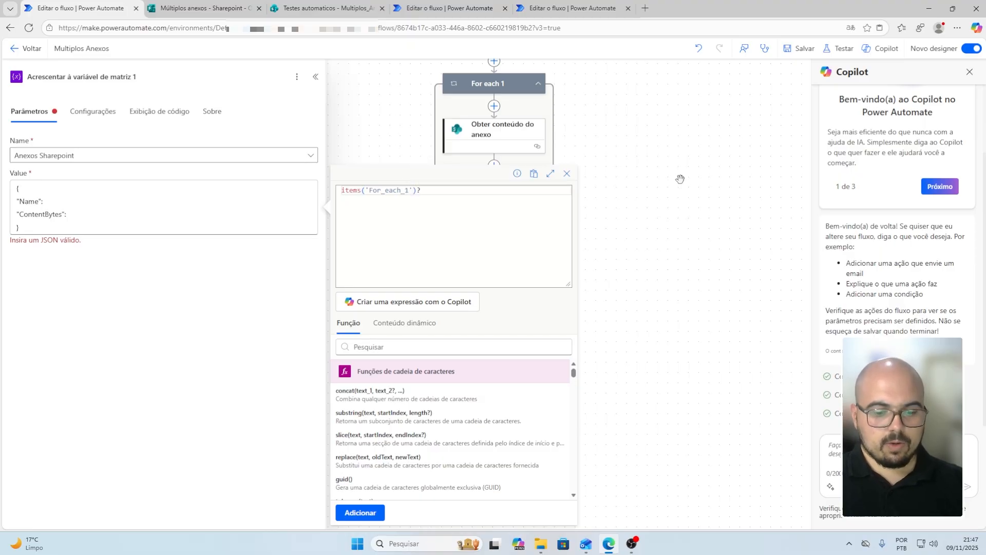
{"action": "type", "text": "['"}
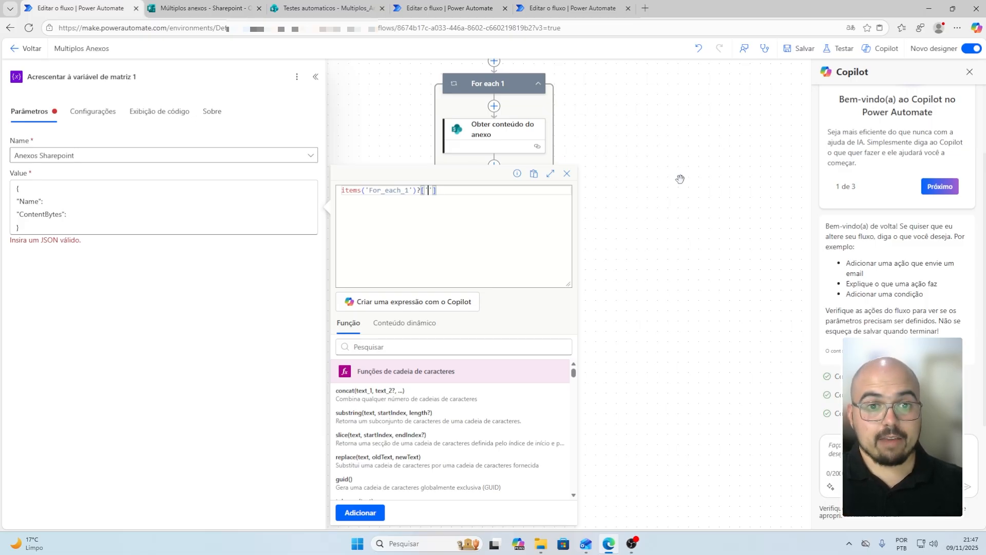
{"action": "type", "text": "Name"}
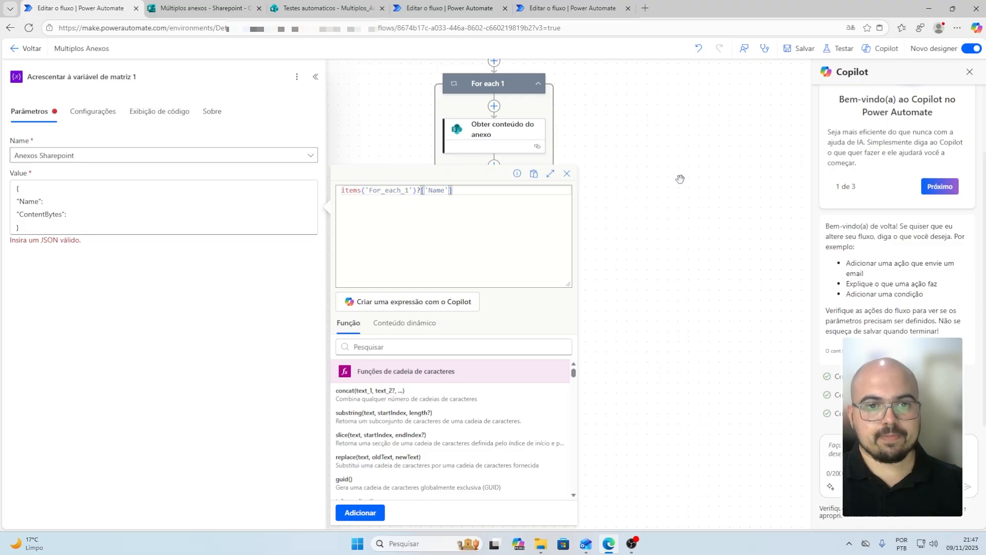
{"action": "key", "text": "BackSpace"}
{"action": "key", "text": "BackSpace"}
{"action": "key", "text": "BackSpace"}
{"action": "key", "text": "BackSpace"}
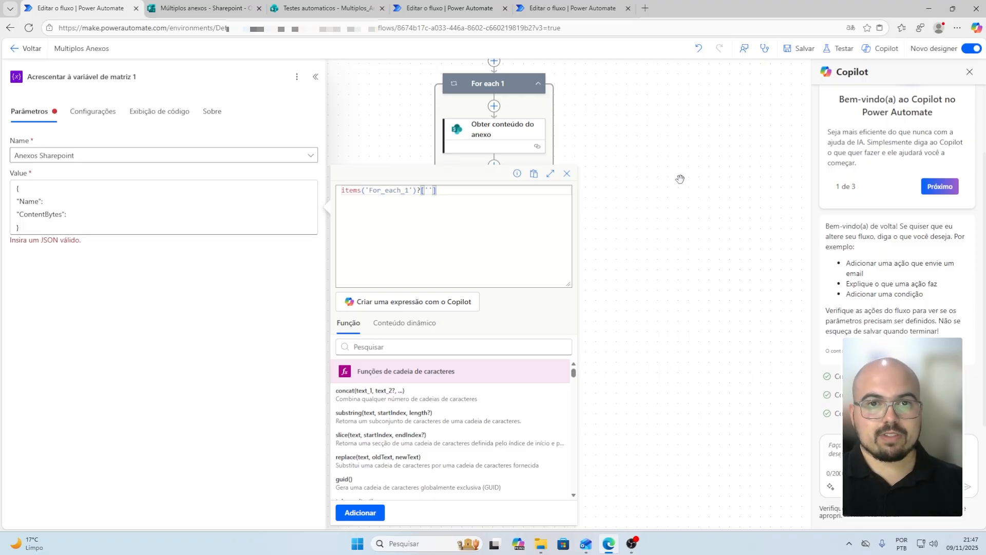
{"action": "type", "text": "D"}
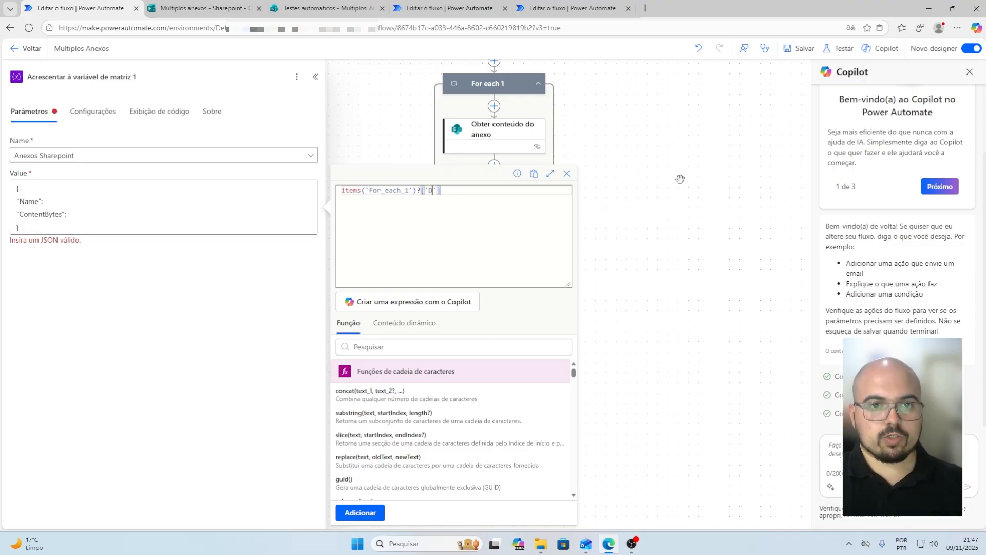
{"action": "type", "text": "isplayN"}
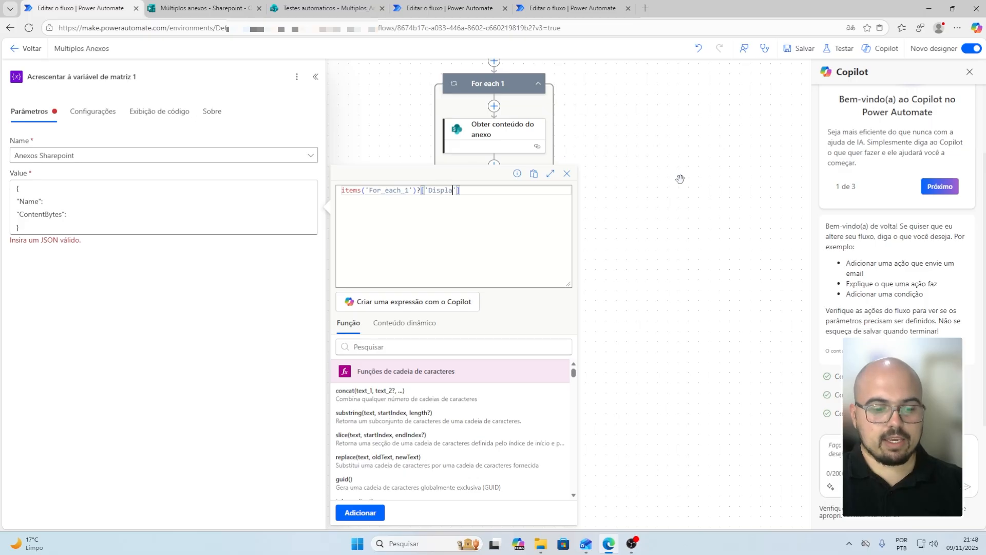
{"action": "type", "text": "ame"}
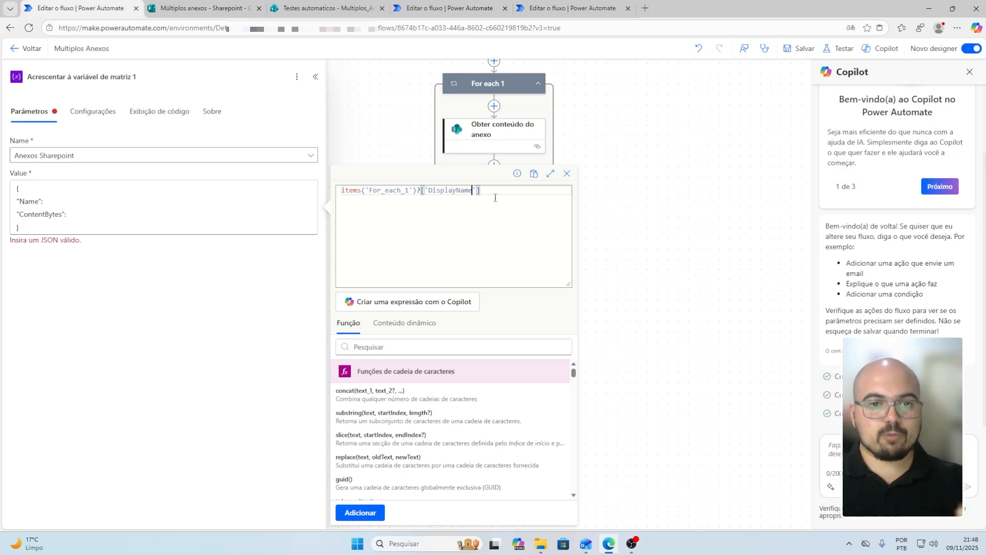
{"action": "key", "text": "Left"}
{"action": "key", "text": "Left"}
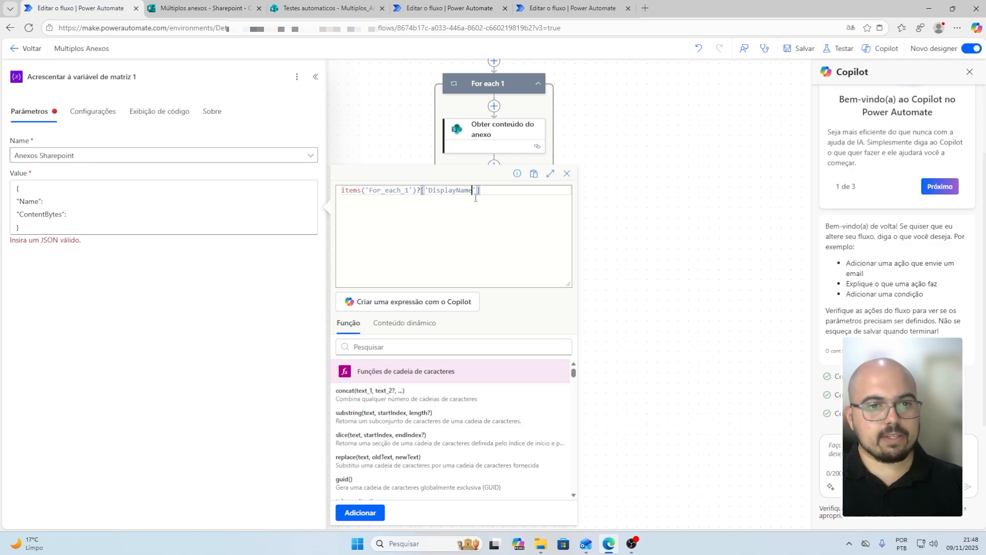
{"action": "left_click", "coordinate": [360, 513]}
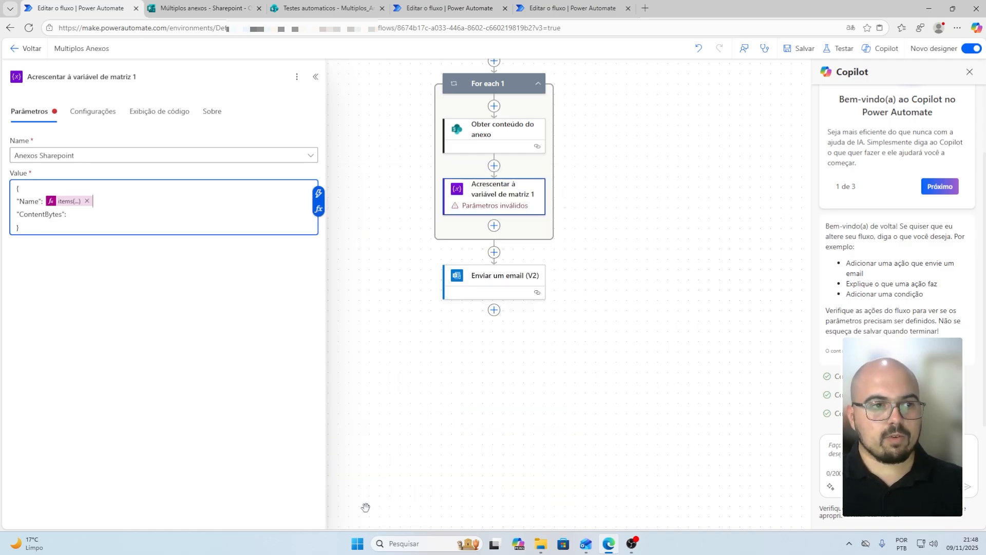
Add a comma and set ContentBytes to Conteúdo do Anexo, completing the array entry
{"action": "type", "text": ","}
{"action": "left_click", "coordinate": [91, 215]}
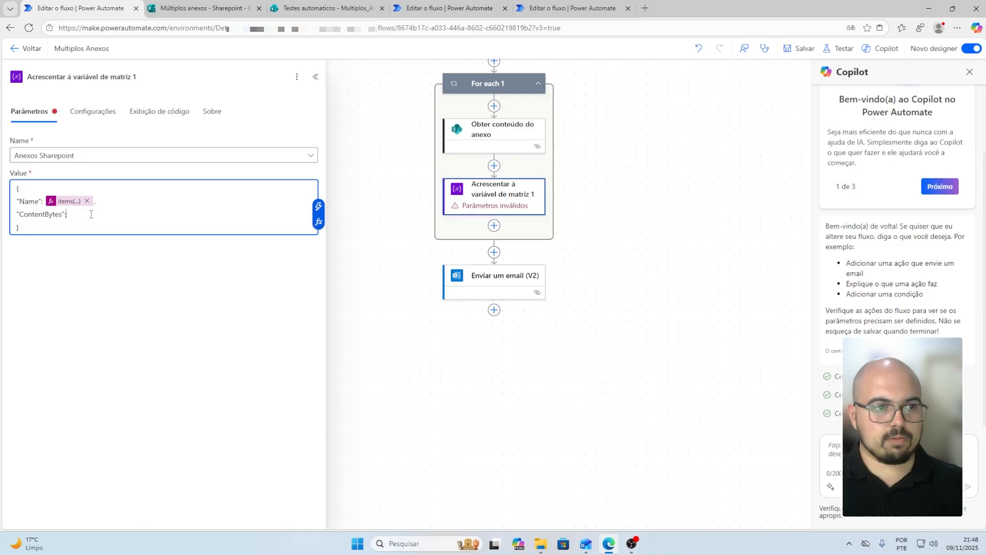
{"action": "left_click", "coordinate": [318, 206]}
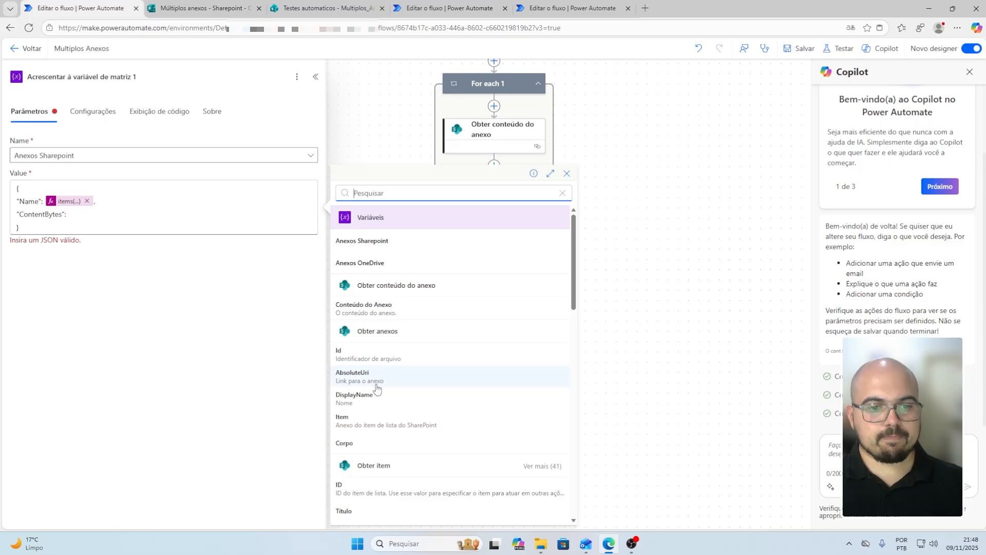
{"action": "left_click", "coordinate": [397, 310]}
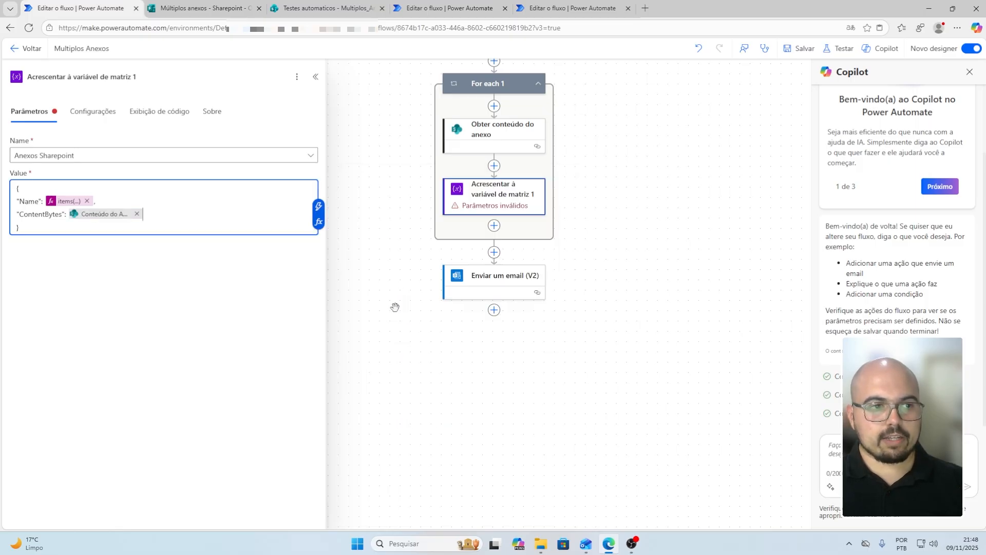
{"action": "left_click", "coordinate": [97, 228]}
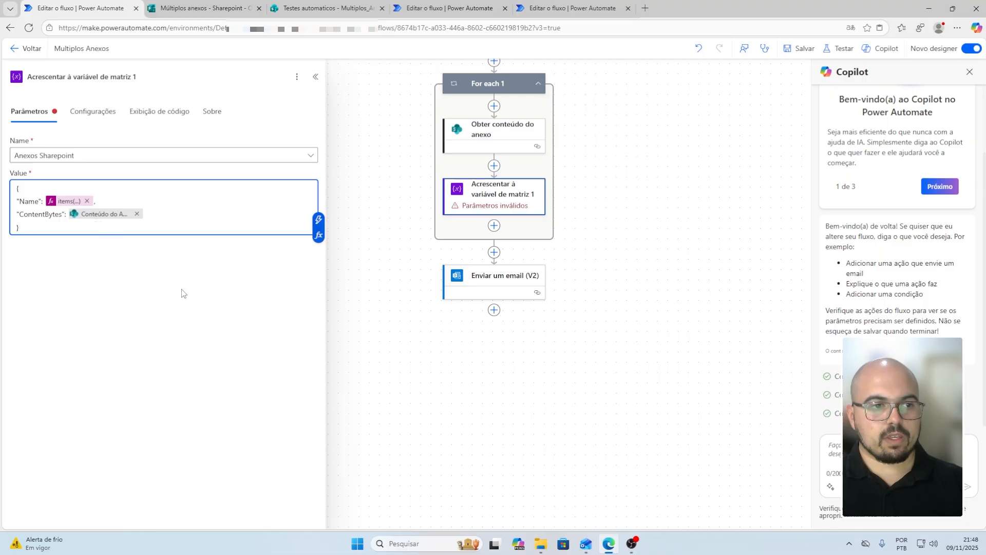
{"action": "left_click", "coordinate": [599, 212]}
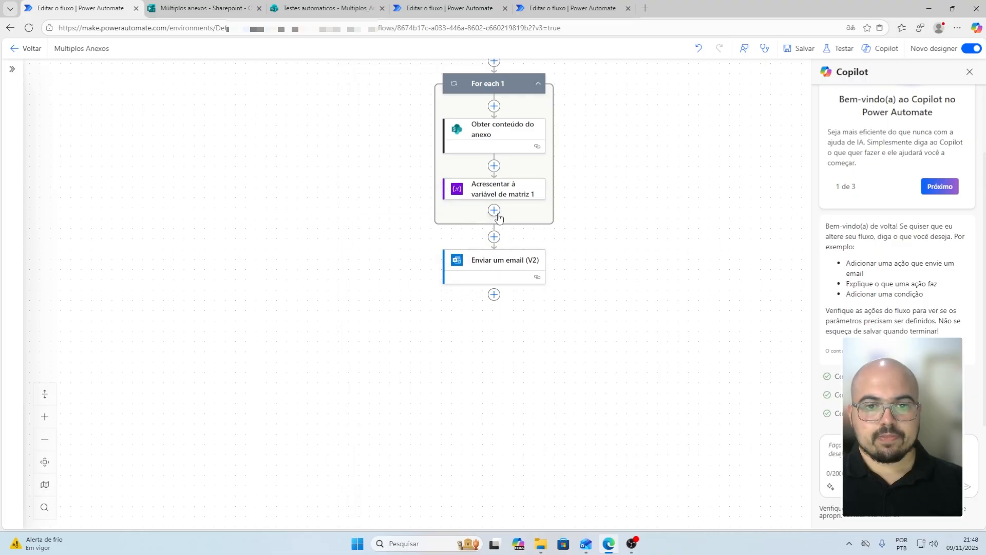
{"action": "scroll", "coordinate": [498, 216], "scroll_direction": "up", "scroll_amount": 1}
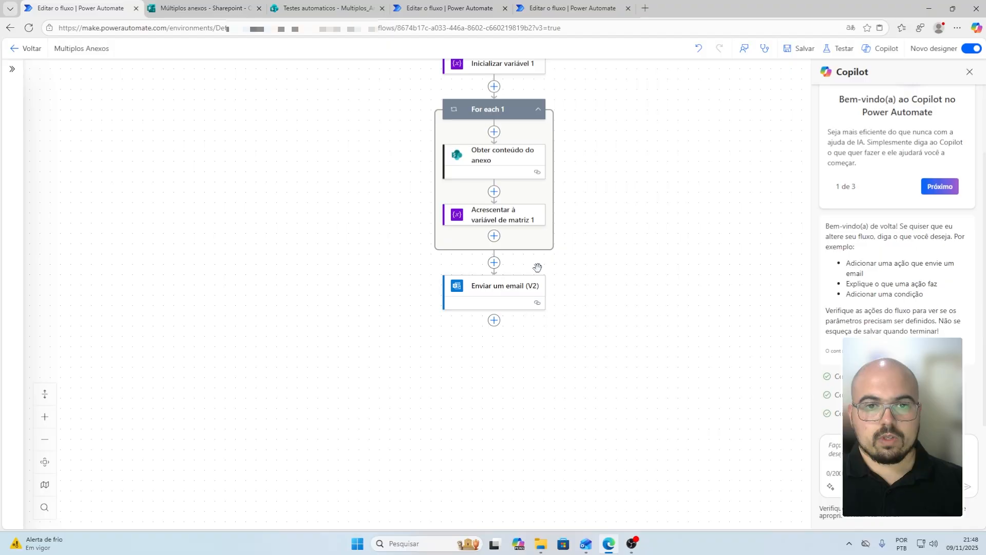
{"action": "left_click", "coordinate": [501, 288]}
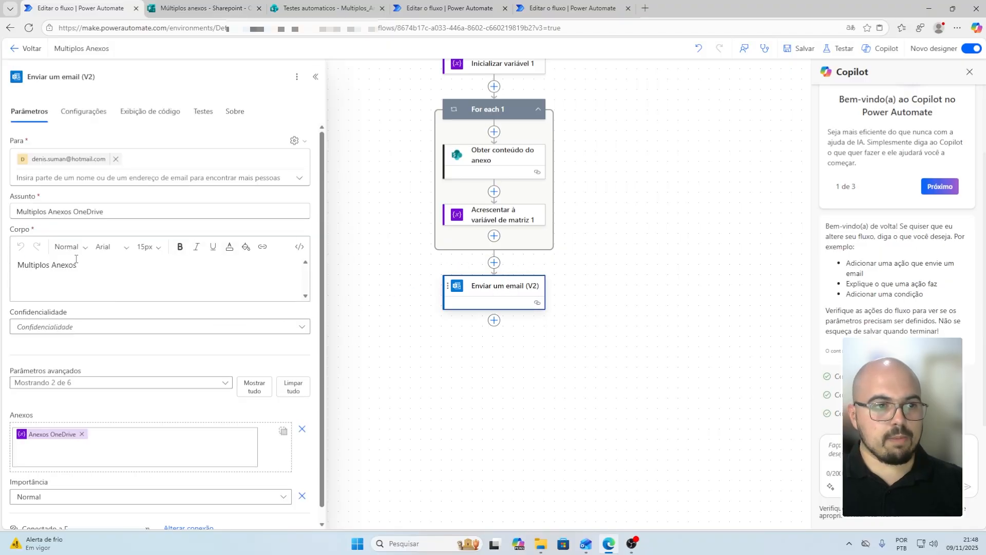
Change the email subject from OneDrive to 'Multiplos Anexos Sharepoint'
{"action": "scroll", "coordinate": [72, 278], "scroll_direction": "down", "scroll_amount": 1}
{"action": "left_click", "coordinate": [79, 197]}
{"action": "double_click", "coordinate": [79, 197]}
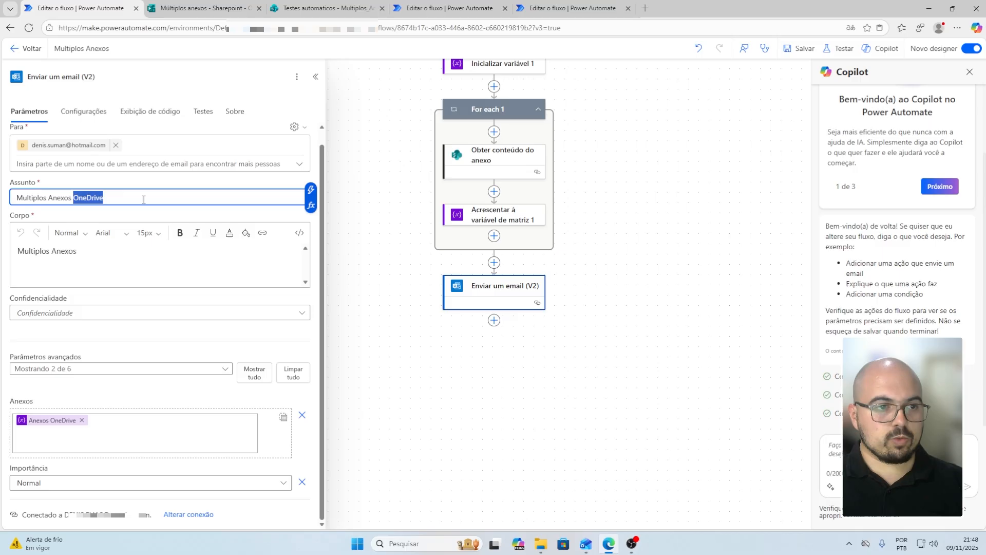
{"action": "key", "text": "BackSpace"}
{"action": "type", "text": "Sharepoint"}
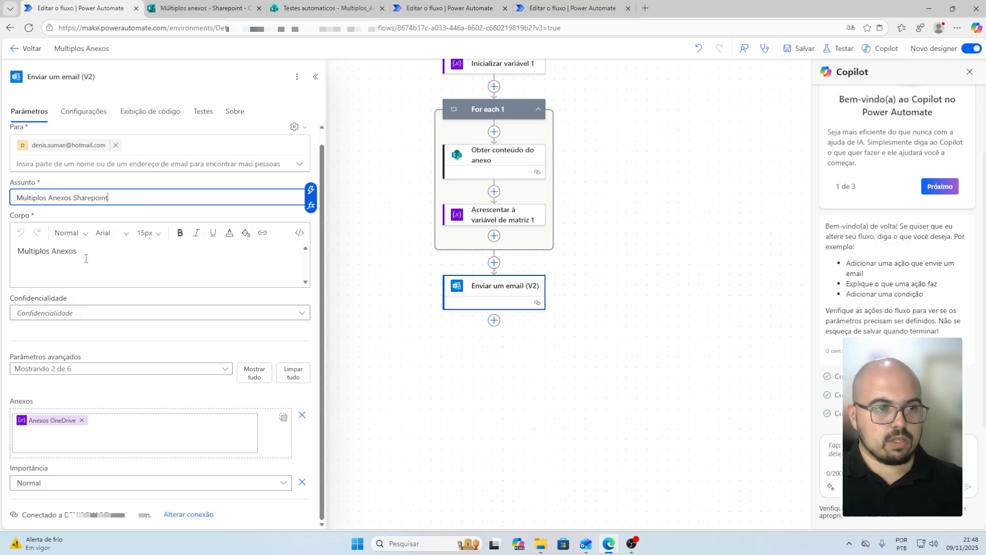
{"action": "left_click", "coordinate": [88, 256]}
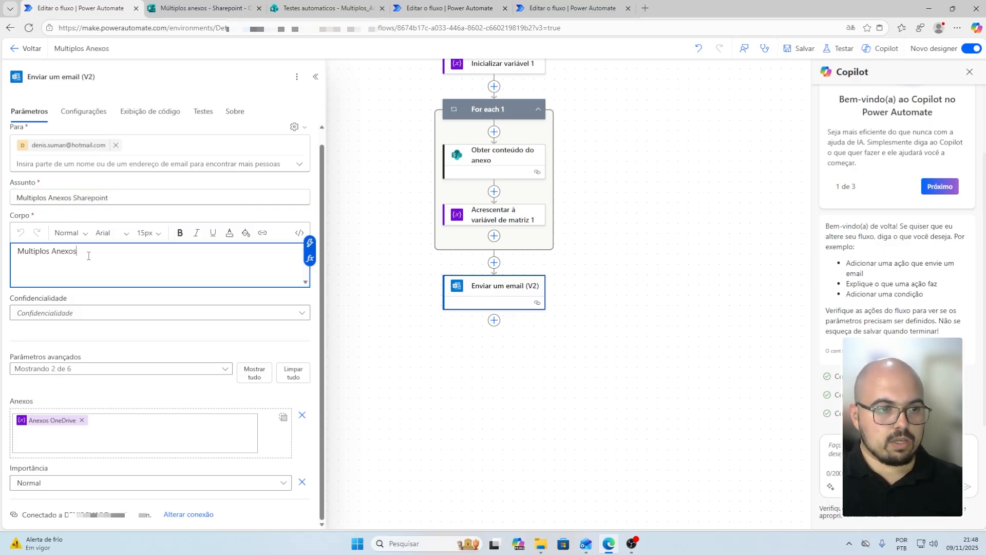
Replace the email attachments with the Anexos Sharepoint array and save the flow
{"action": "left_click", "coordinate": [82, 421]}
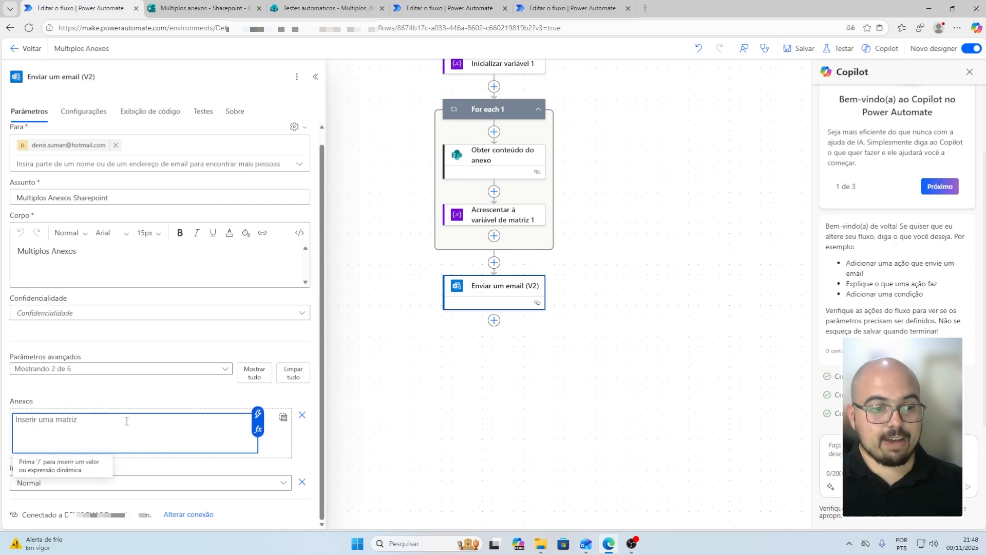
{"action": "left_click", "coordinate": [258, 413]}
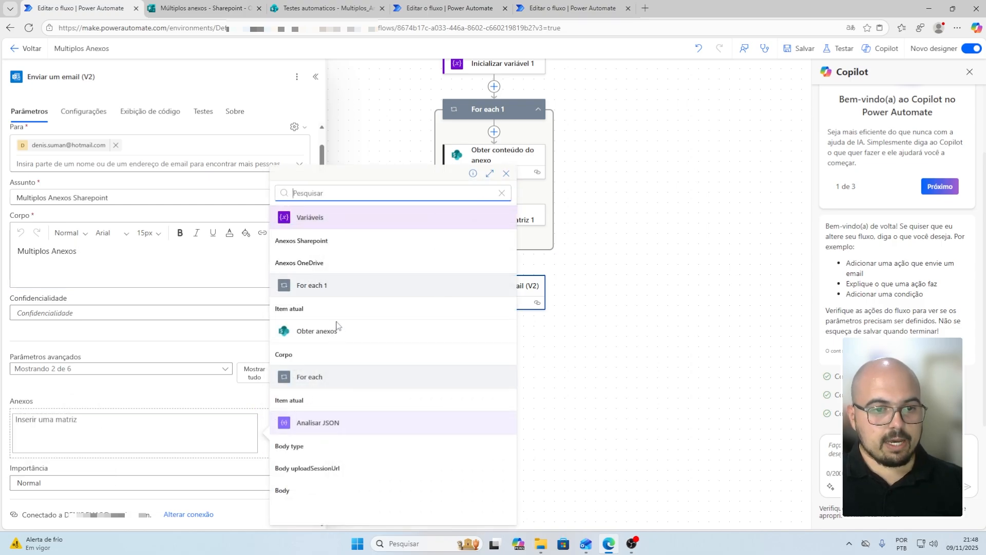
{"action": "left_click", "coordinate": [317, 243]}
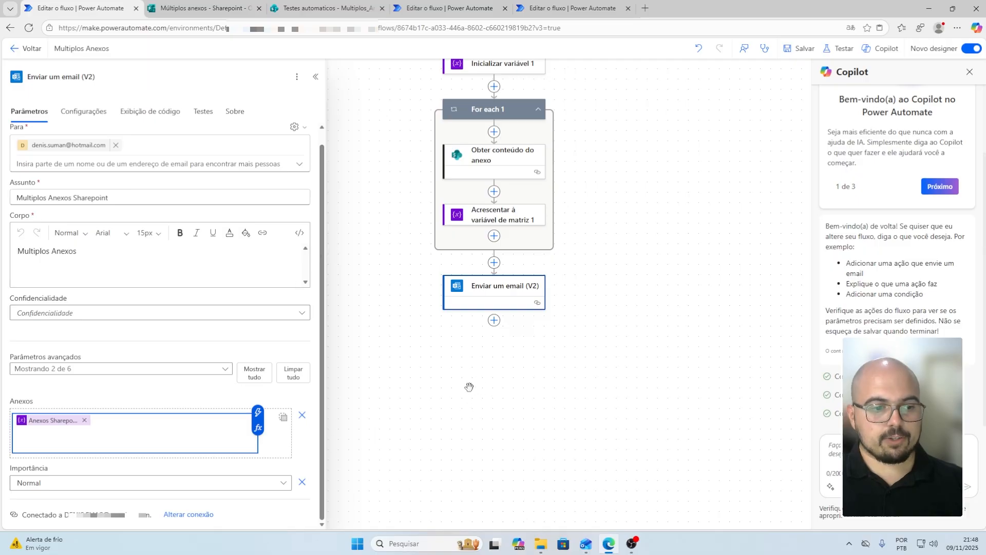
{"action": "left_click", "coordinate": [551, 323]}
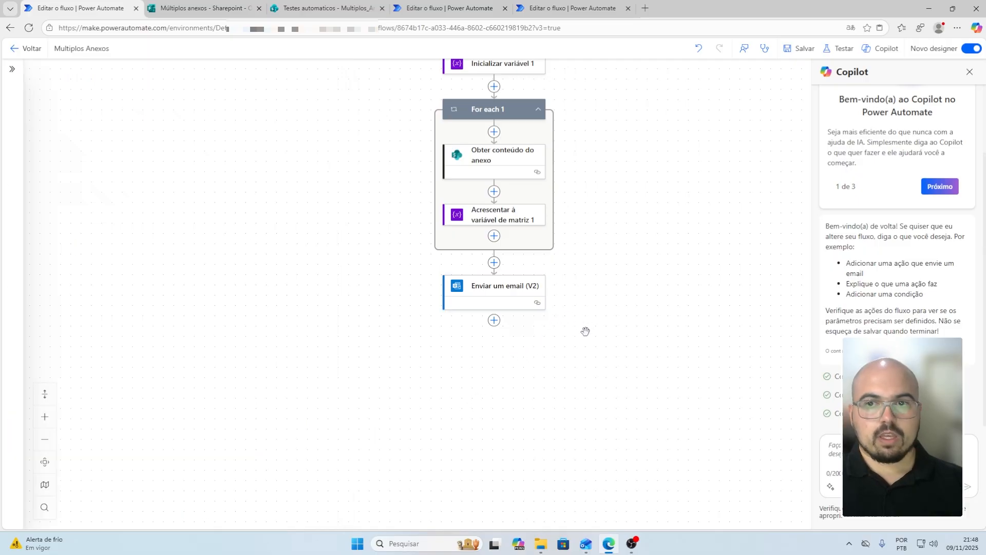
{"action": "left_click", "coordinate": [801, 49]}
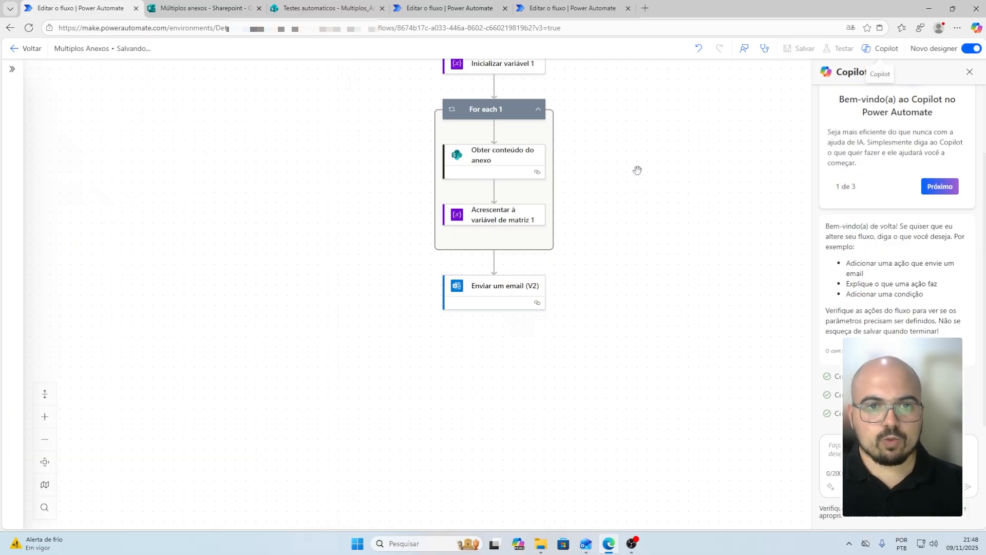
Submit another form response with Carreira_Natureza, img-2417 and natureza images uploaded, then return to the flow
{"action": "left_click", "coordinate": [197, 9]}
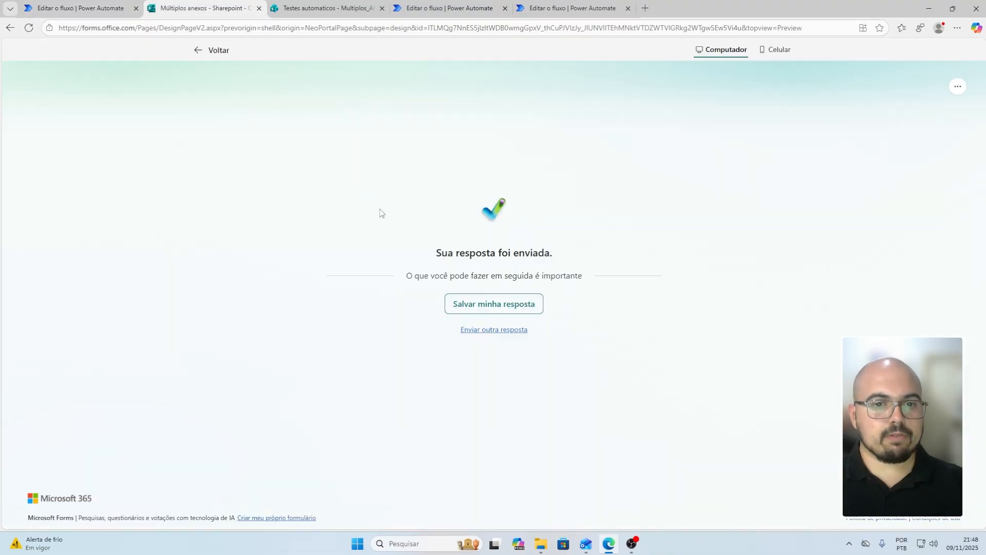
{"action": "left_click", "coordinate": [514, 331]}
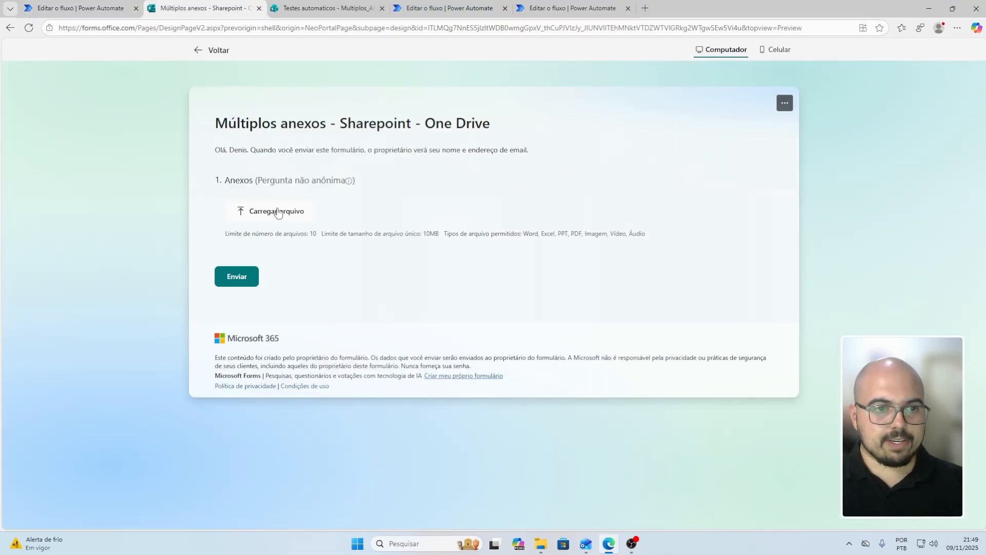
{"action": "left_click", "coordinate": [280, 210]}
{"action": "left_click_drag", "start_coordinate": [115, 160], "coordinate": [260, 67]}
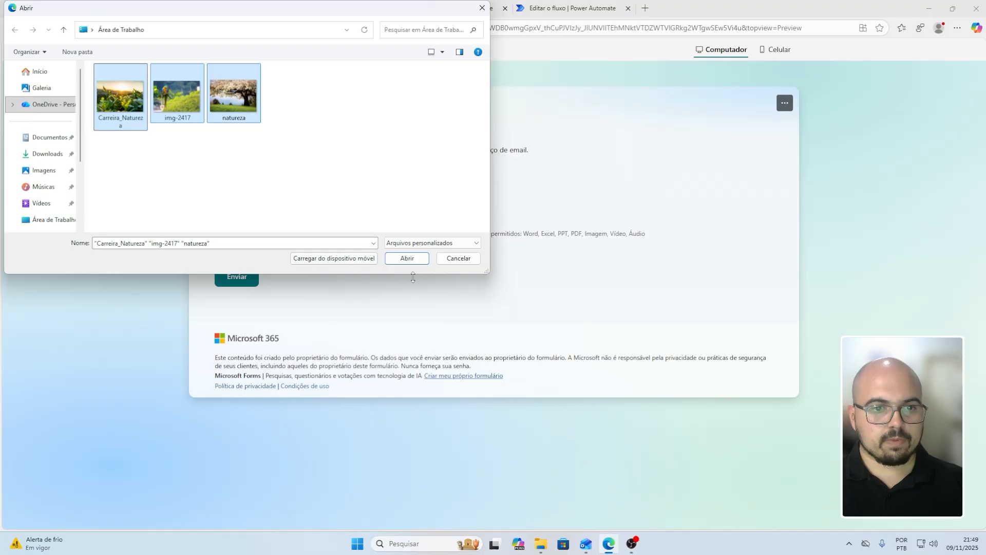
{"action": "left_click", "coordinate": [407, 258]}
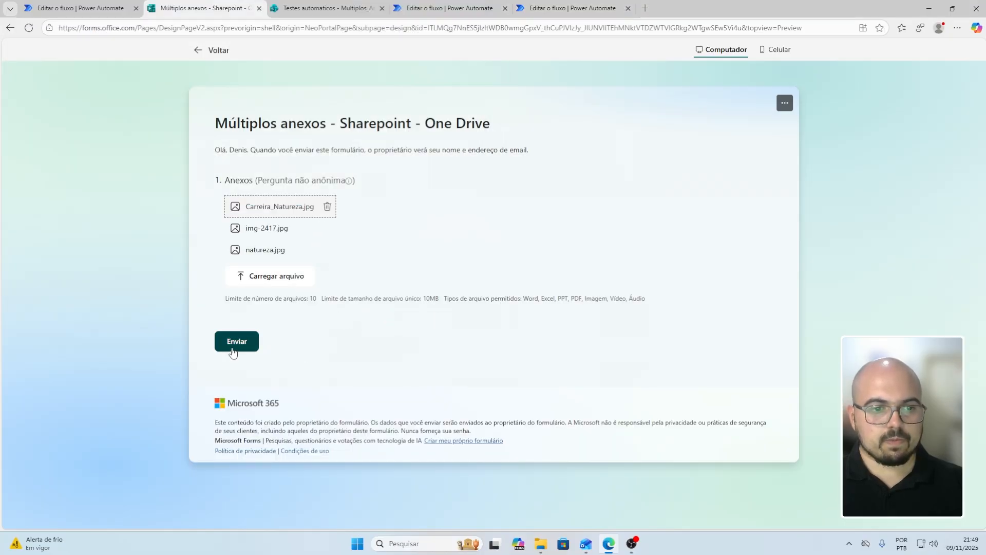
{"action": "left_click", "coordinate": [233, 347]}
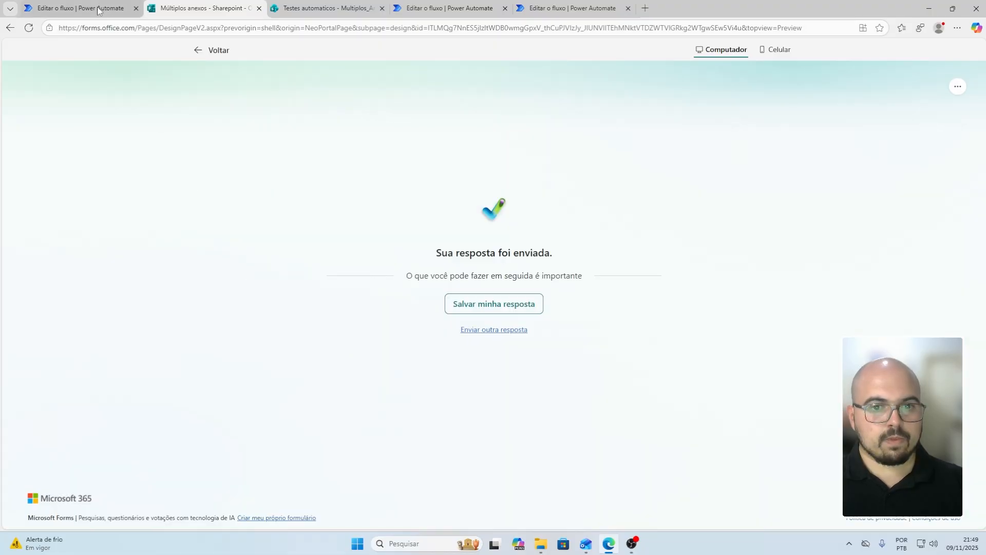
{"action": "left_click", "coordinate": [99, 10]}
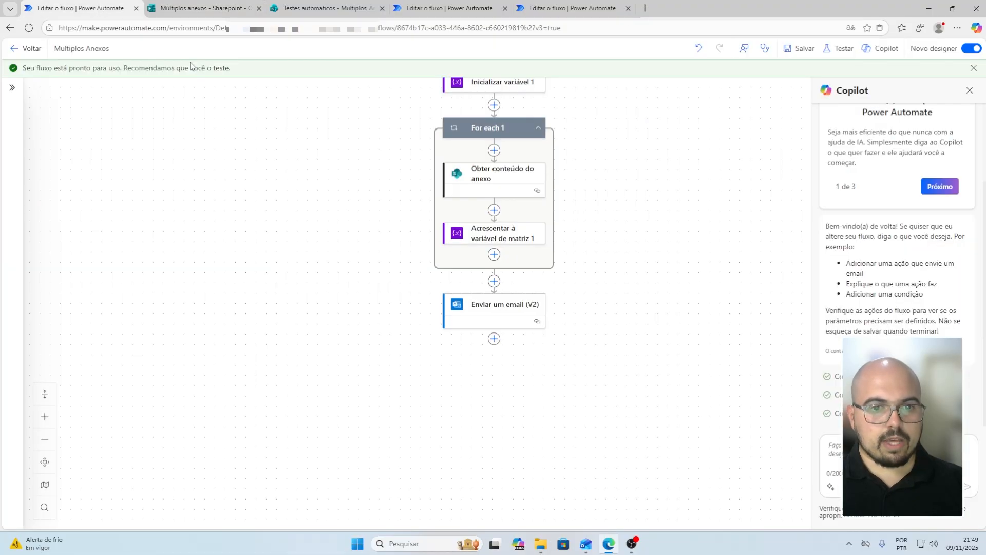
Refresh the flow's run history to confirm the 21:51 run succeeded, then bring up Outlook
{"action": "left_click", "coordinate": [29, 50]}
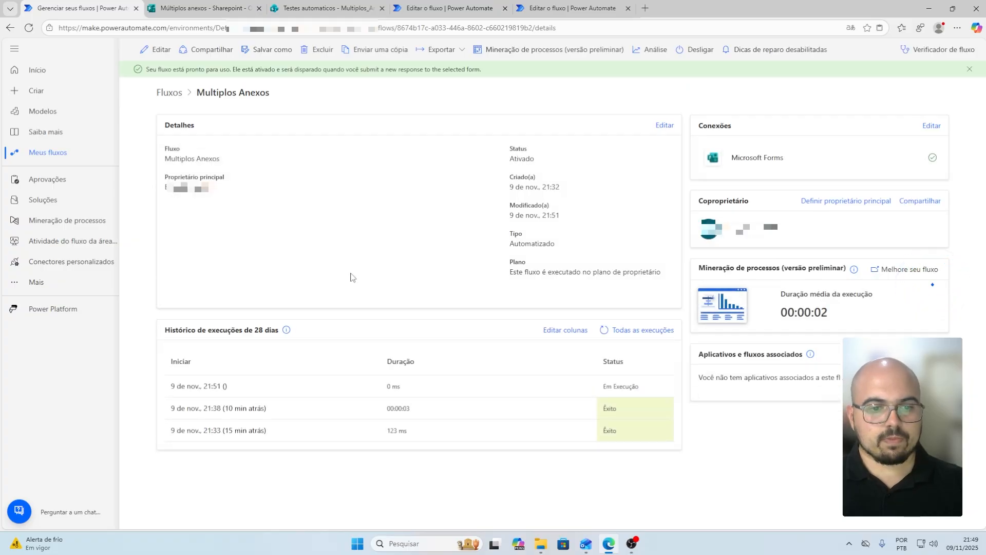
{"action": "left_click", "coordinate": [604, 331]}
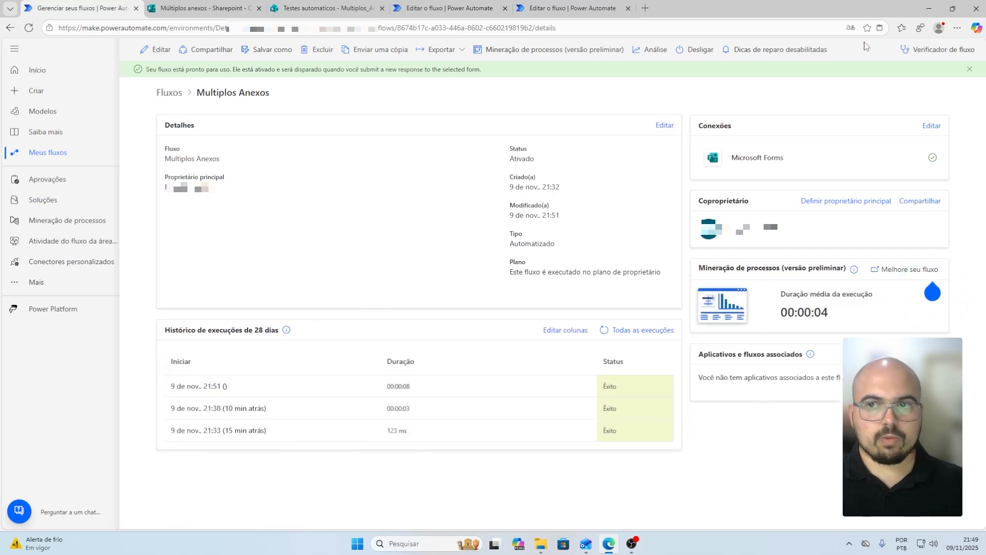
{"action": "left_click", "coordinate": [929, 9]}
{"action": "left_click", "coordinate": [591, 542]}
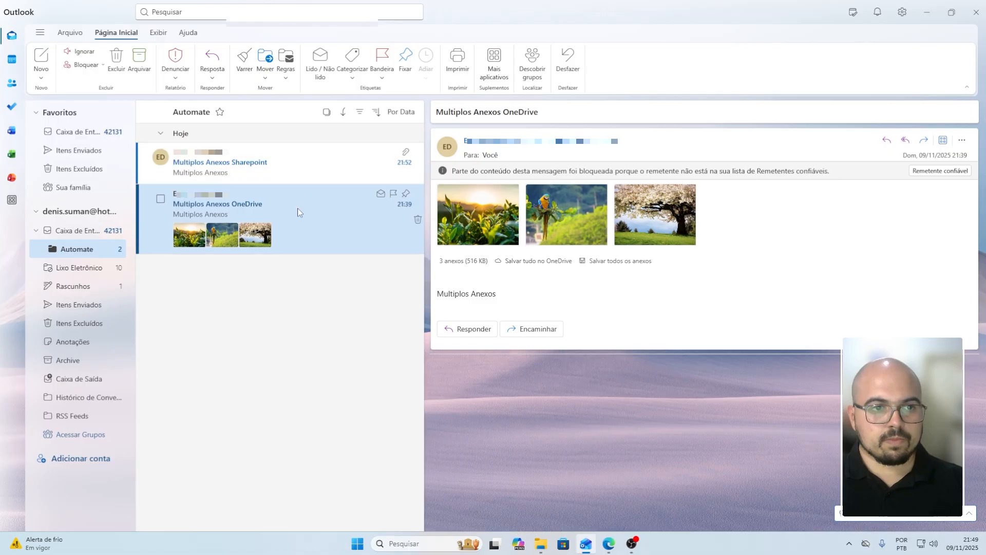
Compare the Multiplos Anexos Sharepoint email's three image attachments with the earlier OneDrive email
{"action": "left_click", "coordinate": [286, 164]}
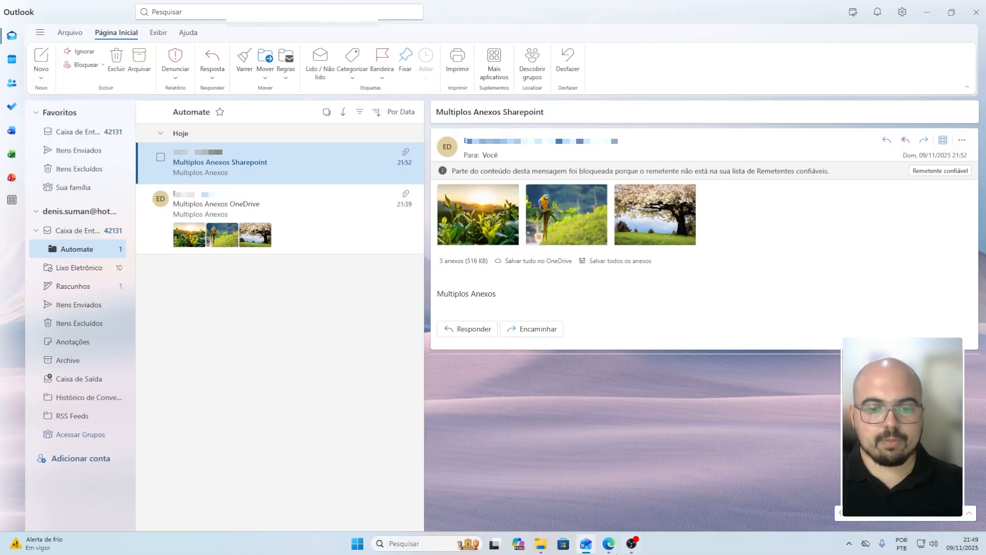
{"action": "key", "text": "Down"}
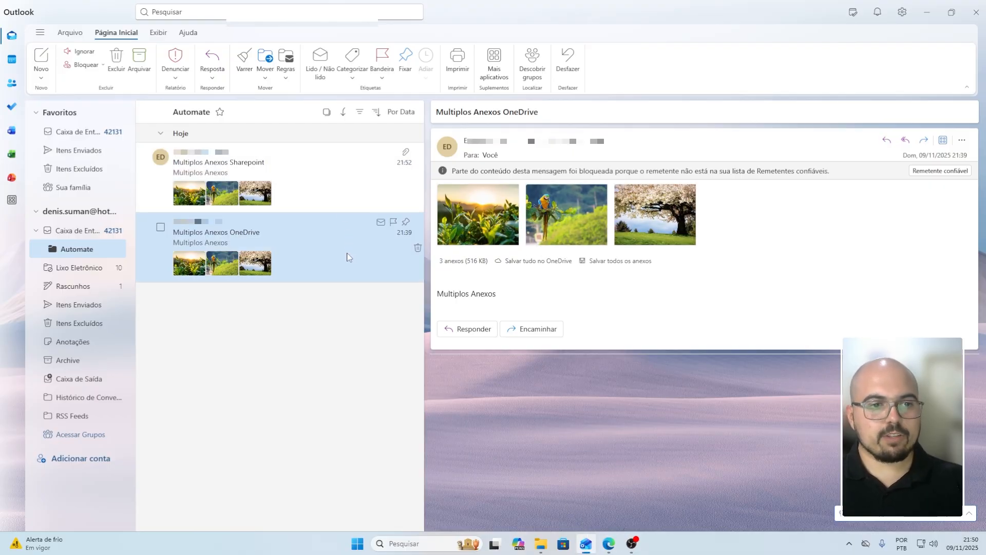
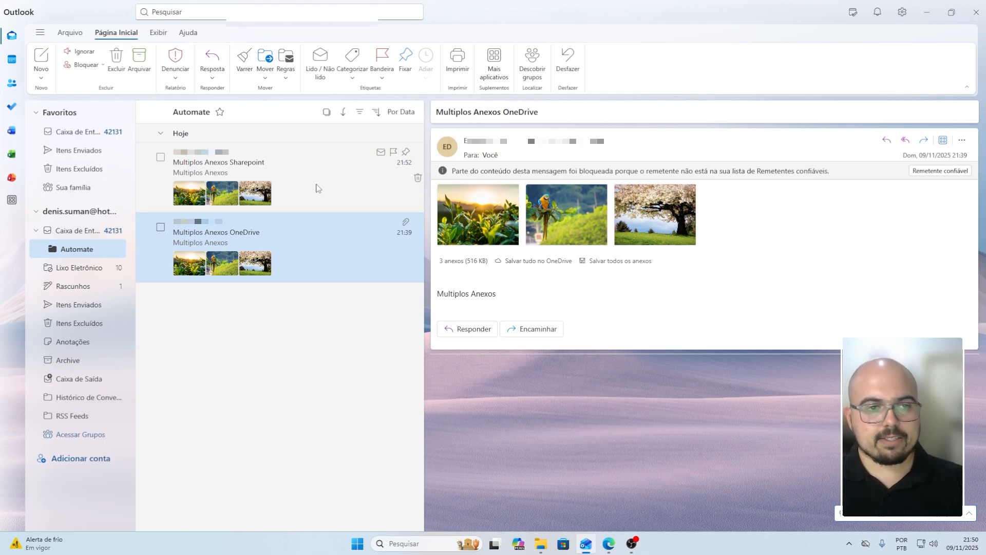
Recheck the Sharepoint and OneDrive test emails, then open the Multiplos Anexos flow in the designer
{"action": "left_click", "coordinate": [318, 186]}
{"action": "left_click", "coordinate": [319, 231]}
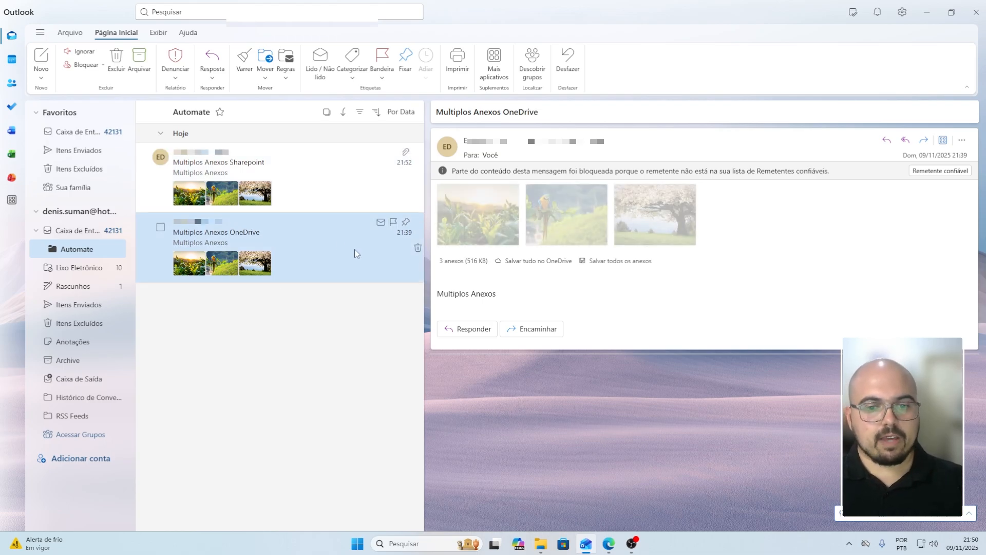
{"action": "left_click", "coordinate": [929, 11]}
{"action": "left_click", "coordinate": [157, 49]}
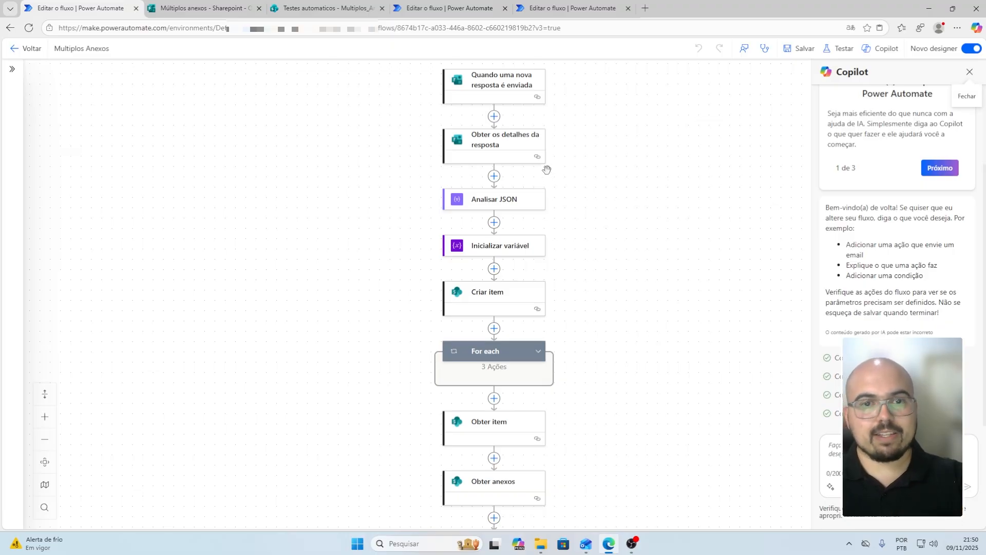
Expand the For each 1 loop to reveal its attachment-content and append-to-array actions
{"action": "scroll", "coordinate": [574, 254], "scroll_direction": "down", "scroll_amount": 1}
{"action": "scroll", "coordinate": [593, 274], "scroll_direction": "down", "scroll_amount": 2}
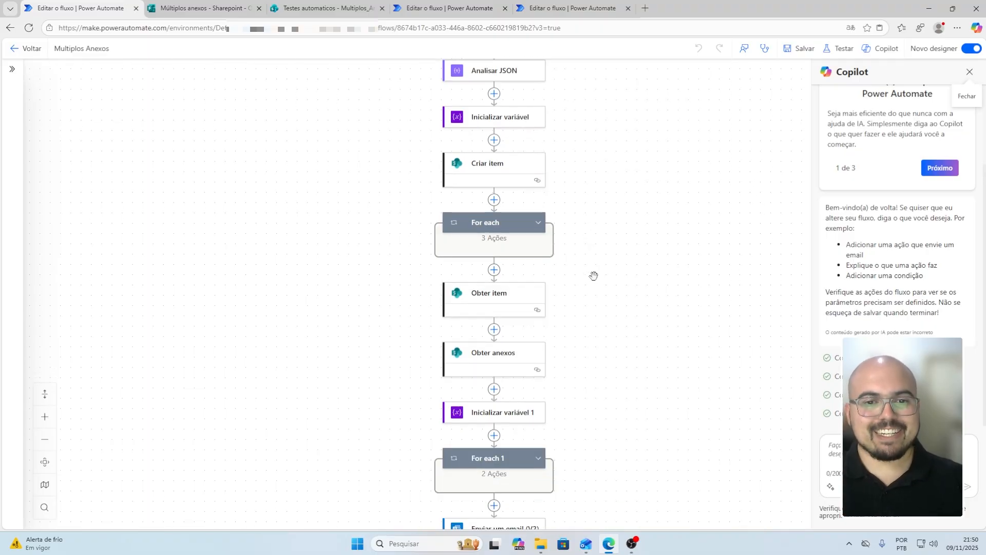
{"action": "scroll", "coordinate": [593, 277], "scroll_direction": "down", "scroll_amount": 2}
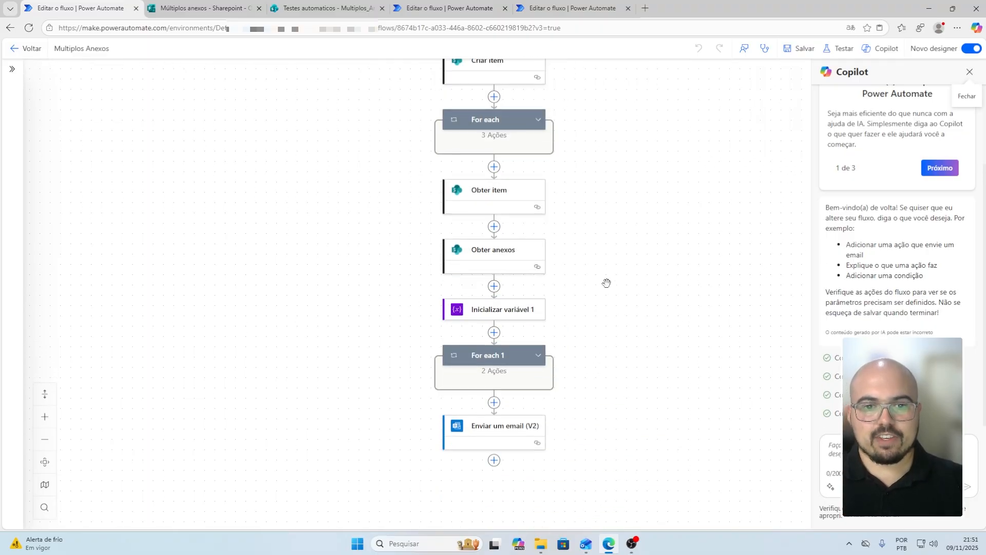
{"action": "scroll", "coordinate": [751, 154], "scroll_direction": "up", "scroll_amount": 1}
{"action": "scroll", "coordinate": [751, 154], "scroll_direction": "down", "scroll_amount": 1}
{"action": "scroll", "coordinate": [685, 312], "scroll_direction": "down", "scroll_amount": 1}
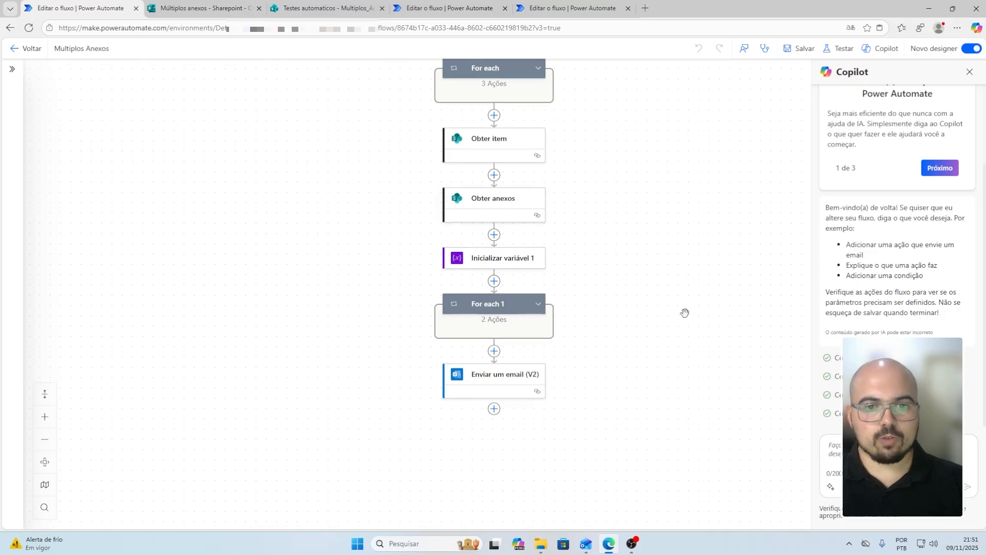
{"action": "scroll", "coordinate": [559, 309], "scroll_direction": "down", "scroll_amount": 3}
{"action": "scroll", "coordinate": [490, 305], "scroll_direction": "up", "scroll_amount": 1}
{"action": "left_click", "coordinate": [539, 253]}
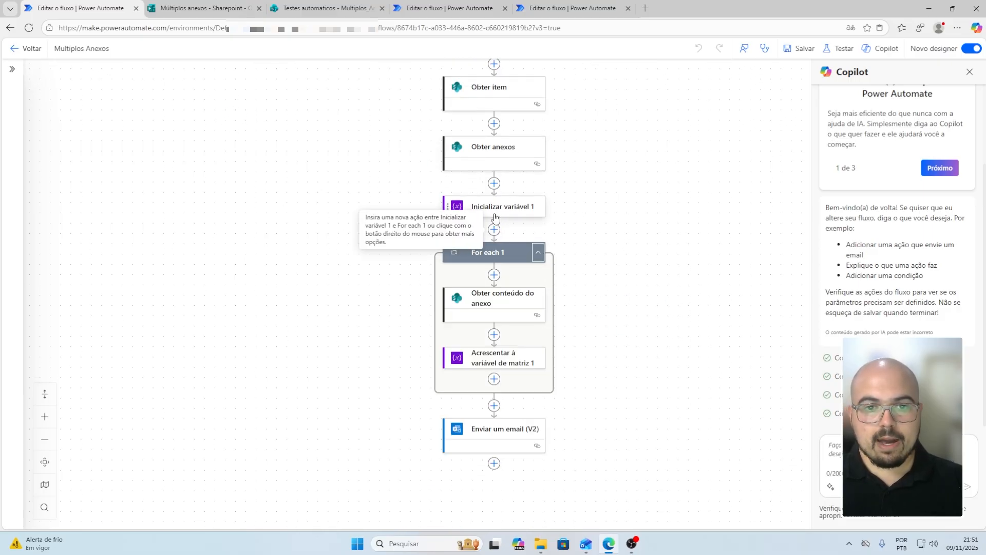
Add an Inicializar variável step after Inicializar variável 1 defining Anexos Aprovação as type Matriz
{"action": "left_click", "coordinate": [495, 231]}
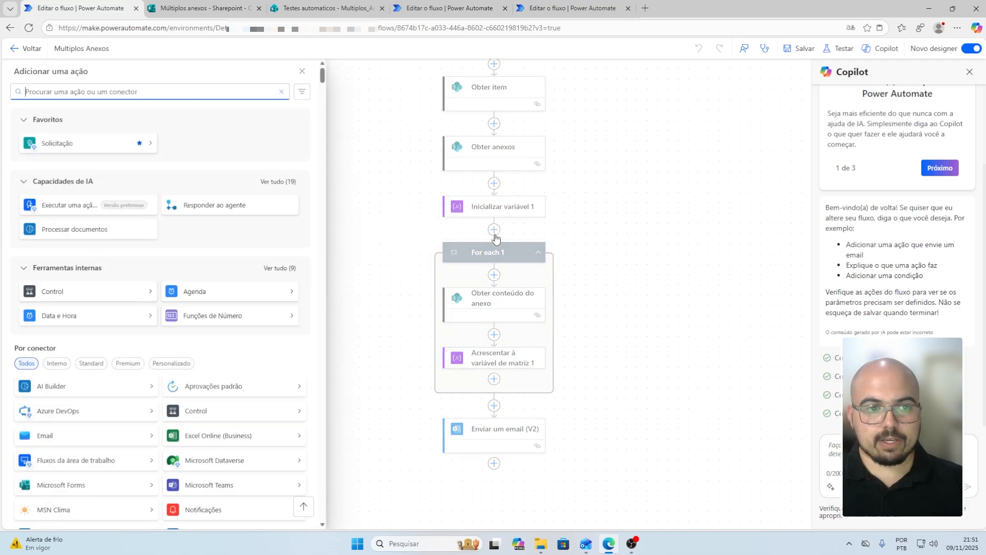
{"action": "type", "text": "inicializ"}
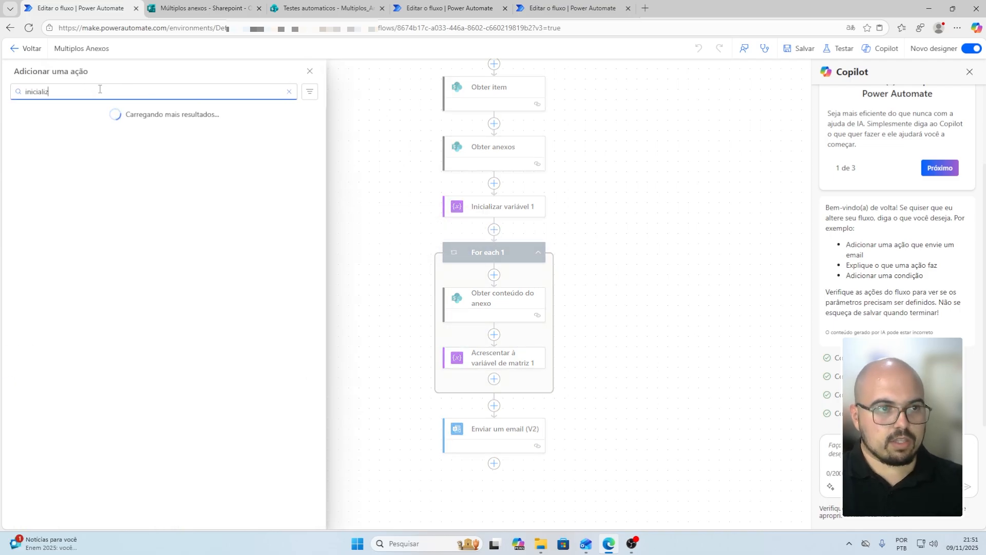
{"action": "type", "text": "ar"}
{"action": "left_click", "coordinate": [85, 162]}
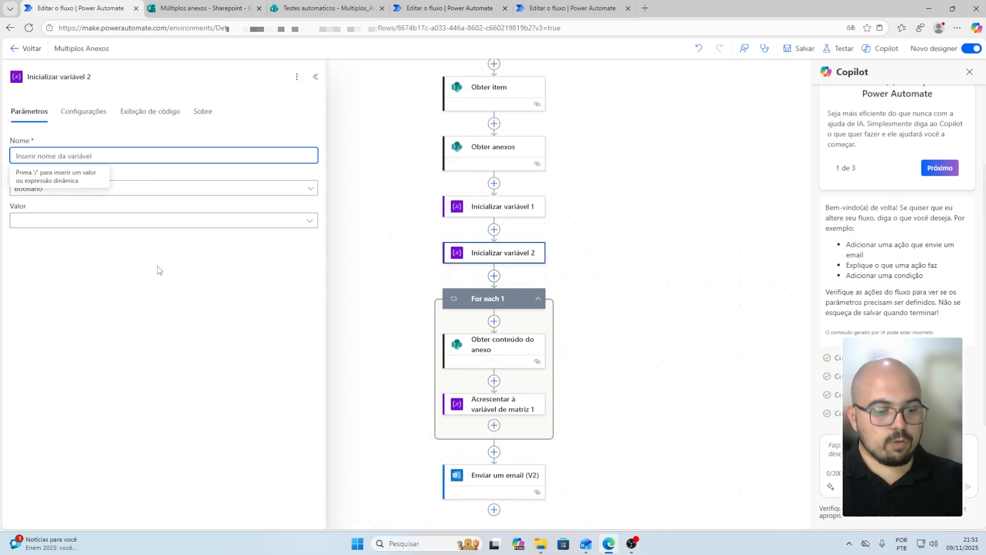
{"action": "type", "text": "Anexos Aprovação"}
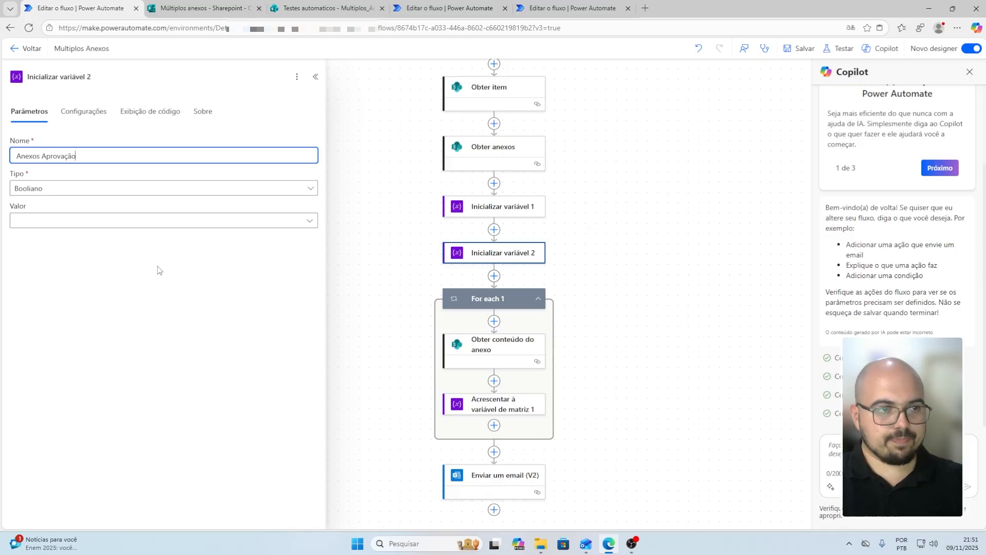
{"action": "left_click", "coordinate": [111, 188]}
{"action": "left_click", "coordinate": [67, 304]}
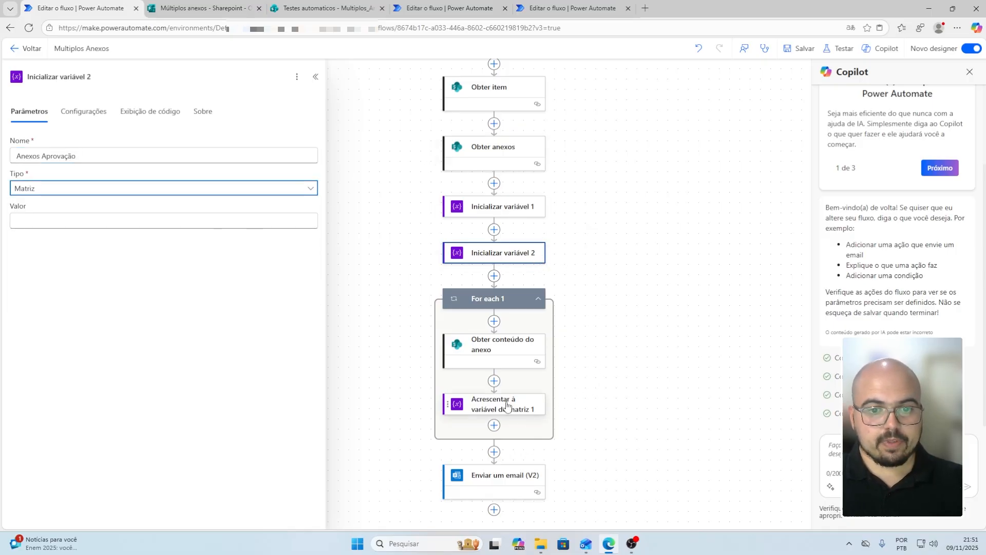
{"action": "left_click", "coordinate": [494, 426]}
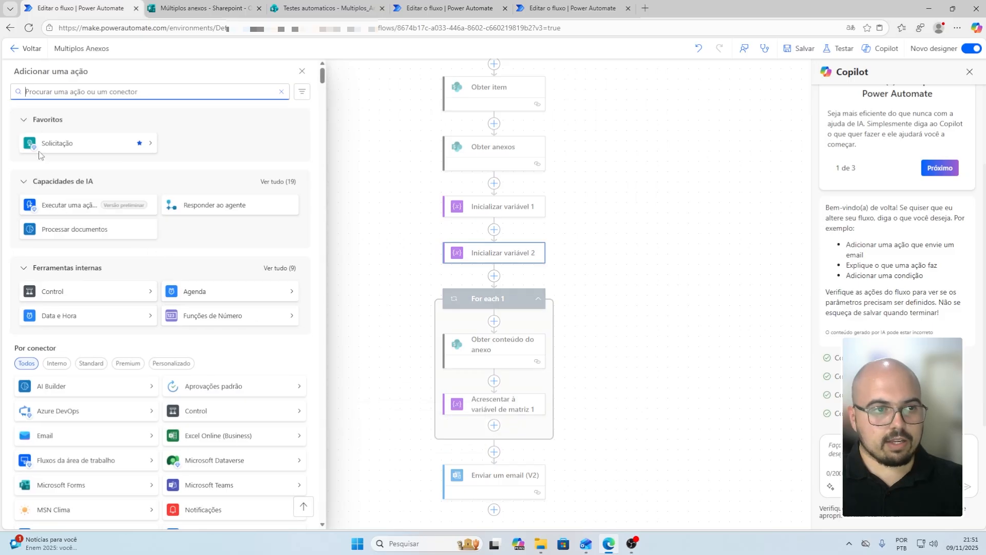
Add an Acrescentar à variável de matriz action inside the loop targeting Anexos Aprovação
{"action": "type", "text": "acrescentar"}
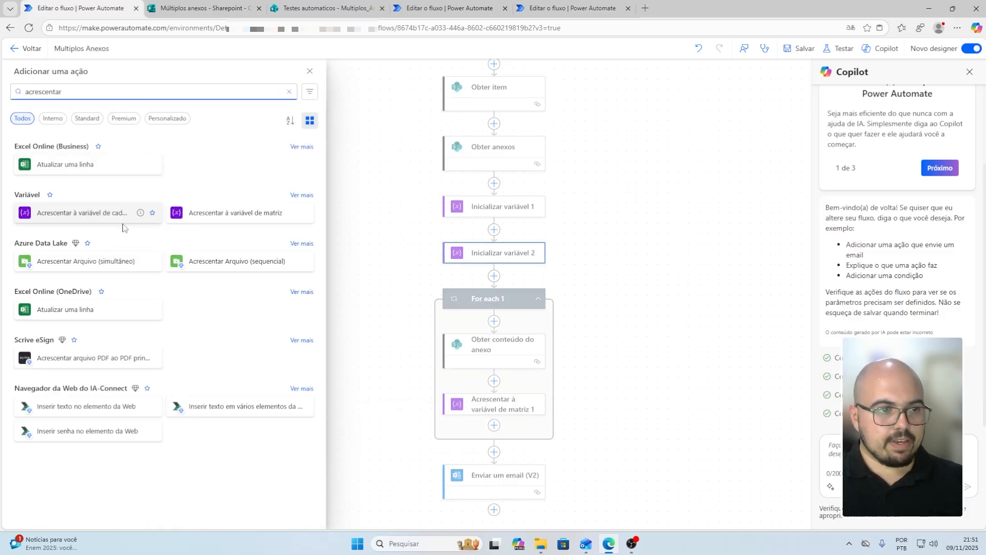
{"action": "left_click", "coordinate": [233, 223]}
{"action": "left_click", "coordinate": [95, 156]}
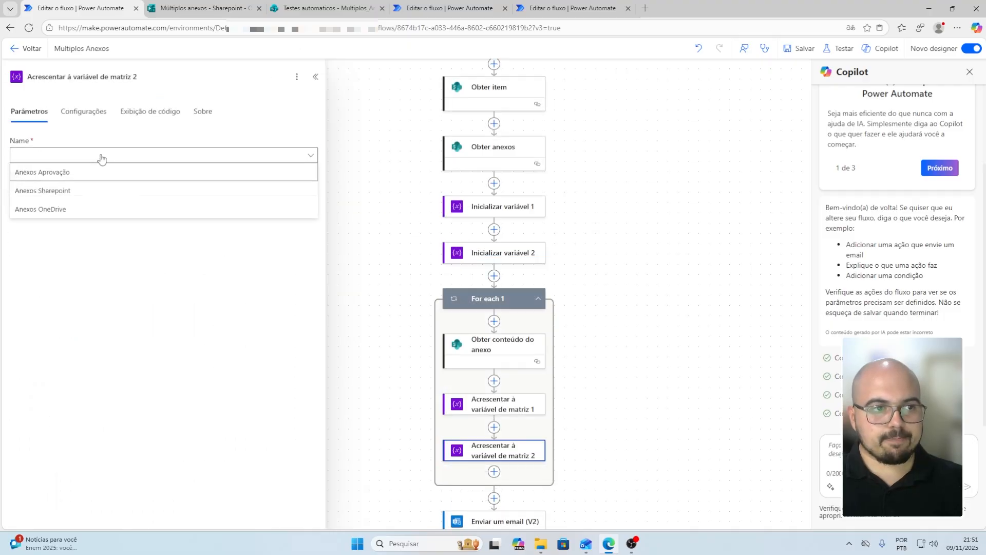
{"action": "left_click", "coordinate": [26, 171]}
Start the append Value as a JSON object with "Name" and "Content" keys
{"action": "left_click", "coordinate": [66, 188]}
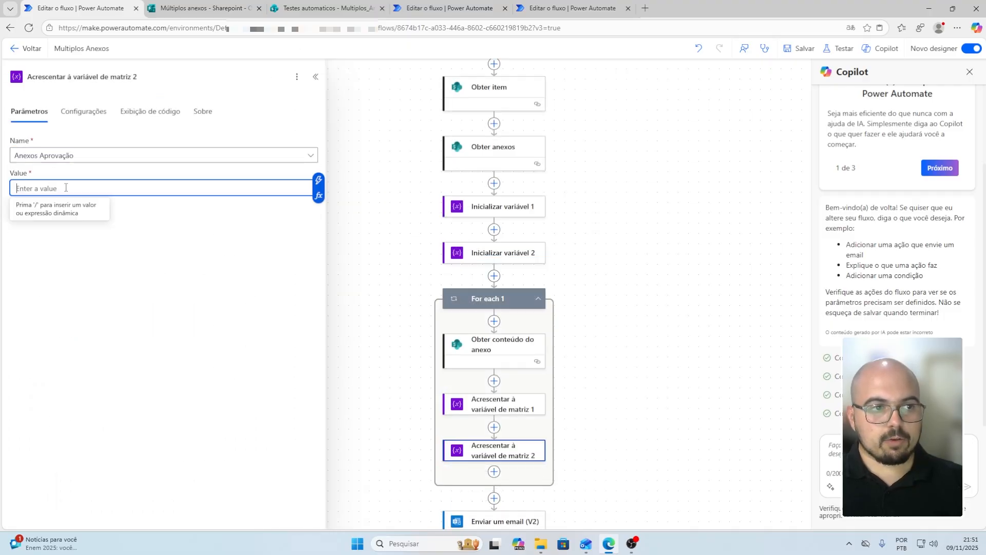
{"action": "type", "text": "{"}
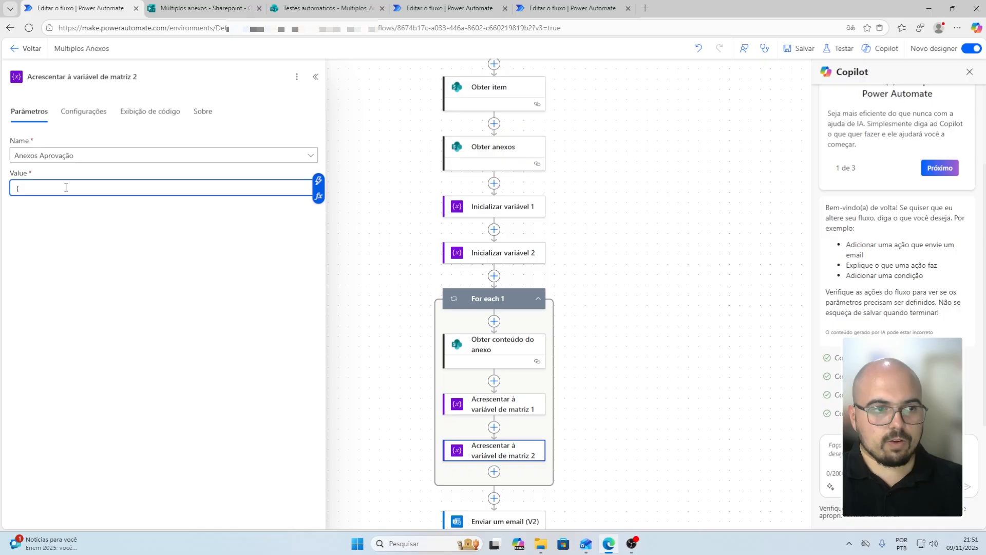
{"action": "key", "text": "Return"}
{"action": "type", "text": "}"}
{"action": "key", "text": "Return"}
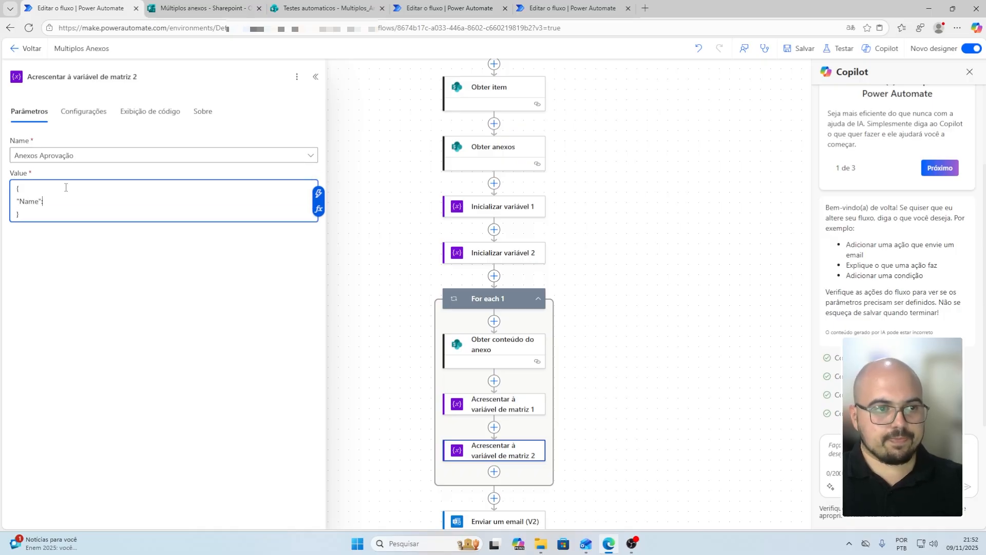
{"action": "type", "text": "\"Name\":"}
{"action": "key", "text": "Return"}
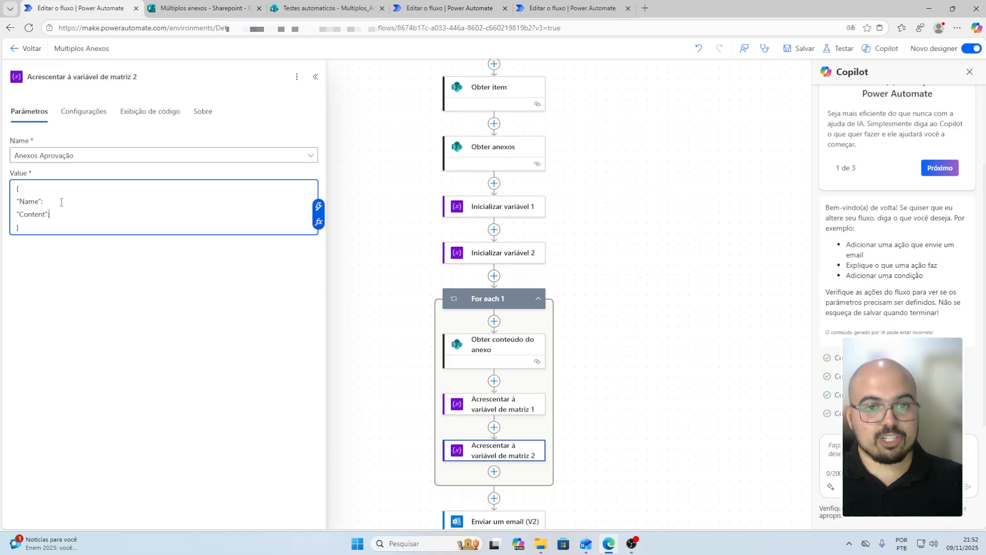
{"action": "left_click", "coordinate": [57, 201]}
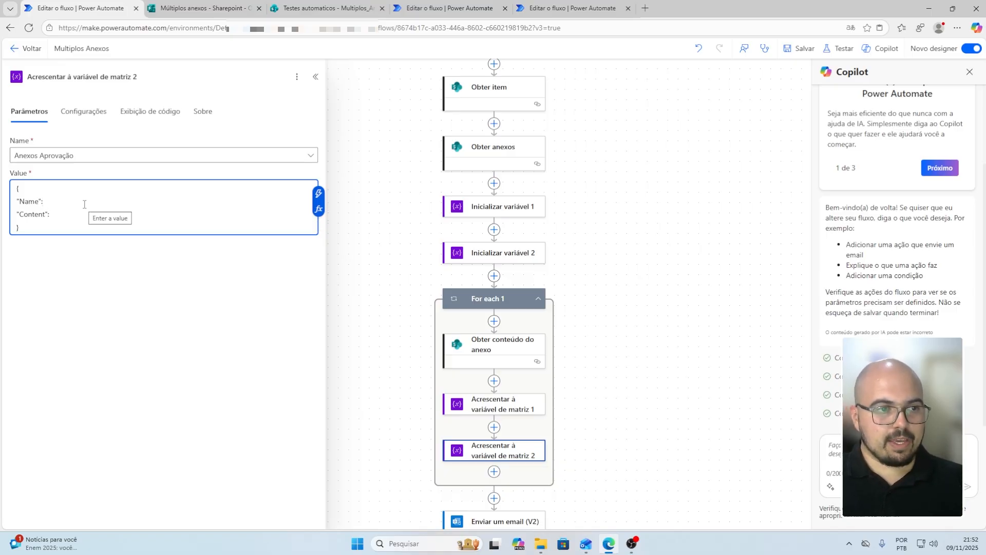
Set the Name value to the expression items('For_each_1')?['DisplayName']
{"action": "left_click", "coordinate": [319, 210]}
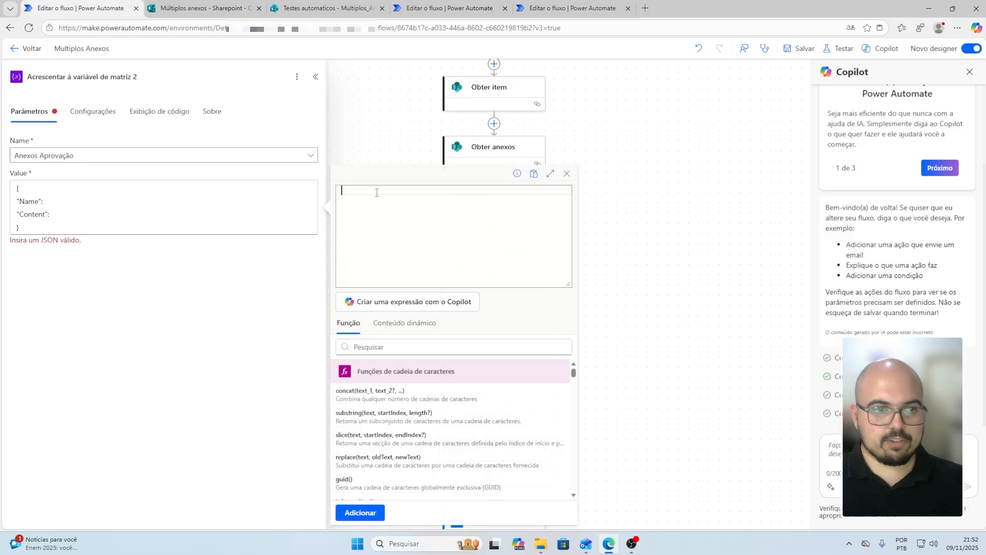
{"action": "type", "text": "item"}
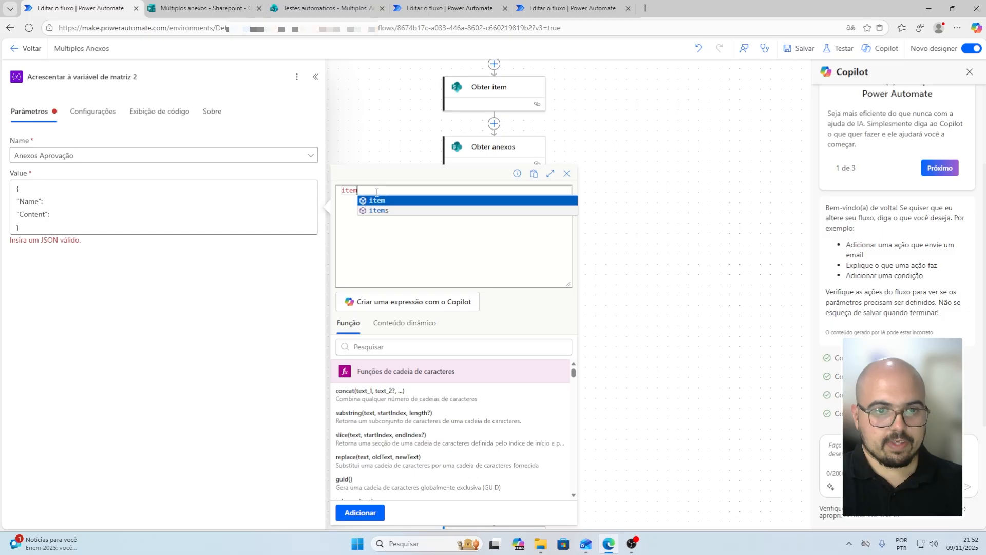
{"action": "type", "text": "s("}
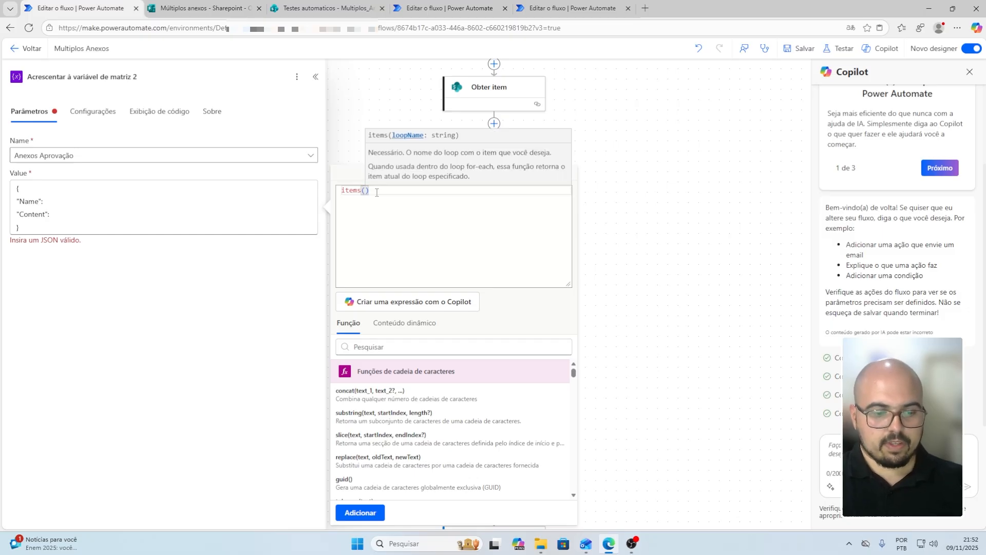
{"action": "type", "text": "'For"}
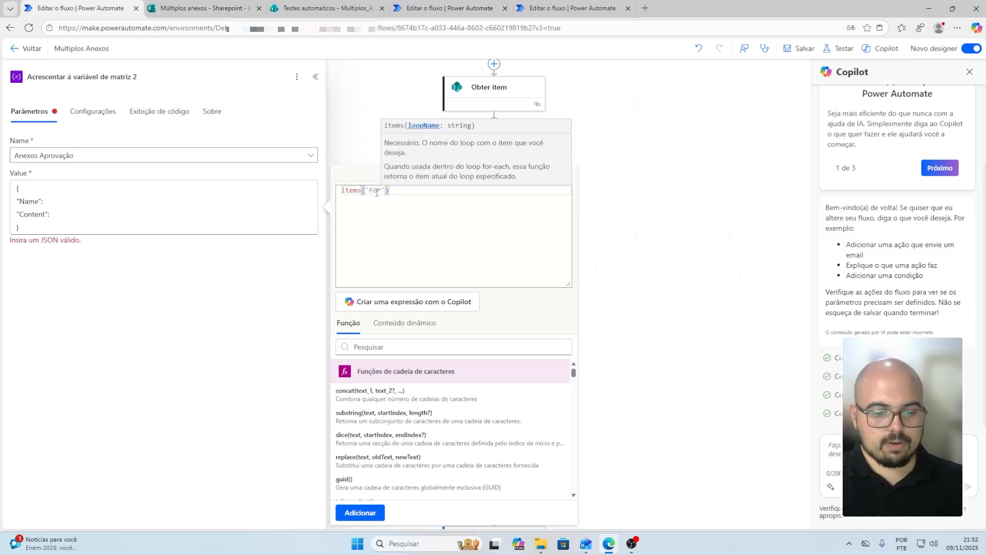
{"action": "type", "text": "_each"}
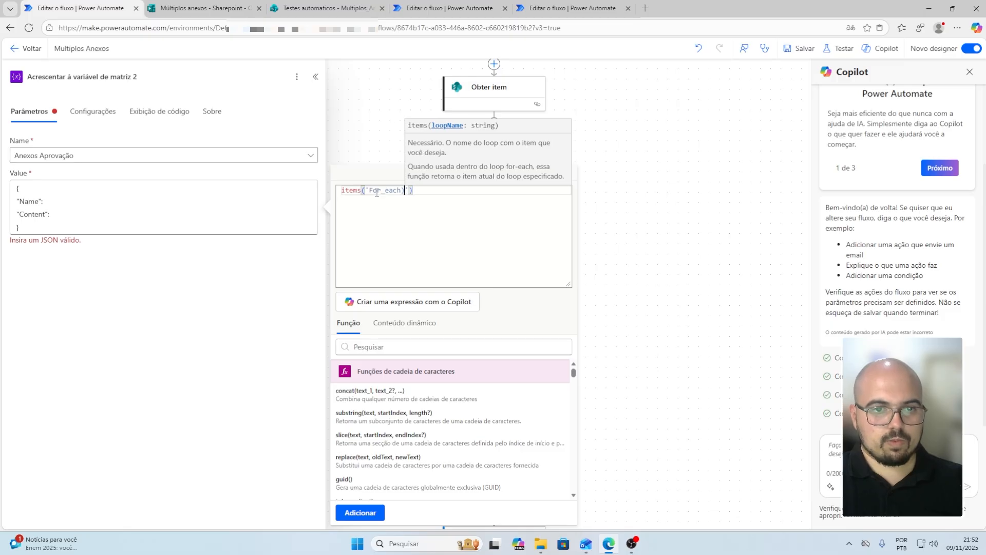
{"action": "type", "text": "_1')?"}
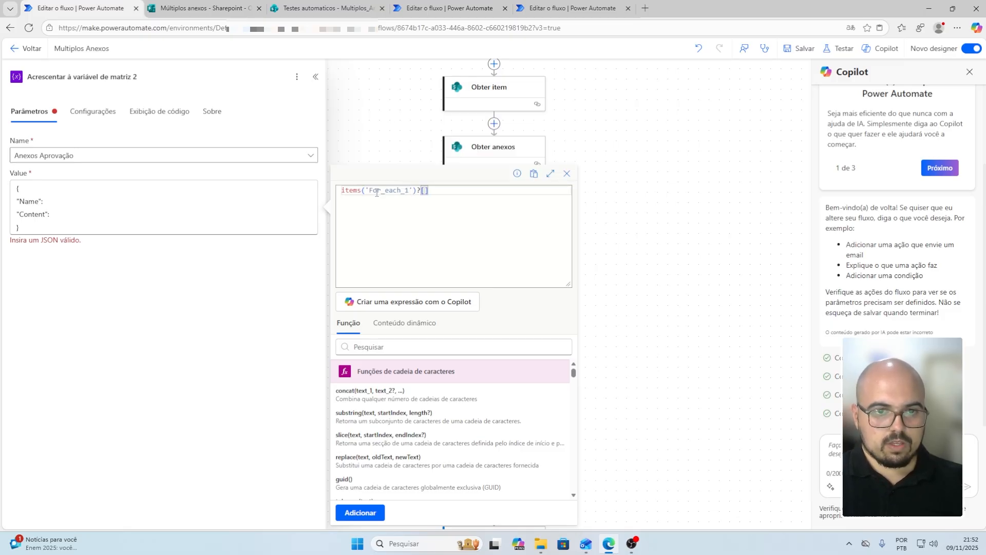
{"action": "type", "text": "['Disp"}
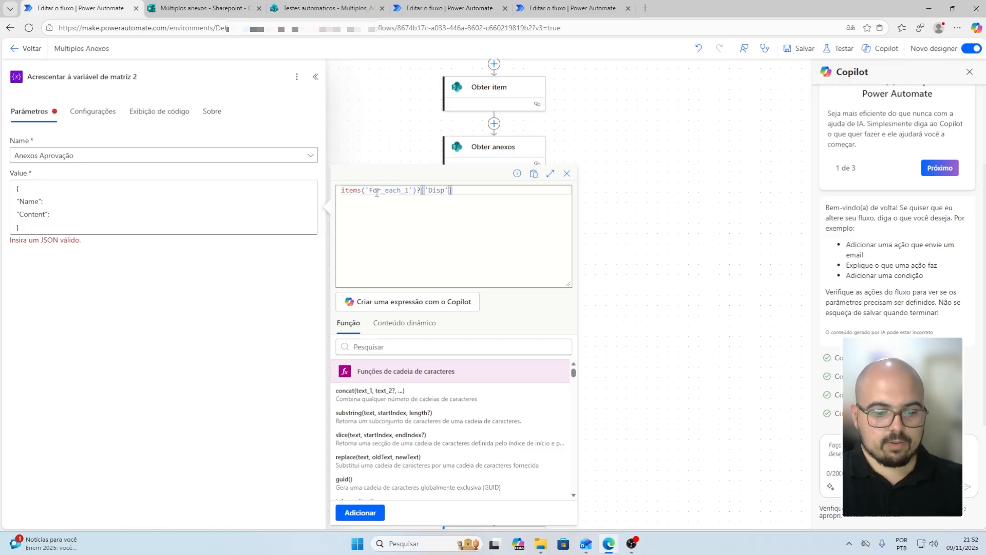
{"action": "type", "text": "layName"}
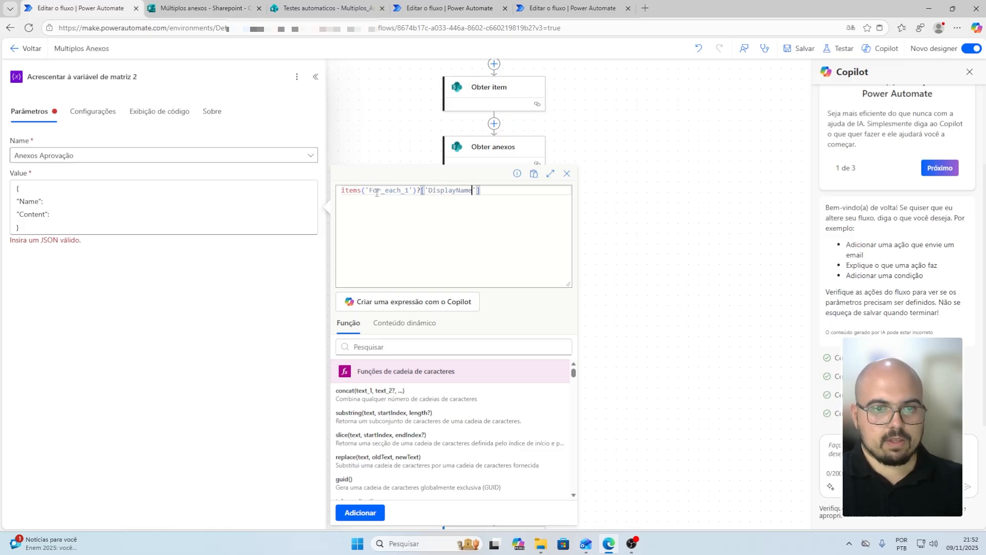
{"action": "left_click", "coordinate": [360, 513]}
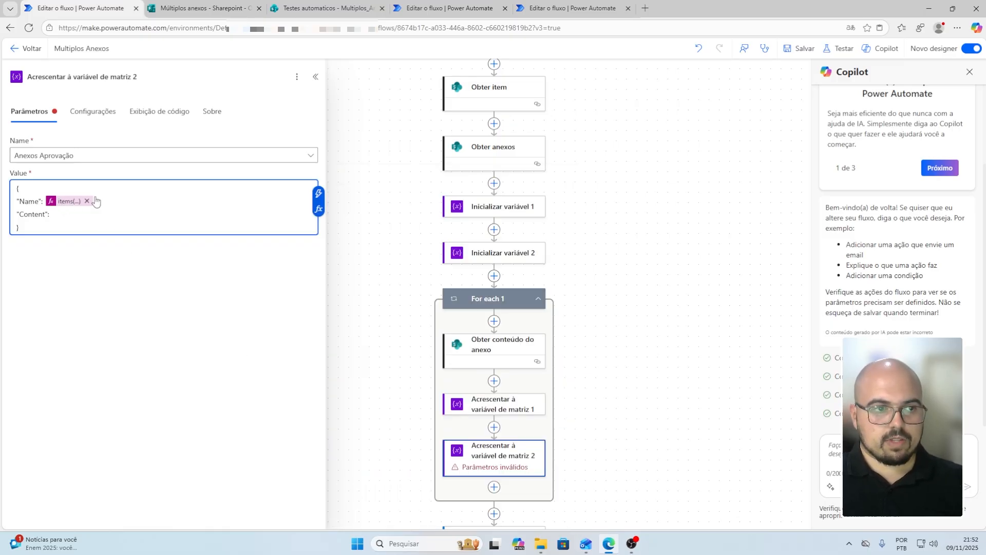
{"action": "left_click", "coordinate": [80, 205]}
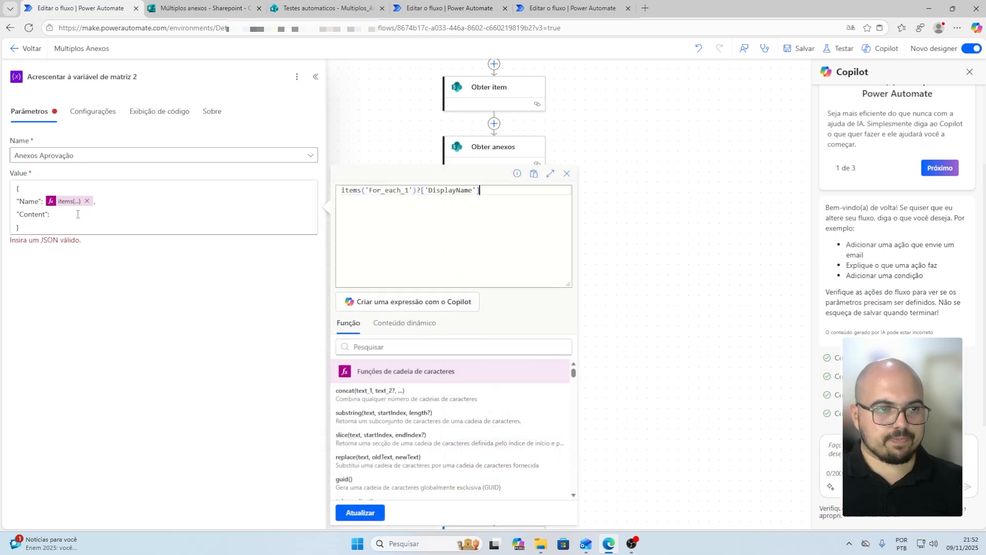
Set the Content value to the Conteúdo do Anexo dynamic content and close the append step
{"action": "left_click", "coordinate": [101, 216]}
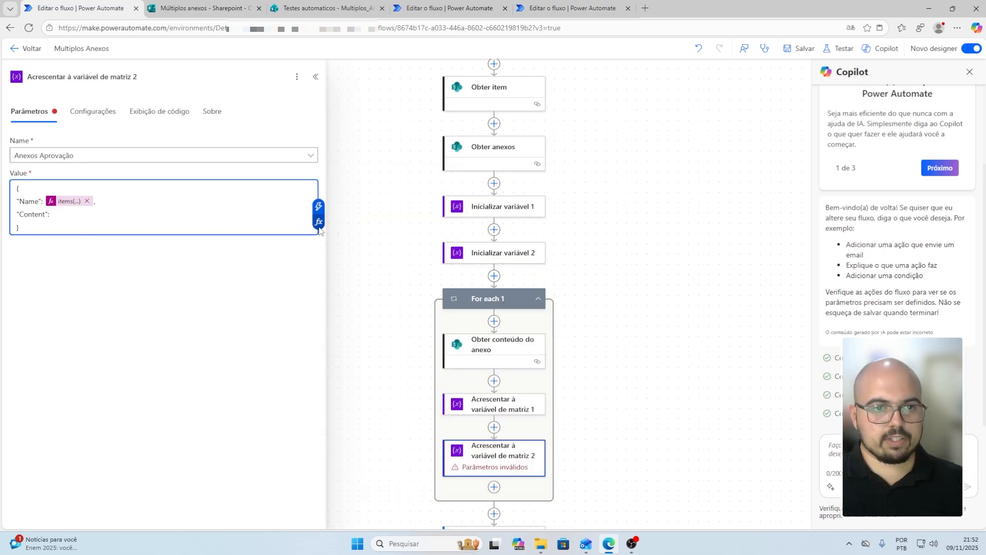
{"action": "left_click", "coordinate": [319, 222]}
{"action": "left_click", "coordinate": [103, 216]}
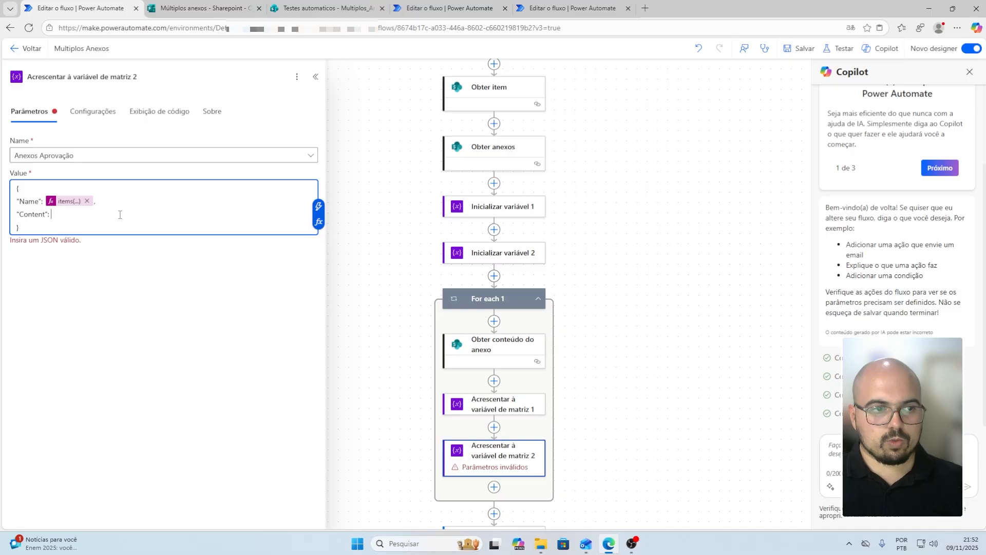
{"action": "left_click", "coordinate": [319, 207]}
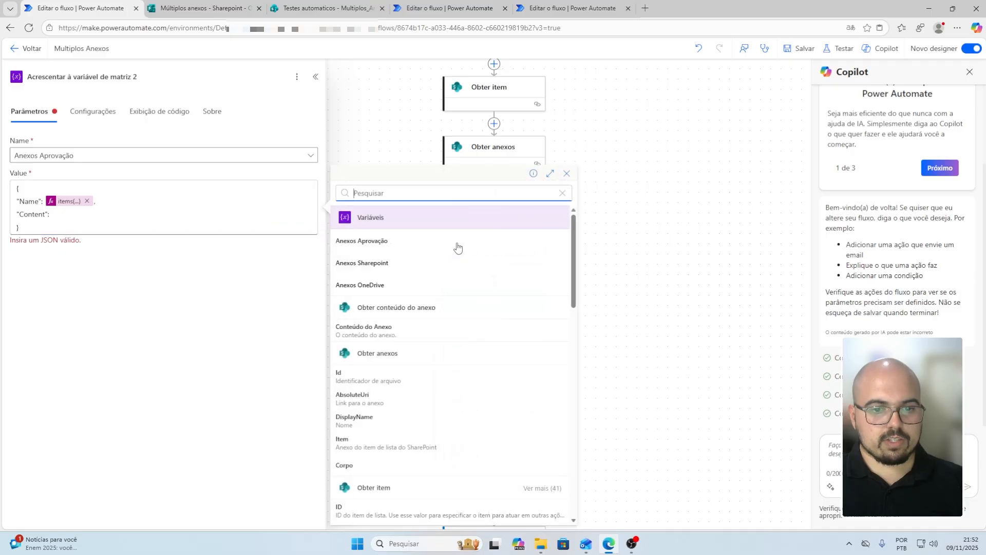
{"action": "left_click", "coordinate": [389, 332]}
{"action": "left_click", "coordinate": [53, 229]}
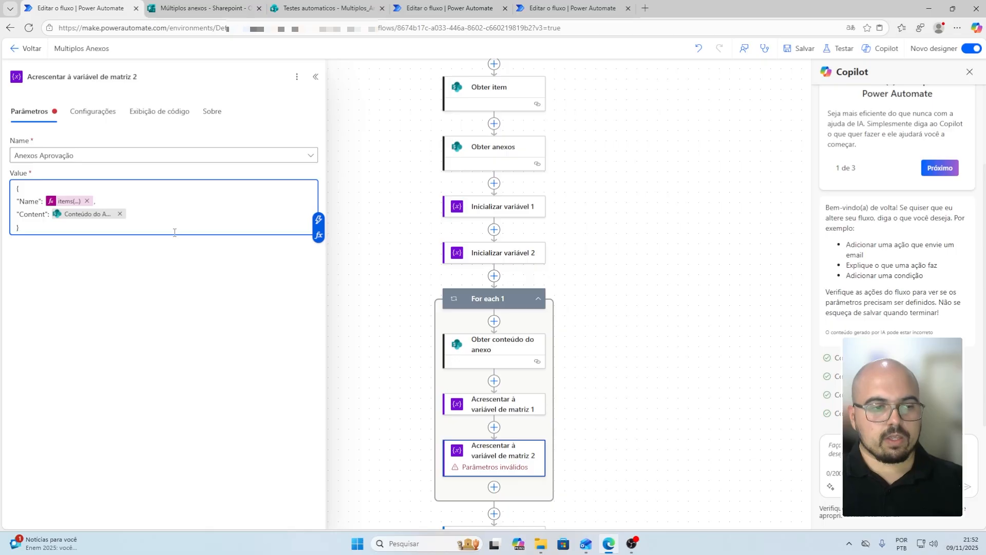
{"action": "left_click", "coordinate": [630, 375]}
Insert an Iniciar e aguardar uma aprovação step before Enviar um email (V2)
{"action": "scroll", "coordinate": [612, 380], "scroll_direction": "down", "scroll_amount": 5}
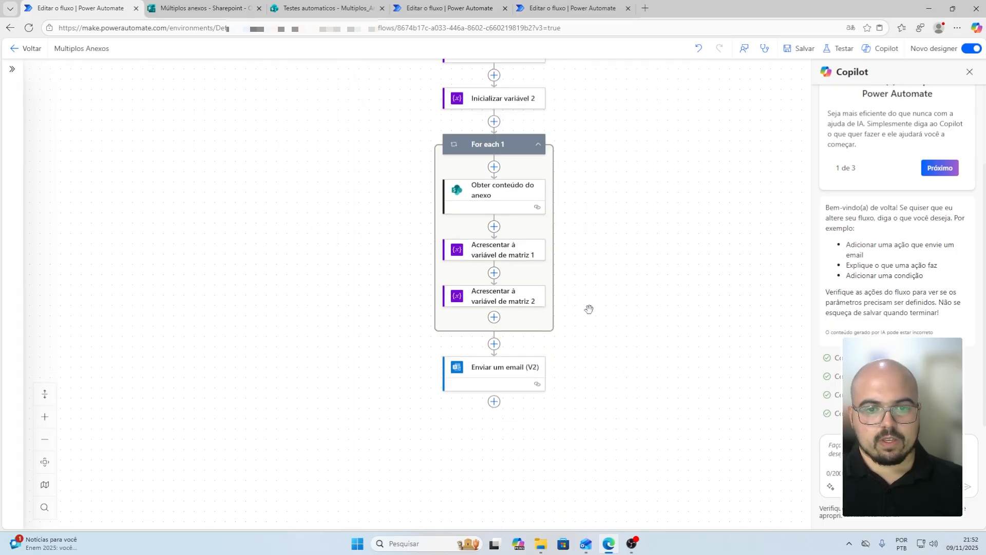
{"action": "left_click", "coordinate": [494, 318]}
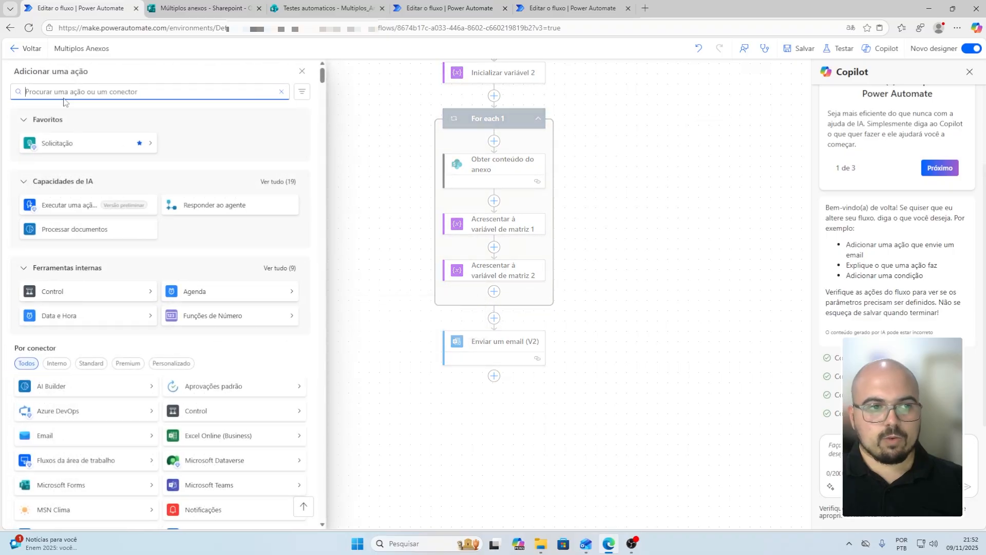
{"action": "type", "text": "iniciar"}
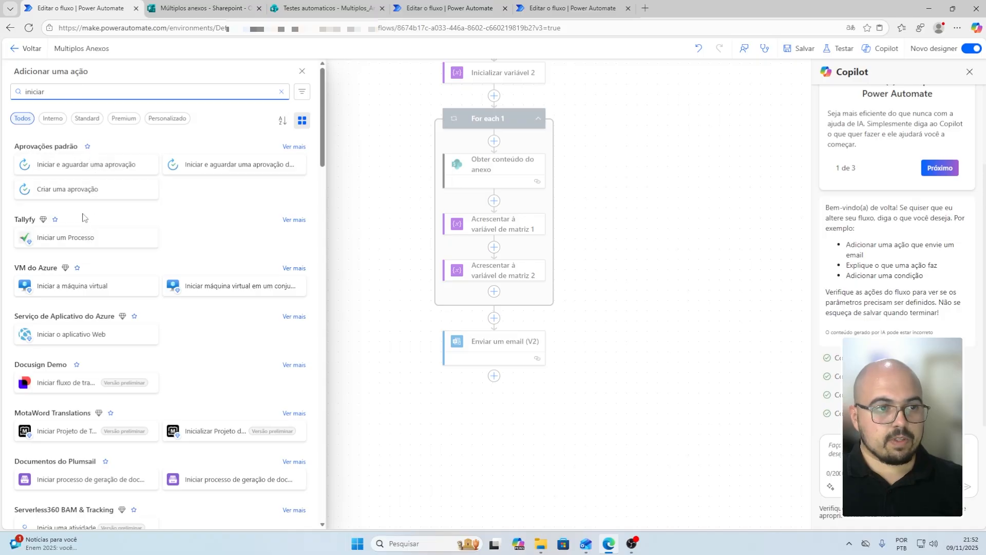
{"action": "left_click", "coordinate": [79, 165]}
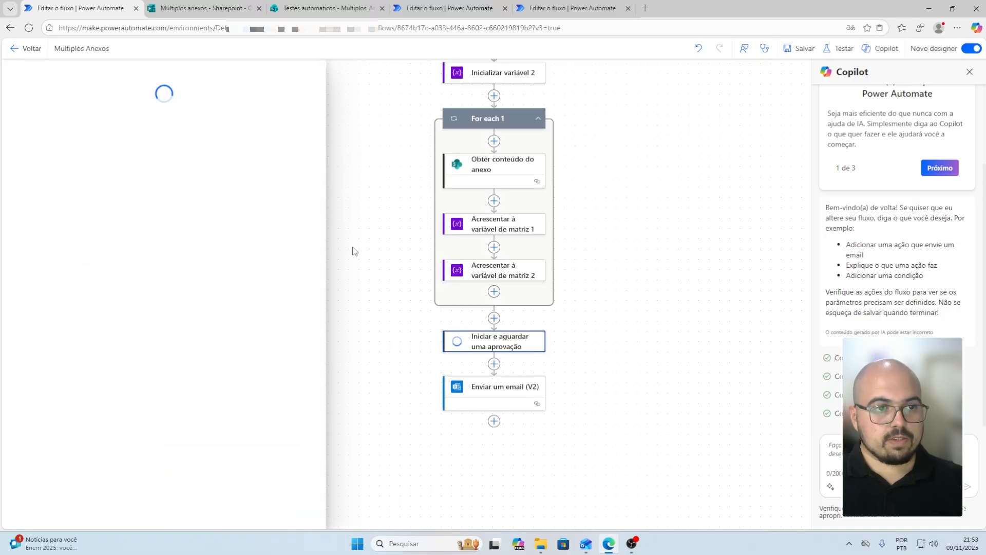
Set the approval type to Primeiro a responder, titled Aprovação Item 1, and assign the approver
{"action": "left_click", "coordinate": [107, 156]}
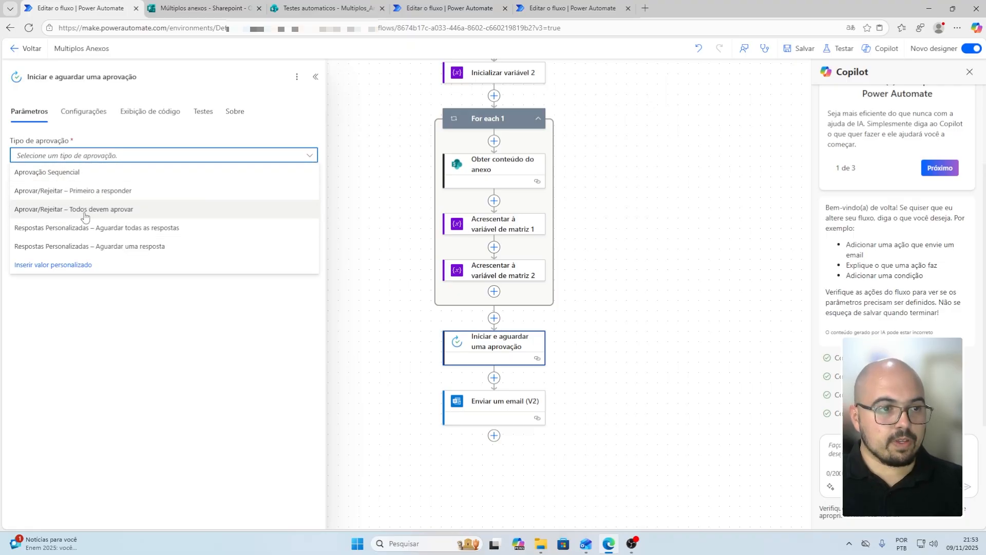
{"action": "left_click", "coordinate": [86, 192]}
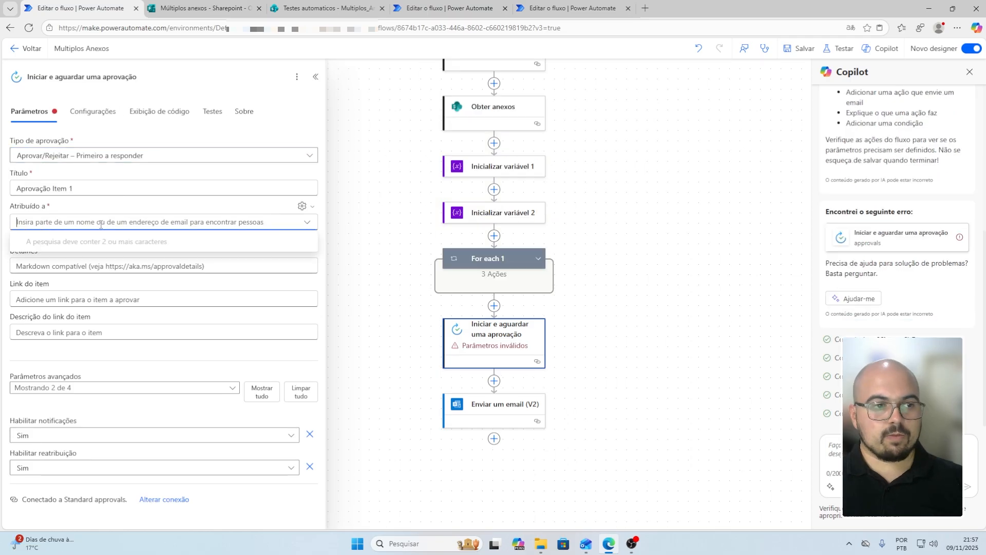
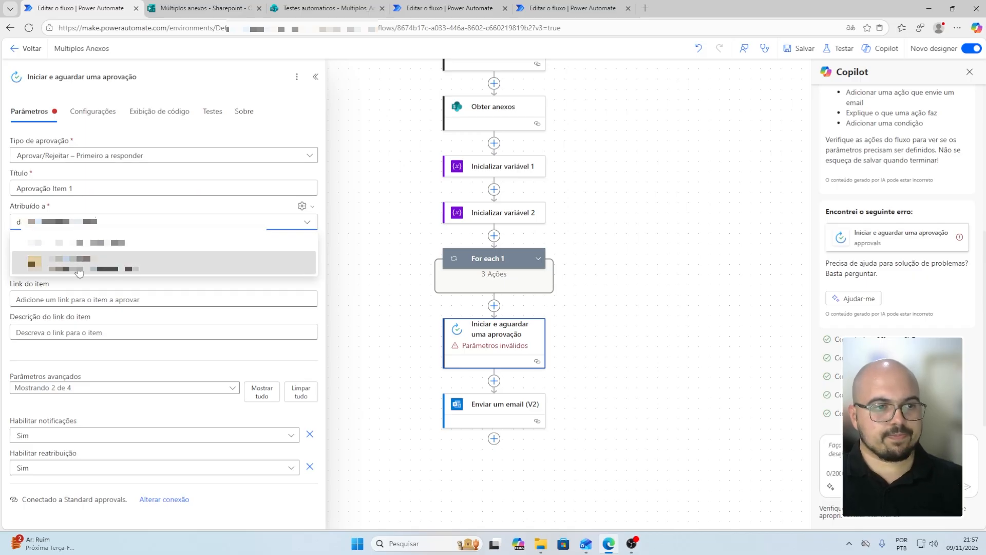
{"action": "left_click", "coordinate": [100, 264]}
{"action": "left_click", "coordinate": [139, 400]}
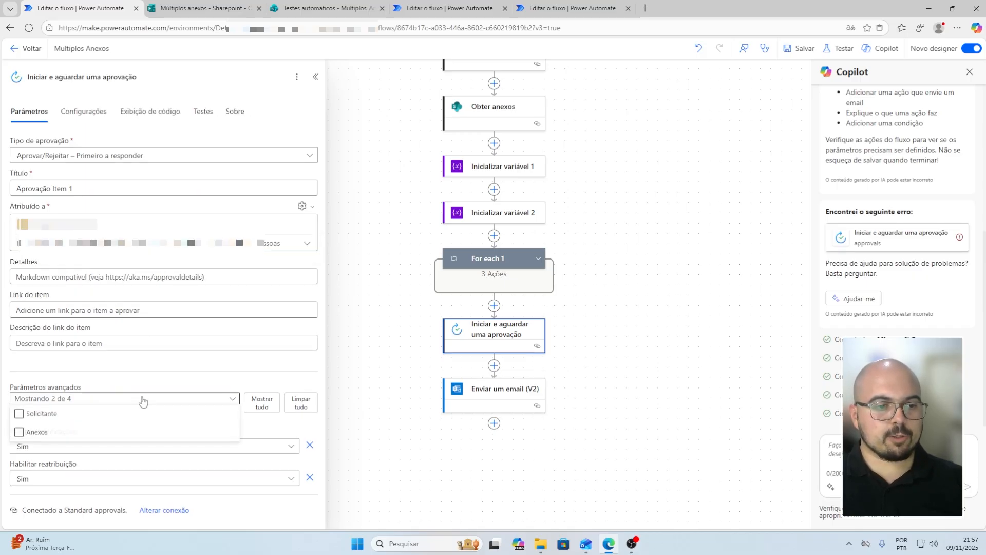
Enable Anexos as an entire-array input fed by the Anexos Aprovação variable, then save the flow
{"action": "left_click", "coordinate": [19, 432]}
{"action": "left_click", "coordinate": [236, 385]}
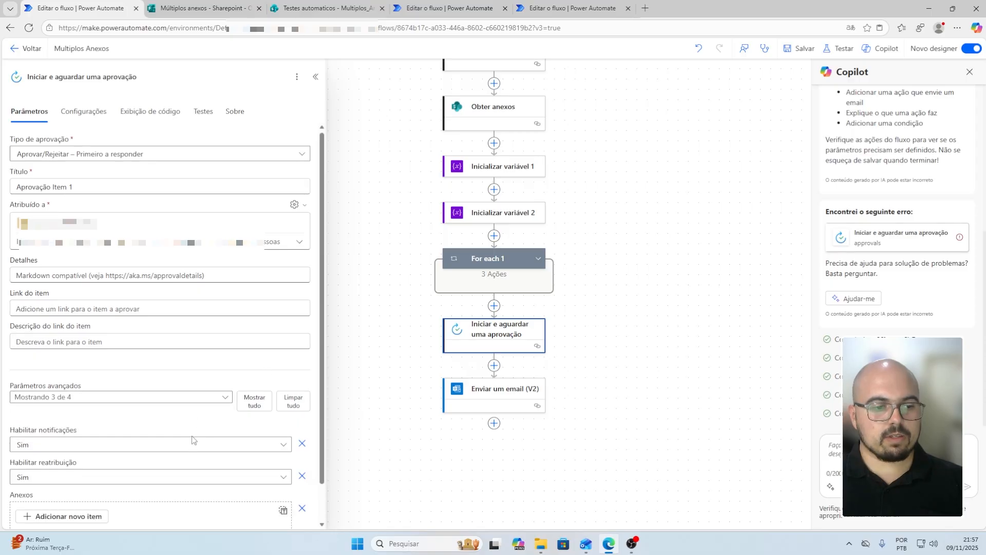
{"action": "scroll", "coordinate": [193, 440], "scroll_direction": "down", "scroll_amount": 1}
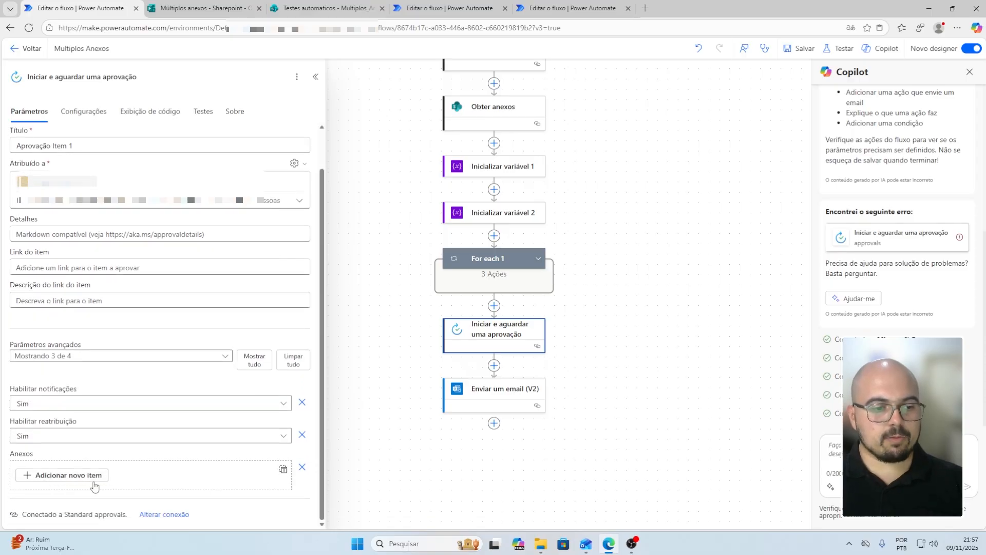
{"action": "left_click", "coordinate": [283, 470]}
{"action": "left_click", "coordinate": [138, 477]}
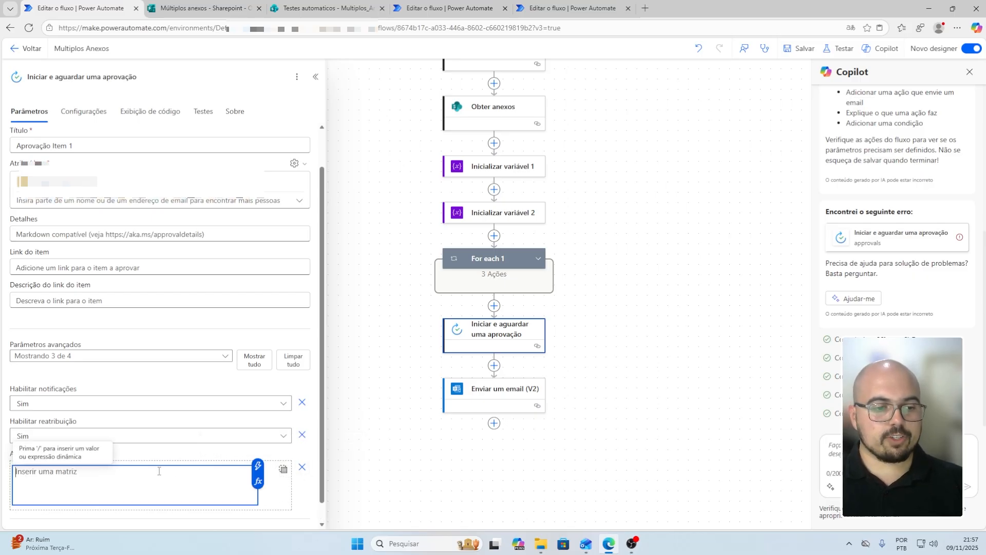
{"action": "left_click", "coordinate": [257, 465]}
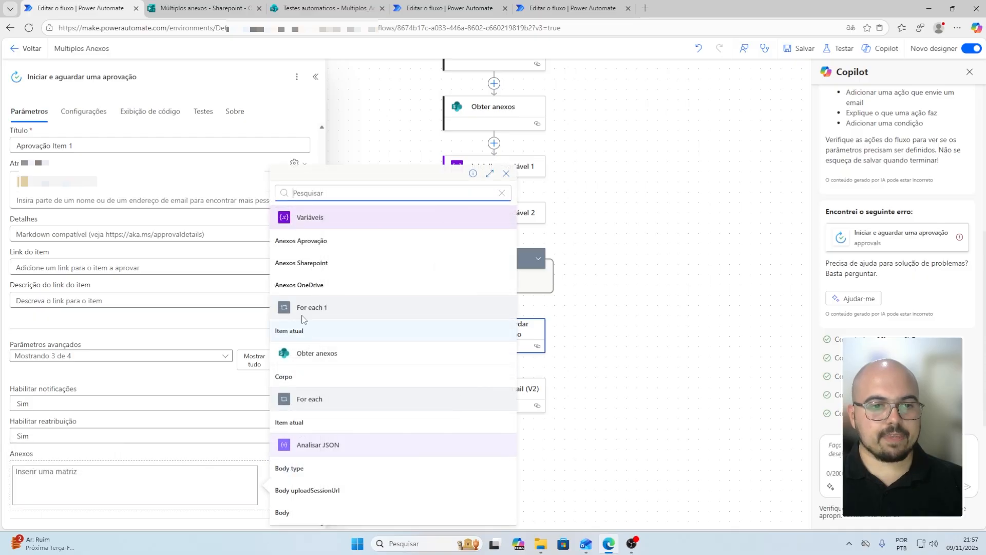
{"action": "left_click", "coordinate": [323, 246]}
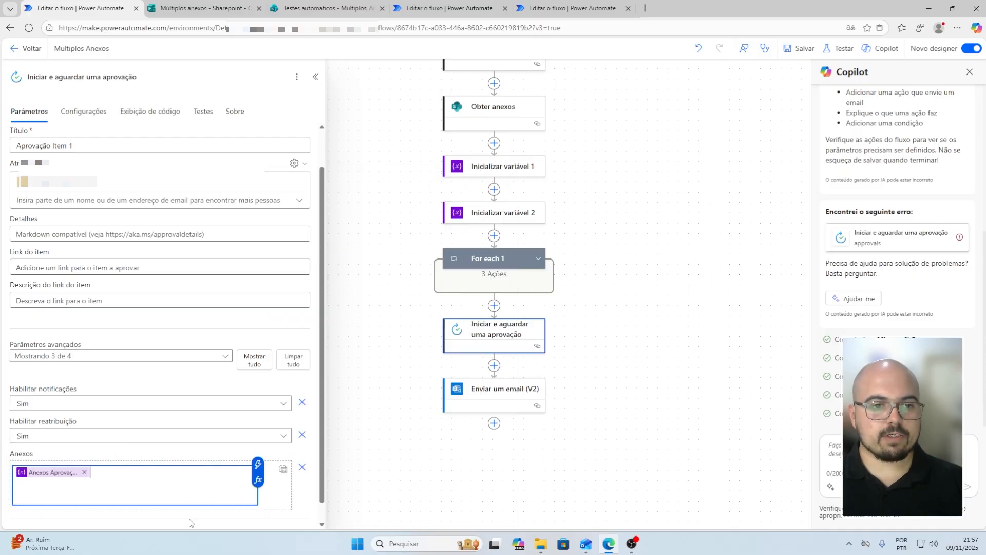
{"action": "left_click", "coordinate": [807, 50]}
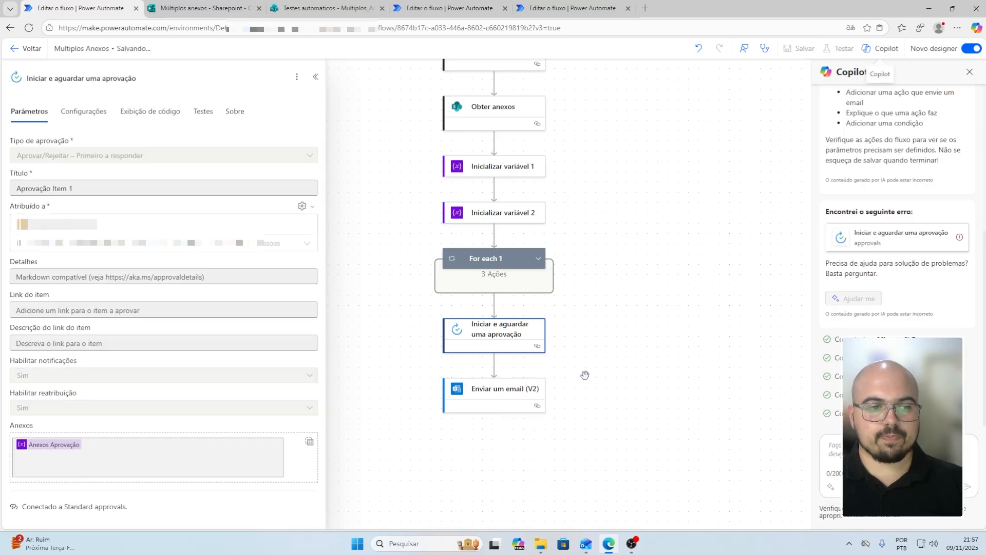
Submit a new Múltiplos anexos response uploading Carreira_Natureza.jpg, img-2417.jpg and natureza.jpg
{"action": "left_click", "coordinate": [207, 12]}
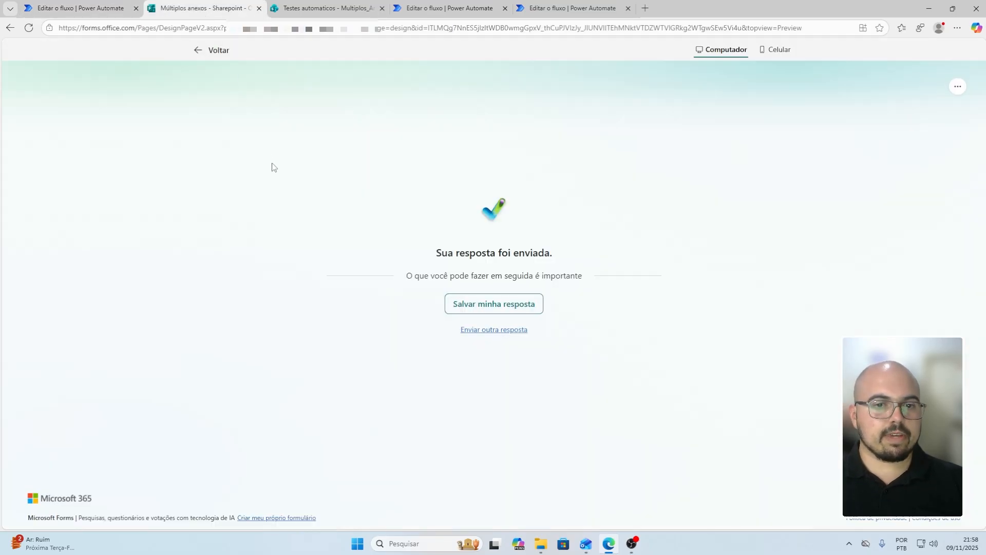
{"action": "left_click", "coordinate": [500, 330]}
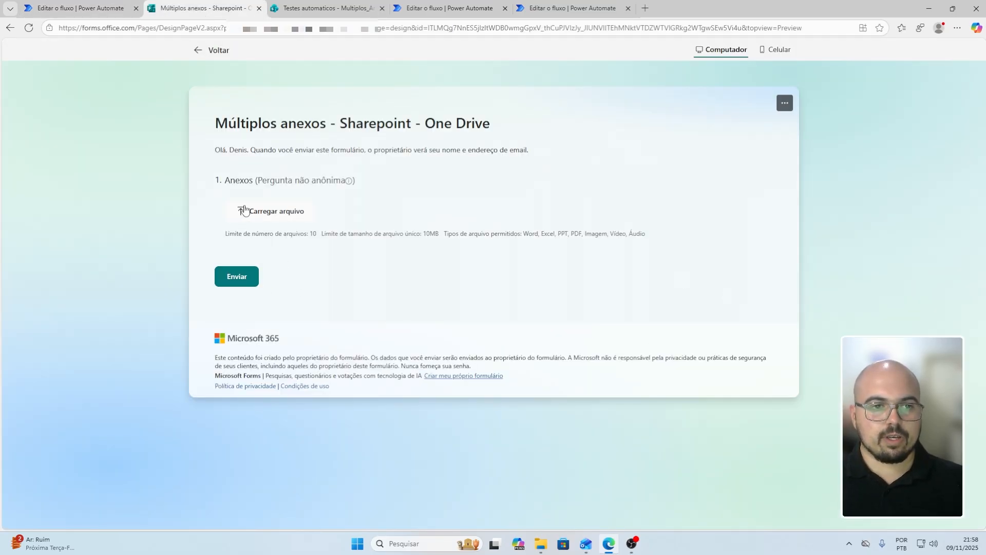
{"action": "left_click", "coordinate": [276, 211]}
{"action": "left_click_drag", "start_coordinate": [337, 112], "coordinate": [108, 120]}
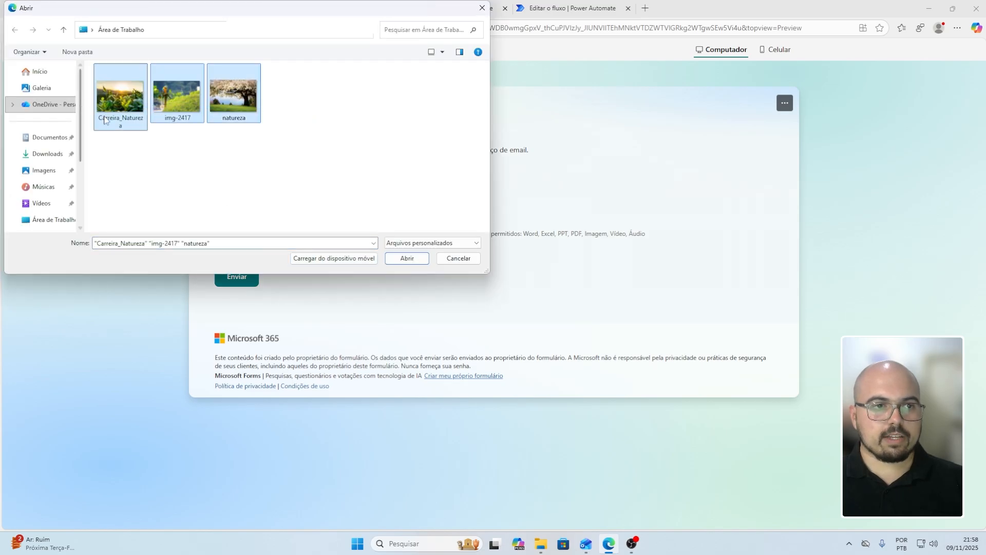
{"action": "left_click", "coordinate": [413, 262]}
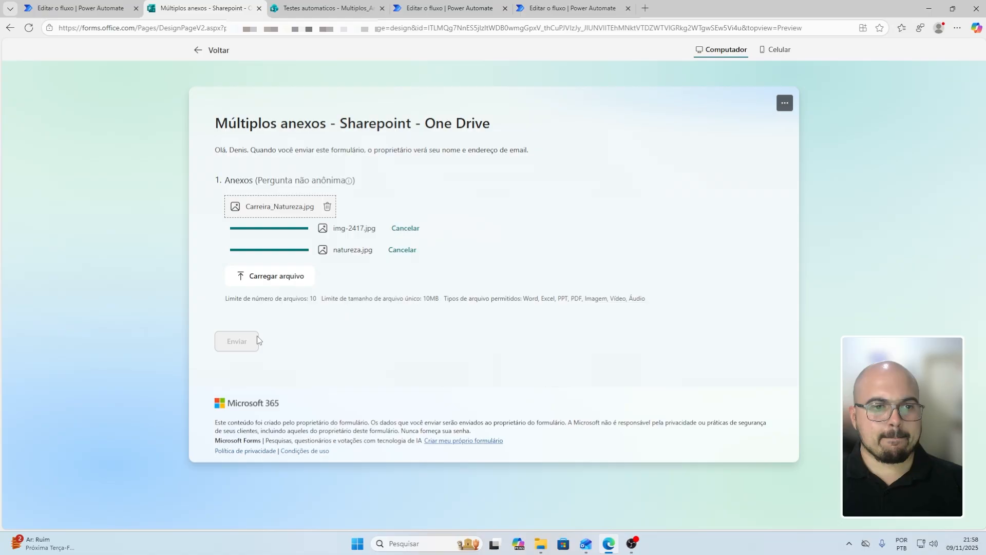
{"action": "left_click", "coordinate": [235, 342]}
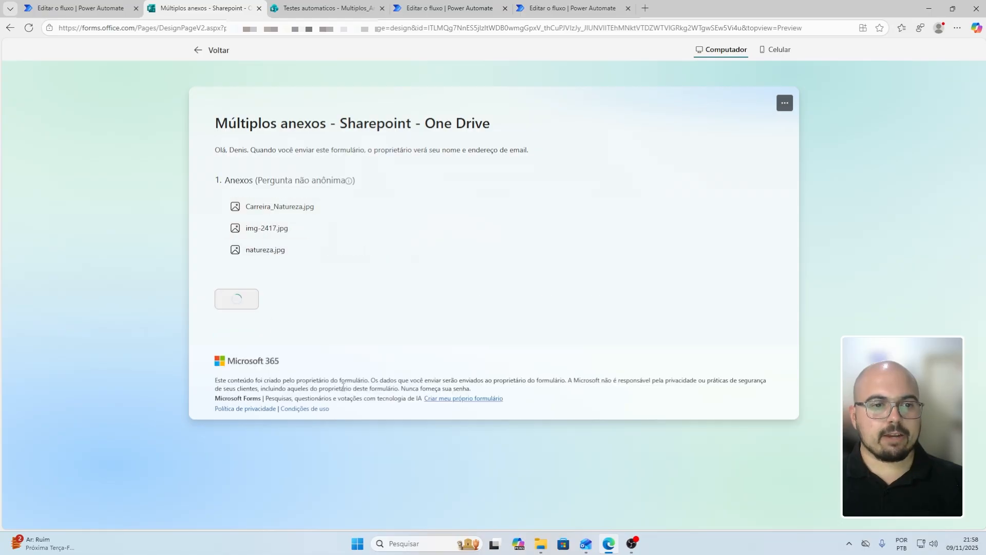